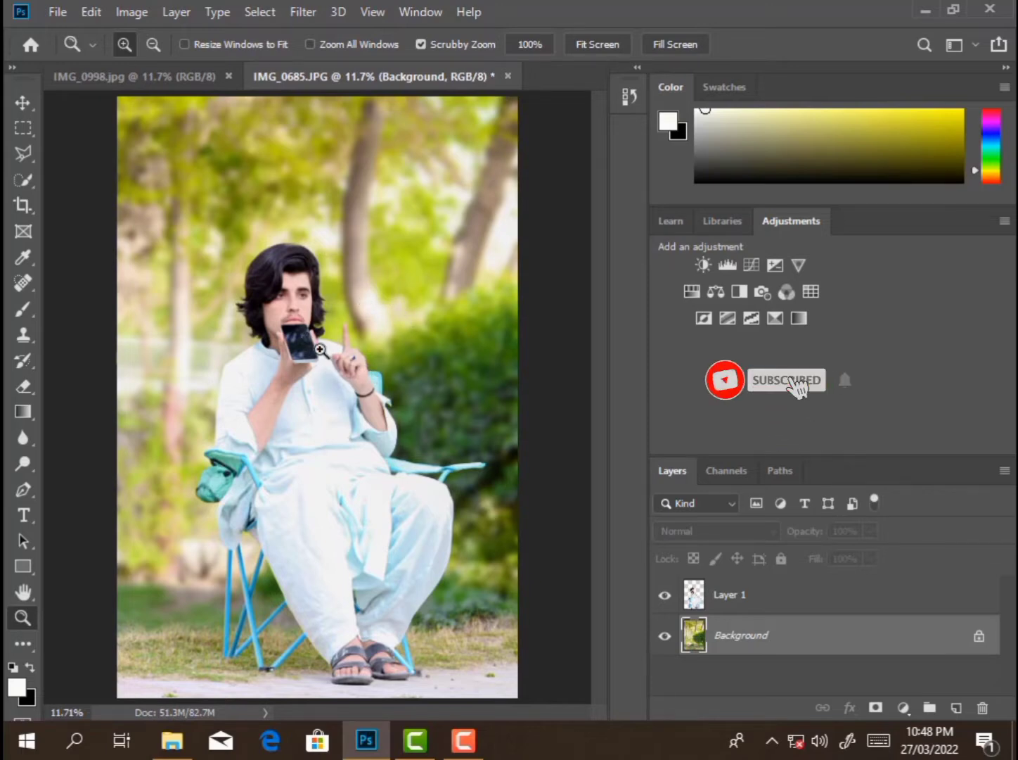
# Step: Examine the man's face, phone and hands up close, returning to the full image between views
pyautogui.moveTo(307, 358); pyautogui.dragTo(431, 612)
pyautogui.rightClick(268, 265)
pyautogui.click(296, 309)
pyautogui.rightClick(280, 284)
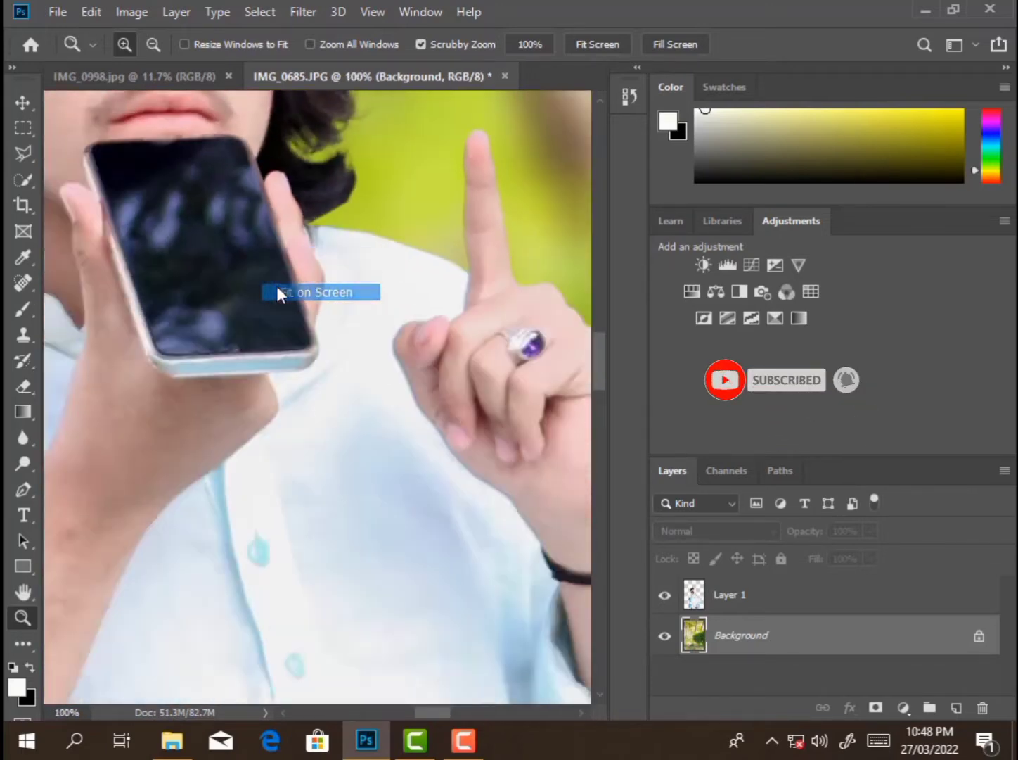
pyautogui.click(288, 291)
pyautogui.moveTo(296, 333); pyautogui.dragTo(368, 480)
pyautogui.rightClick(377, 373)
pyautogui.click(387, 376)
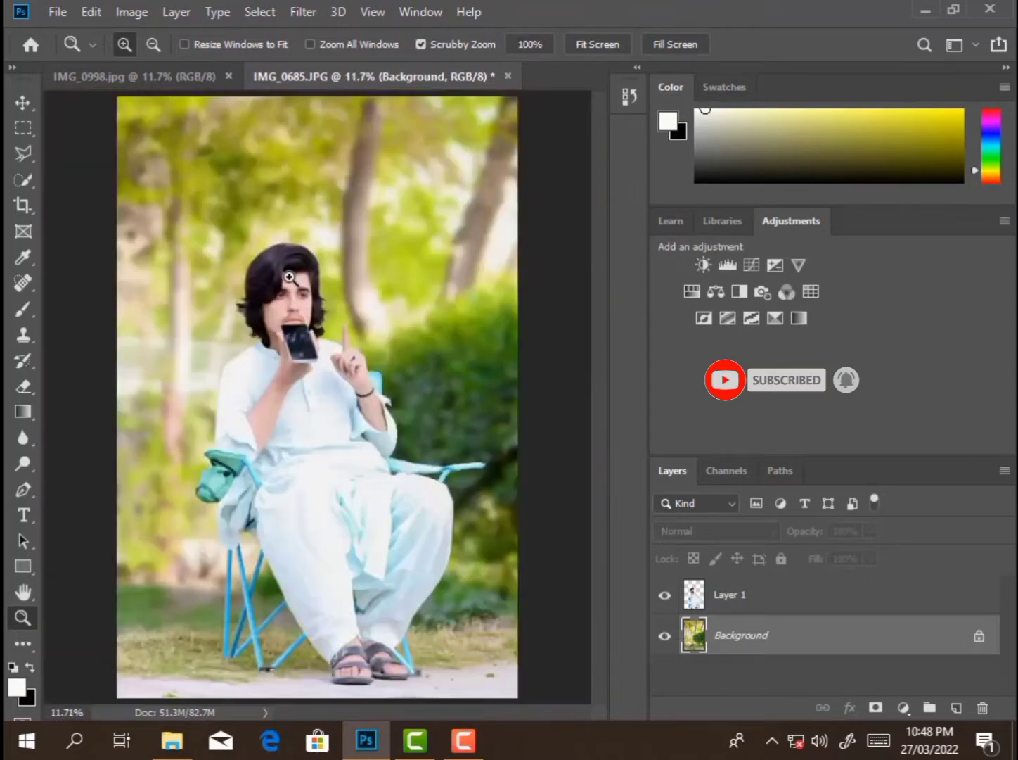
pyautogui.moveTo(295, 345); pyautogui.dragTo(350, 471)
pyautogui.rightClick(304, 343)
pyautogui.click(324, 352)
pyautogui.moveTo(302, 364); pyautogui.dragTo(309, 331)
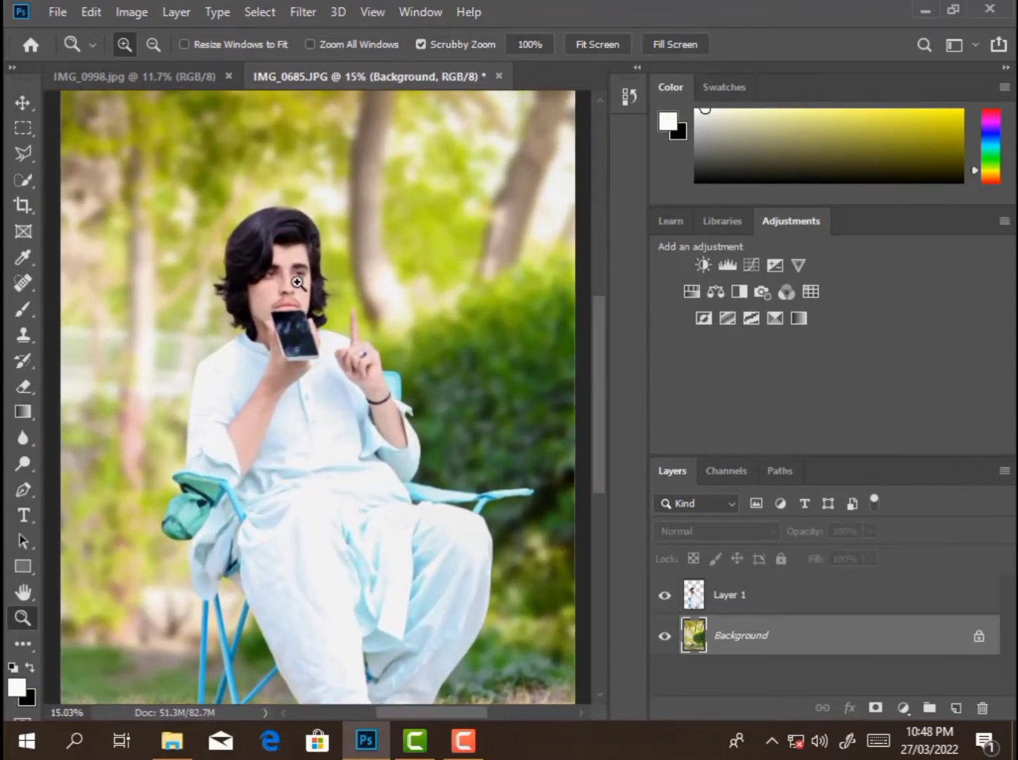
pyautogui.rightClick(303, 276)
pyautogui.click(312, 281)
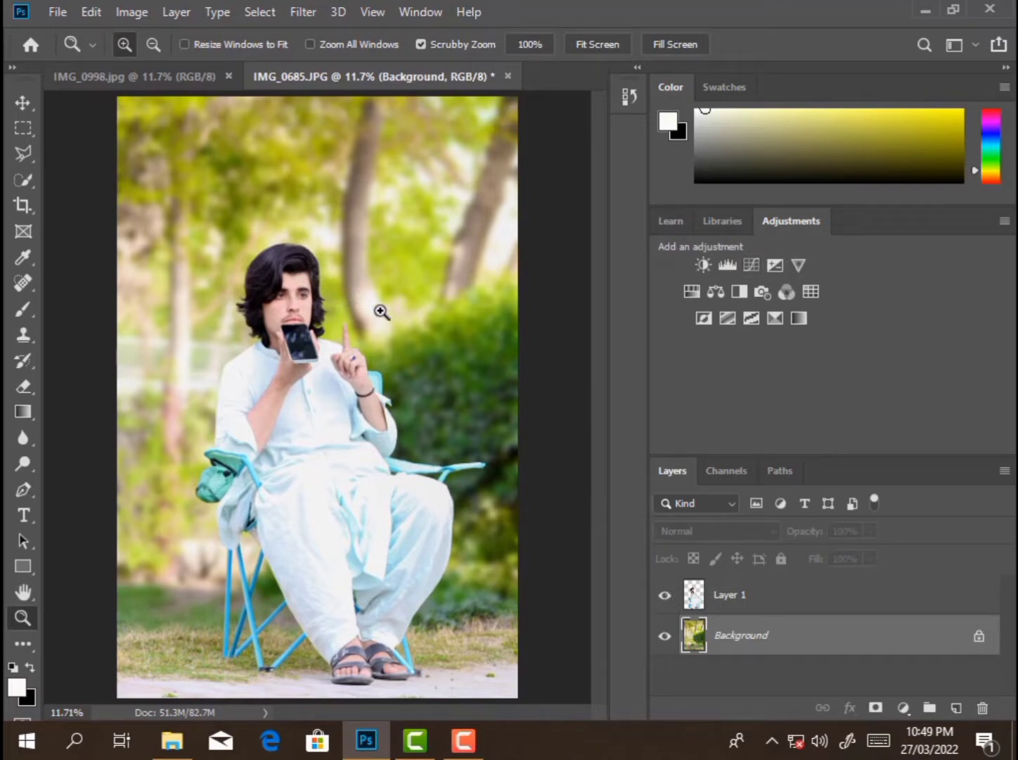
# Step: Add a Color Lookup adjustment above the Background layer and, after trying several abstract profiles, set it to Gold-Blue
pyautogui.click(811, 291)
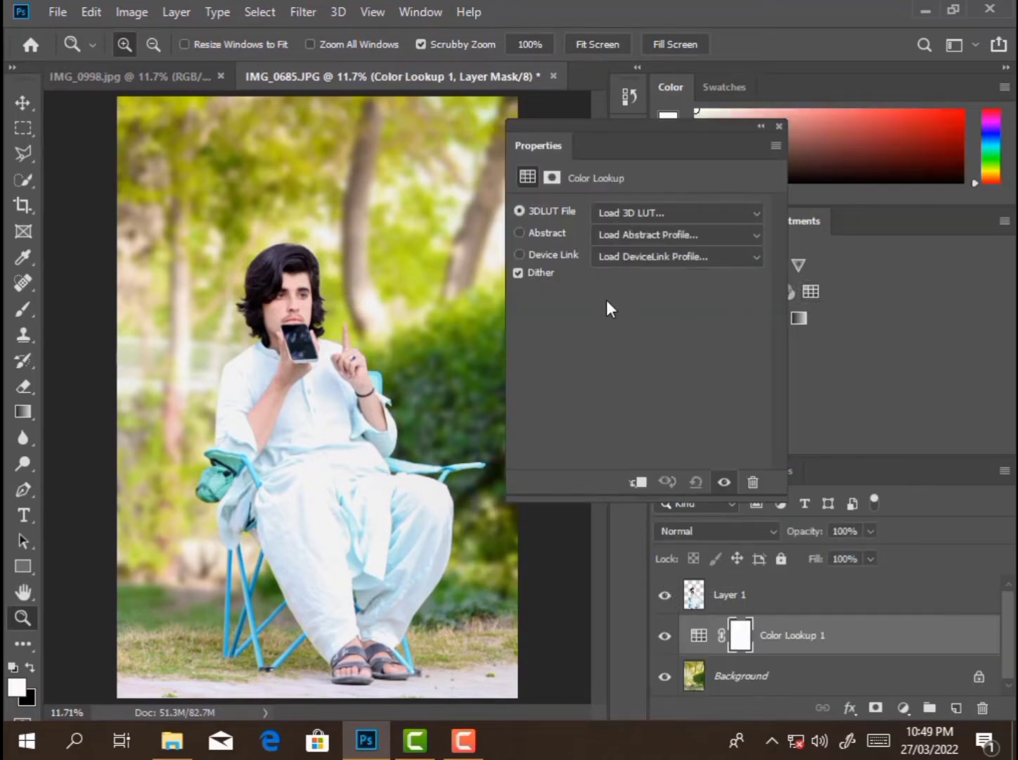
pyautogui.click(622, 233)
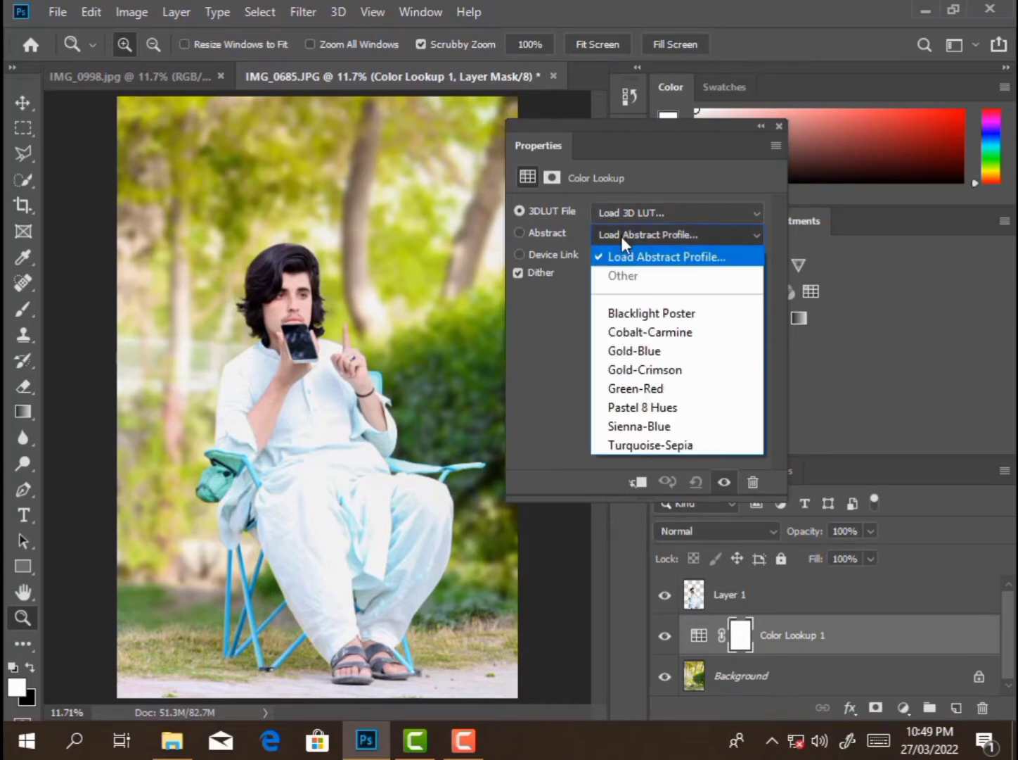
pyautogui.click(637, 314)
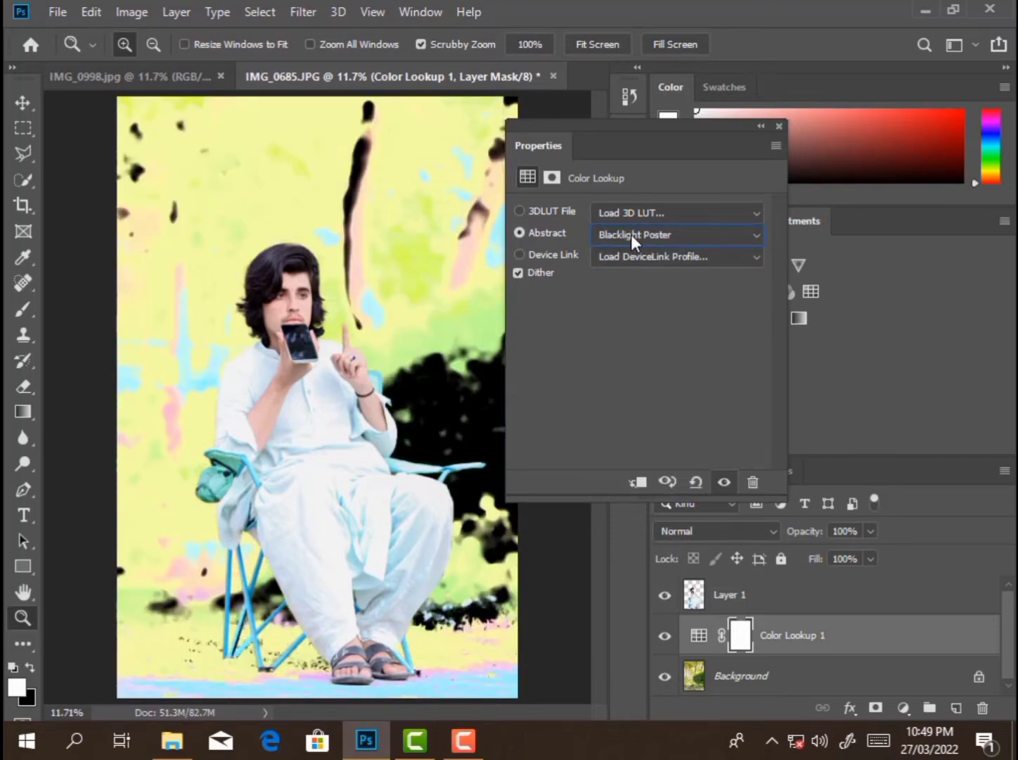
pyautogui.press('Down')
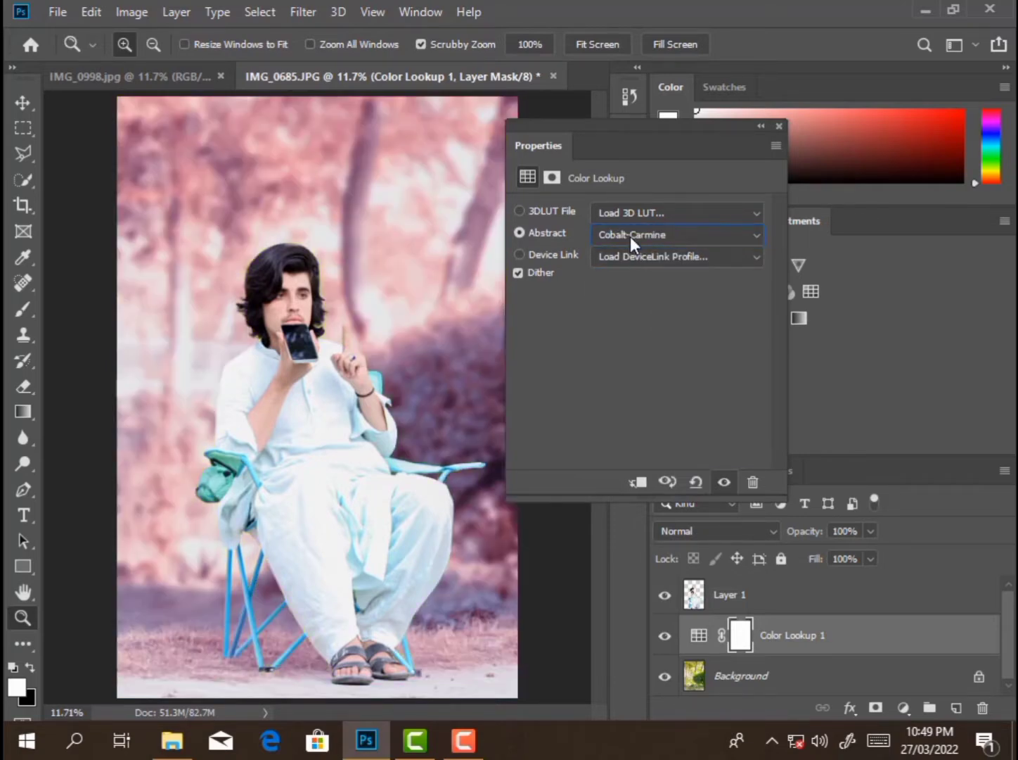
pyautogui.press('Down')
pyautogui.press('Down')
pyautogui.press('Down')
pyautogui.press('Down')
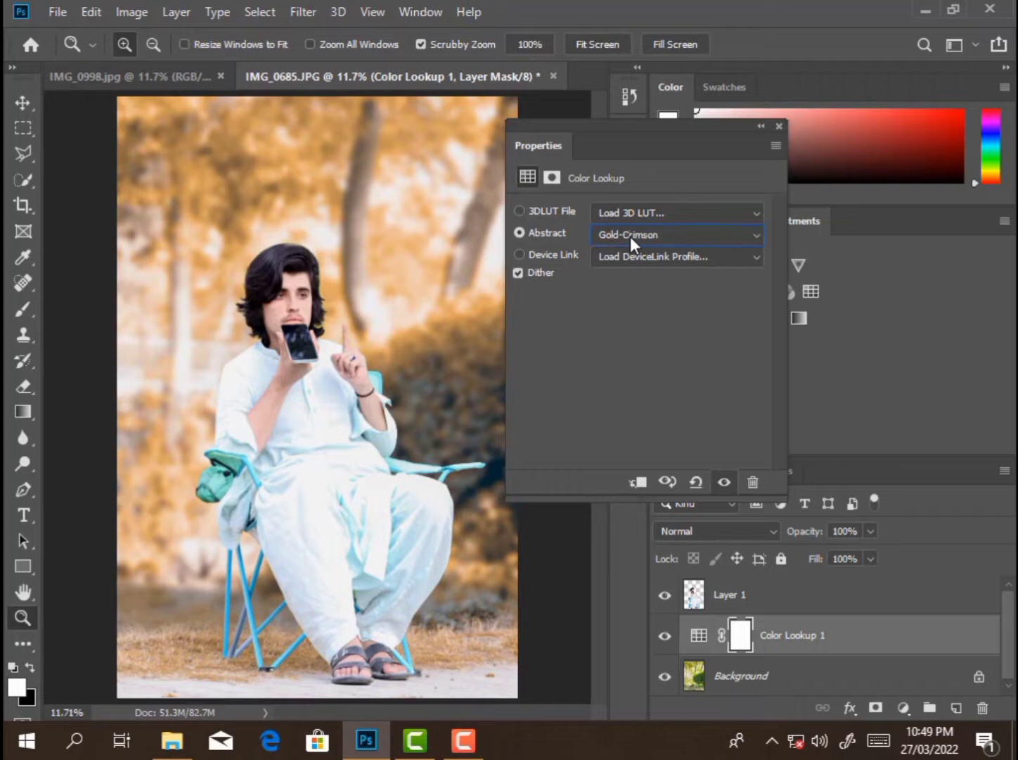
pyautogui.press('Down')
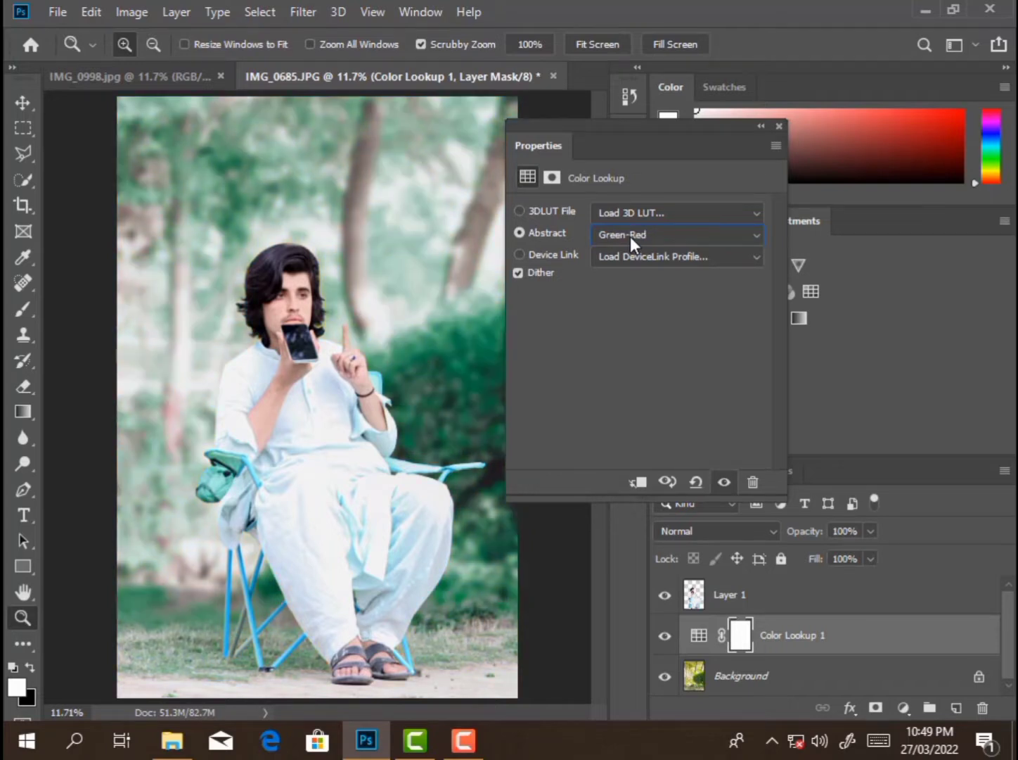
pyautogui.press('Up')
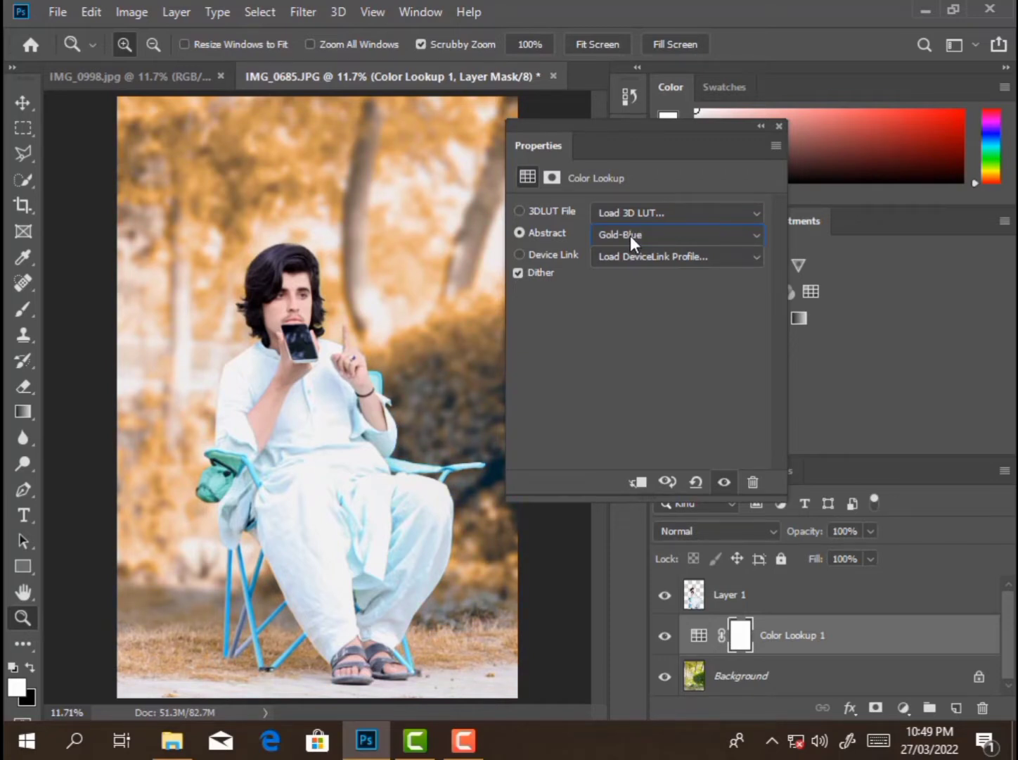
pyautogui.click(780, 127)
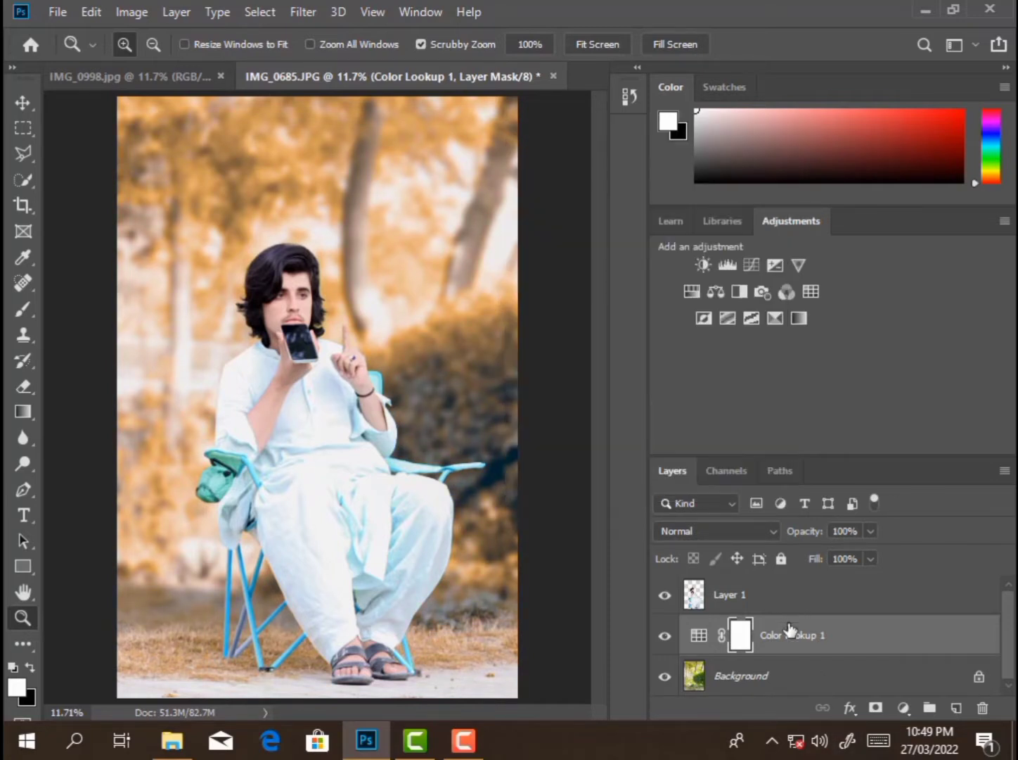
# Step: Compare the background with and without the Color Lookup, and merge the adjustment down into the Background layer
pyautogui.click(664, 636)
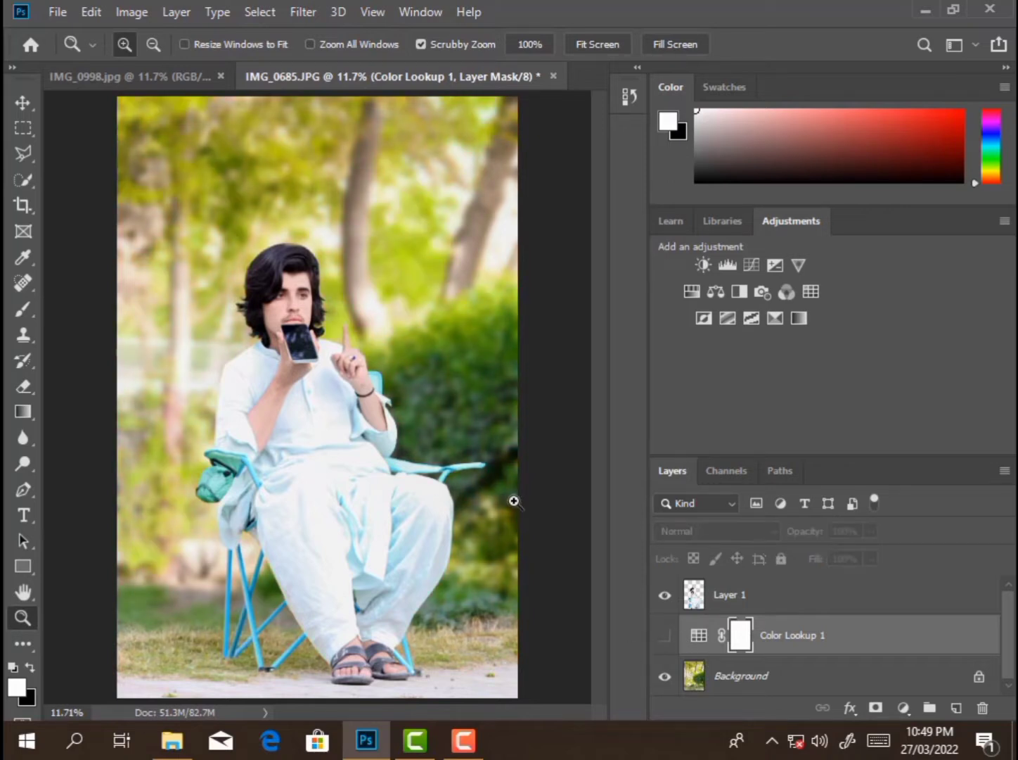
pyautogui.click(664, 636)
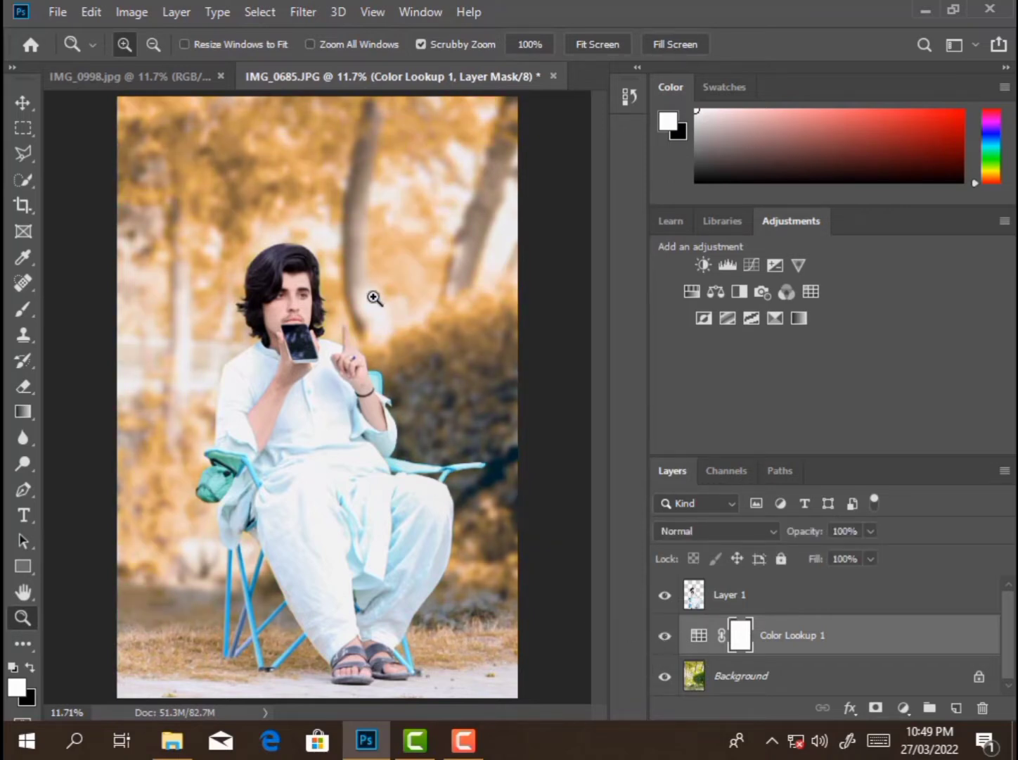
pyautogui.rightClick(796, 644)
pyautogui.click(598, 585)
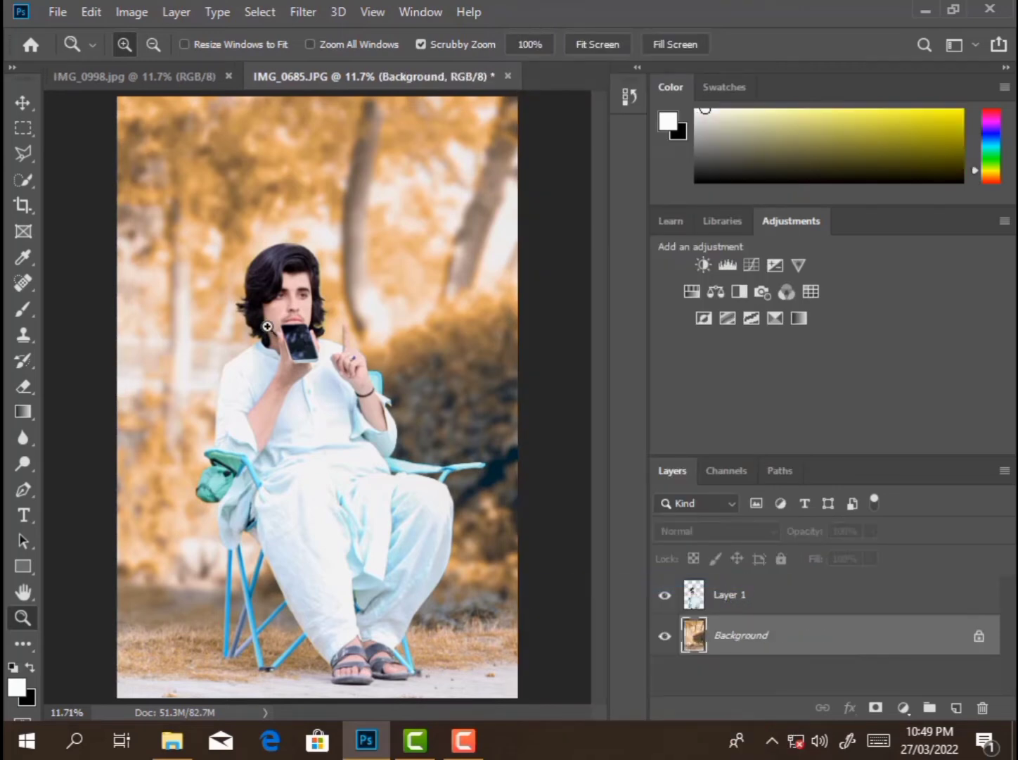
# Step: Check the cutout edges around the man's head, and merge all visible layers into a single Background layer
pyautogui.moveTo(294, 250); pyautogui.dragTo(395, 408)
pyautogui.rightClick(396, 408)
pyautogui.click(414, 424)
pyautogui.click(754, 609)
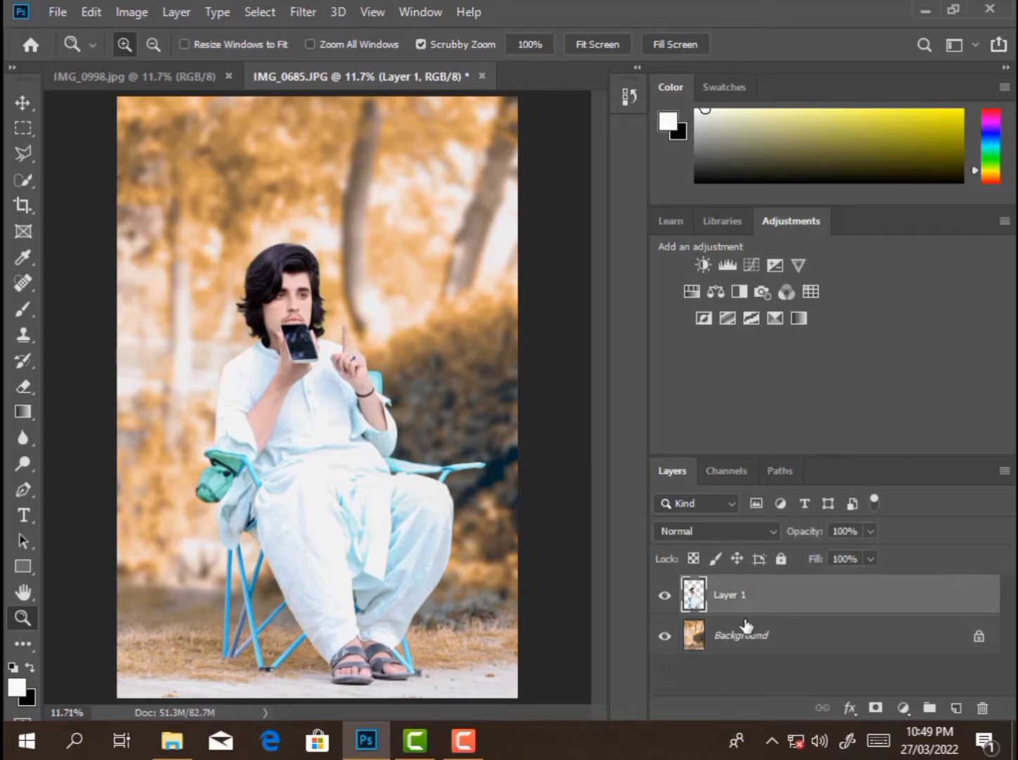
pyautogui.moveTo(277, 285); pyautogui.dragTo(446, 441)
pyautogui.rightClick(387, 364)
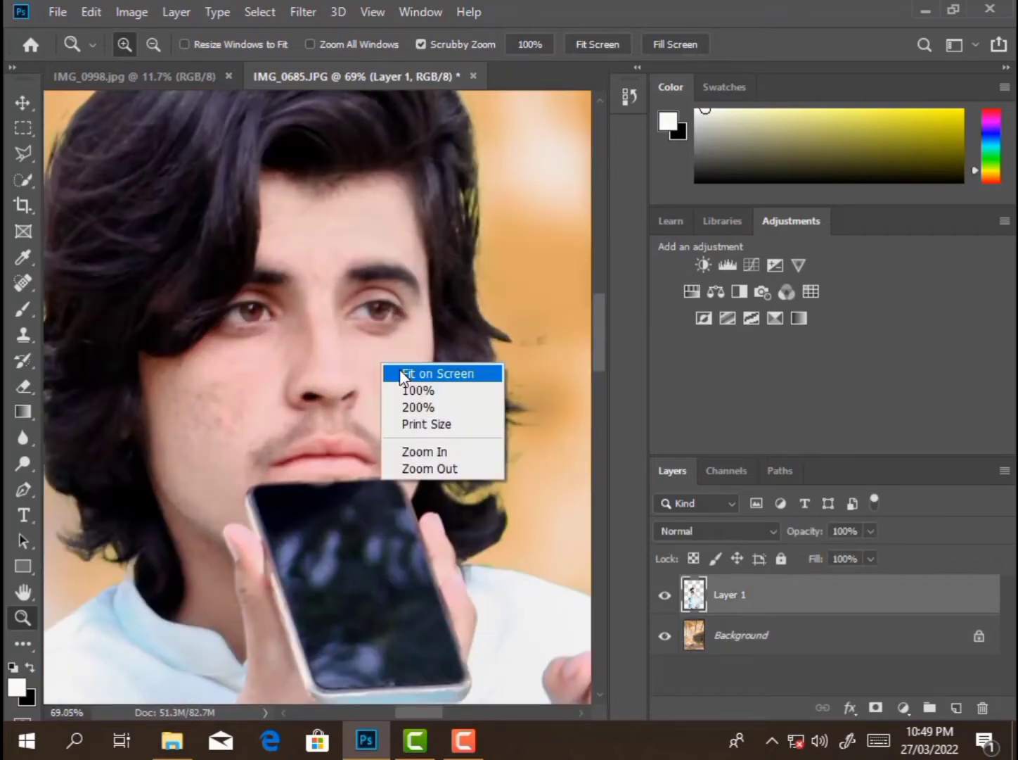
pyautogui.click(407, 374)
pyautogui.rightClick(737, 596)
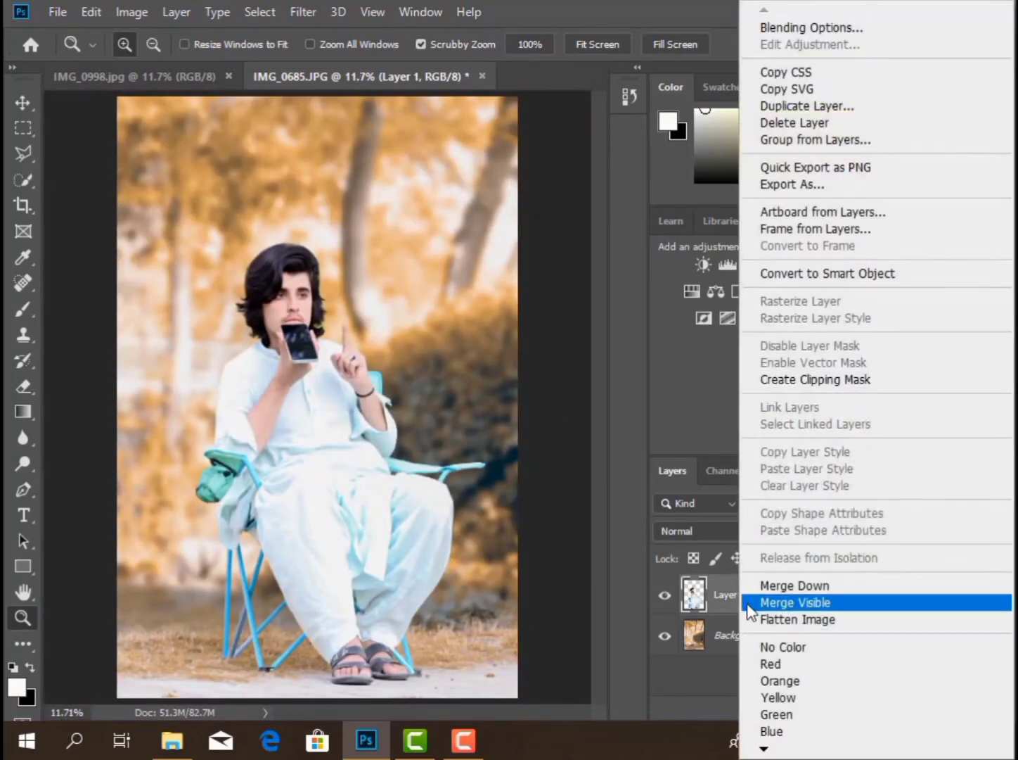
pyautogui.click(814, 602)
pyautogui.moveTo(265, 245); pyautogui.dragTo(333, 409)
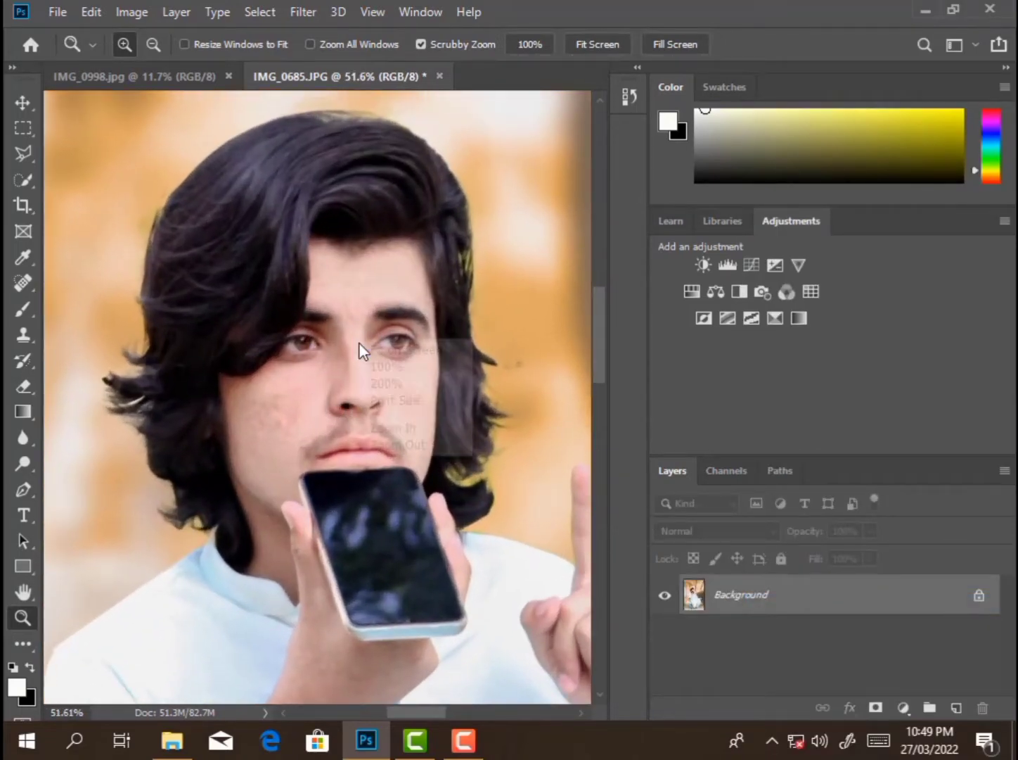
pyautogui.hotkey('ctrl', '0')
pyautogui.click(461, 746)
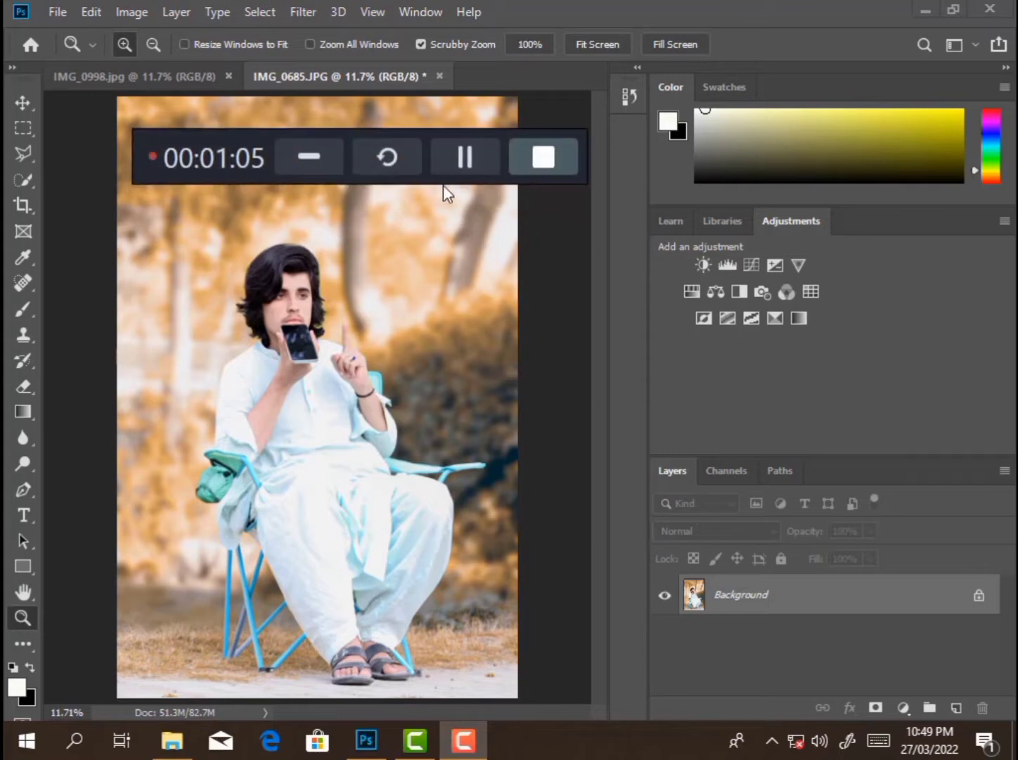
pyautogui.click(456, 158)
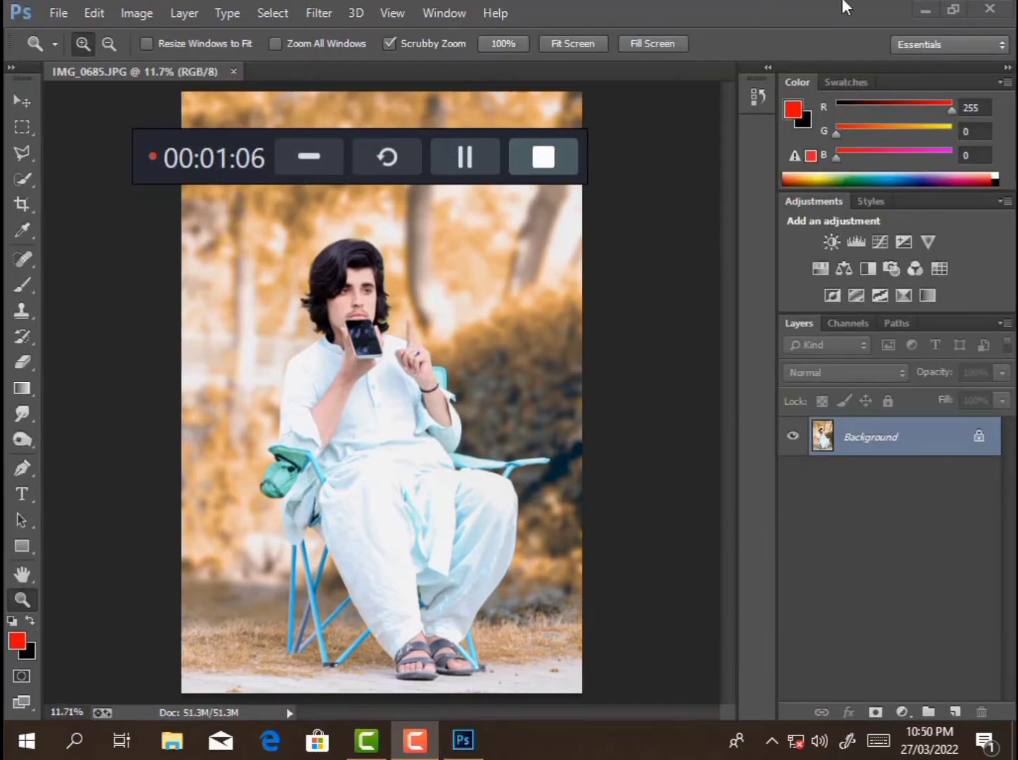
pyautogui.click(322, 164)
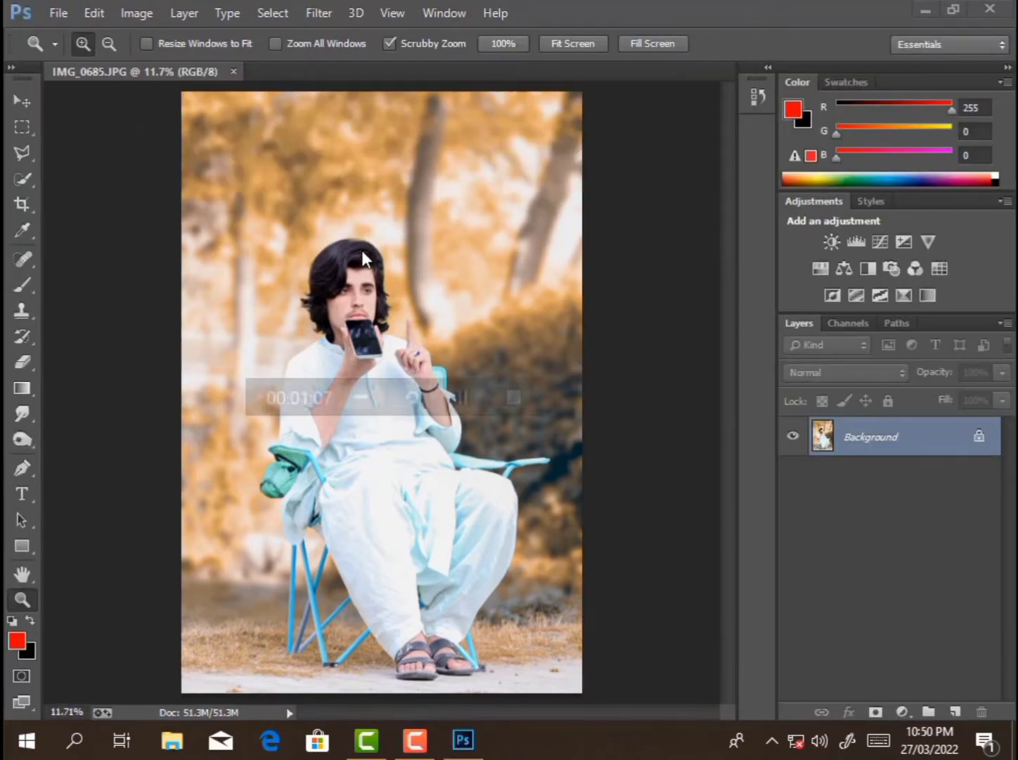
# Step: Duplicate the Background layer and apply a High Pass filter with a slightly raised radius to the copy
pyautogui.moveTo(336, 313); pyautogui.dragTo(396, 349)
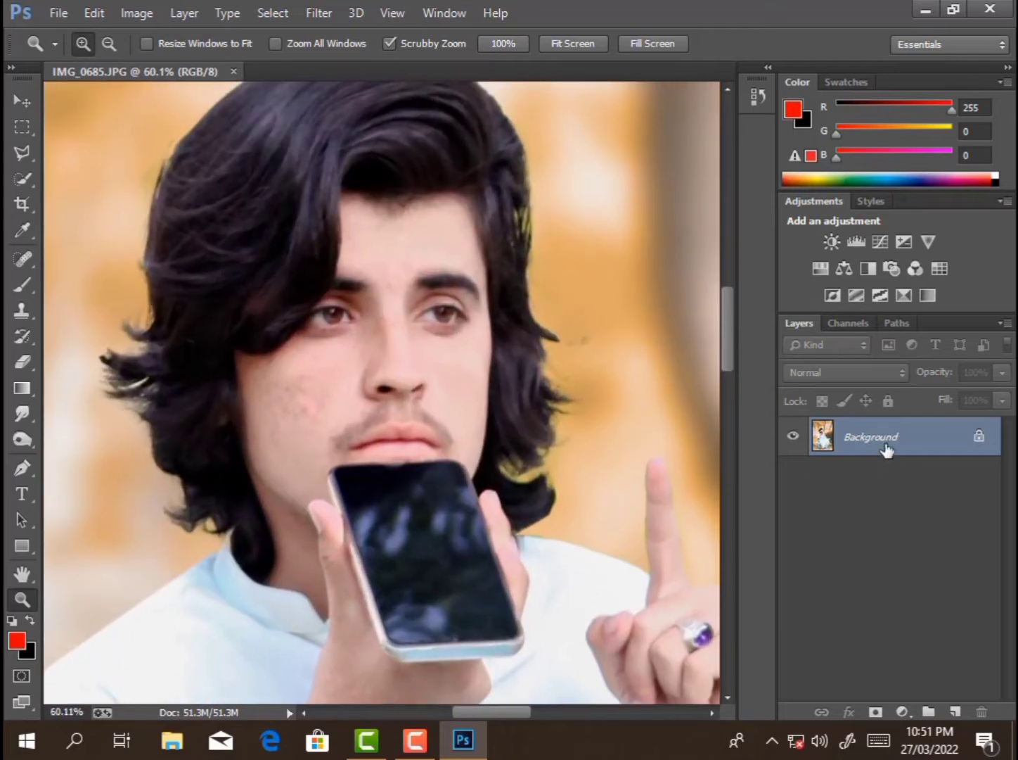
pyautogui.moveTo(888, 449); pyautogui.dragTo(954, 711)
pyautogui.click(318, 13)
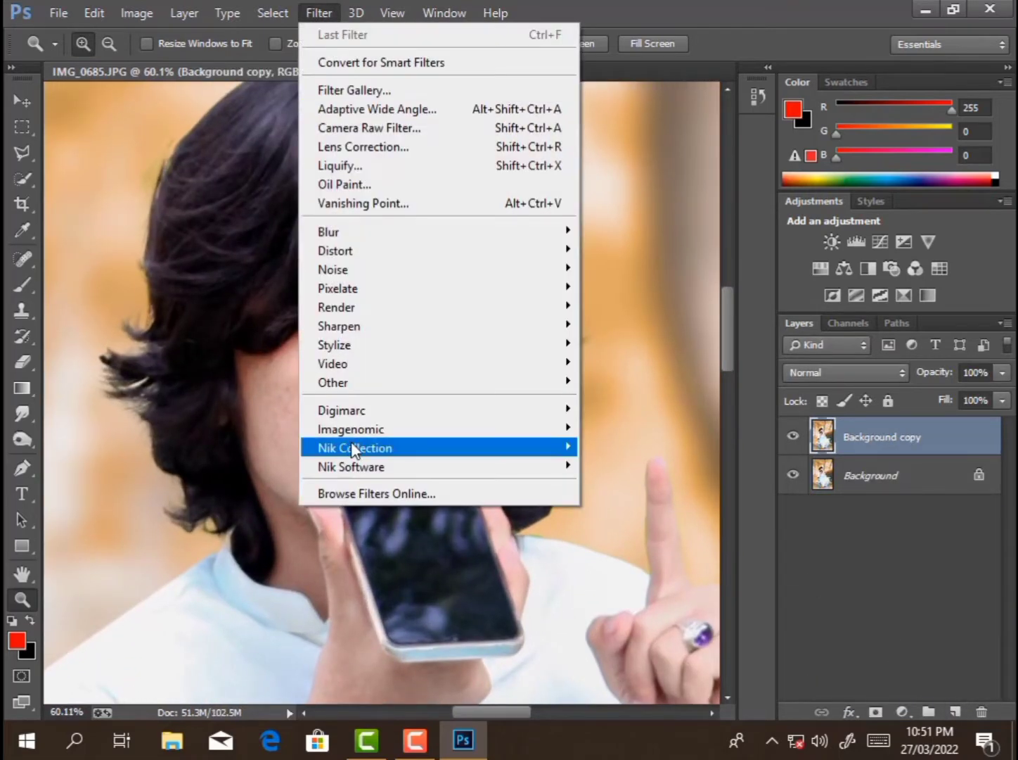
pyautogui.moveTo(341, 382)
pyautogui.click(606, 405)
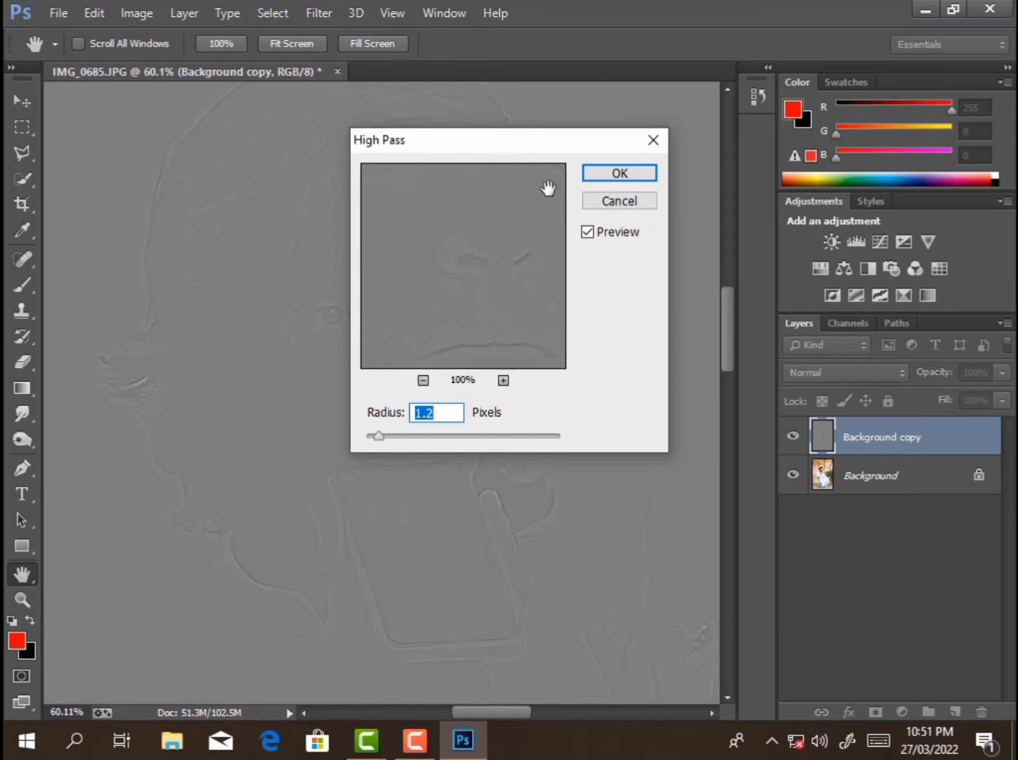
pyautogui.moveTo(559, 151); pyautogui.dragTo(735, 151)
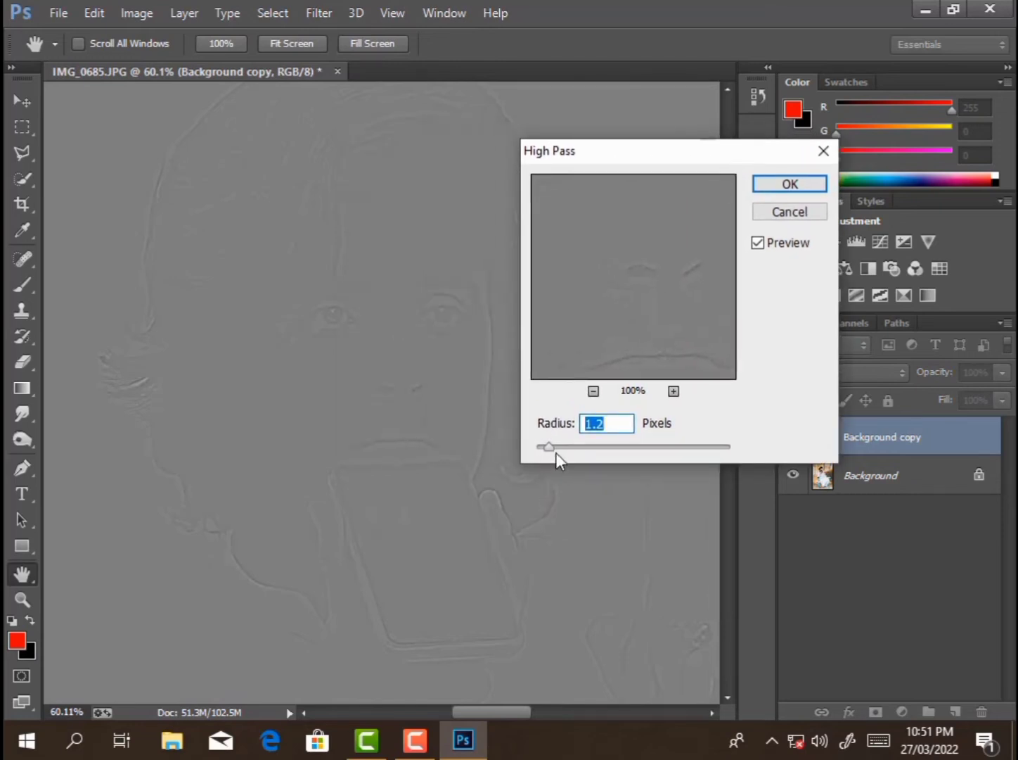
pyautogui.moveTo(548, 448); pyautogui.dragTo(550, 447)
pyautogui.click(790, 183)
# Step: Set the high-pass copy's blend mode to Linear Light to sharpen the portrait
pyautogui.press('z')
pyautogui.click(830, 371)
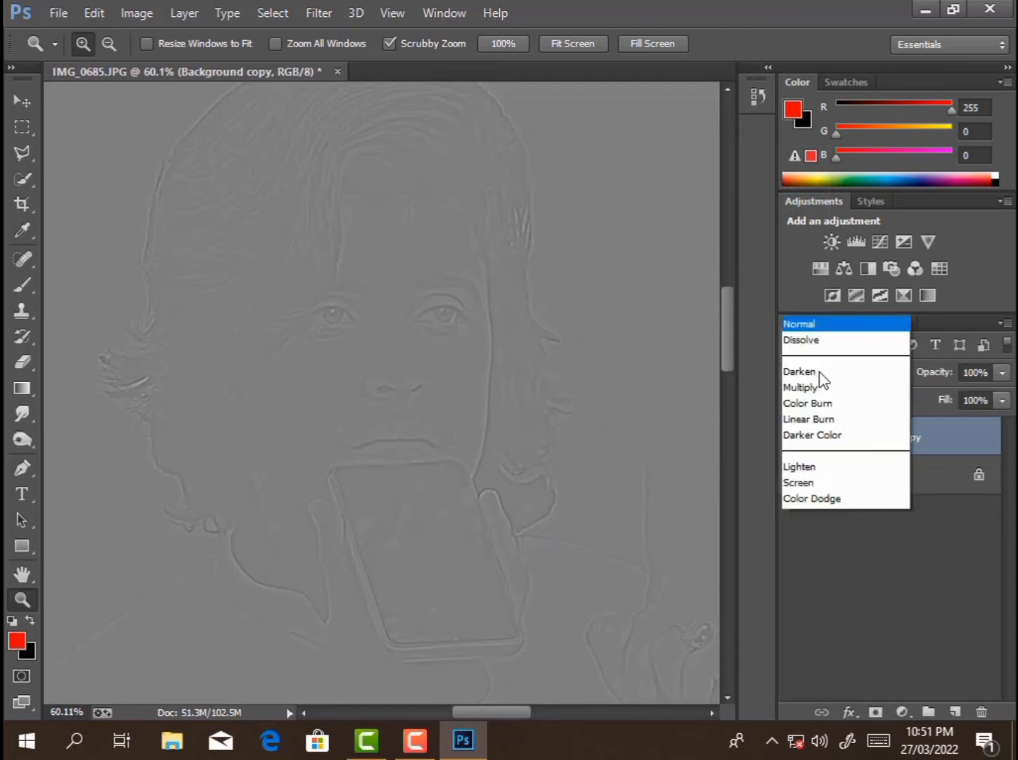
pyautogui.click(808, 306)
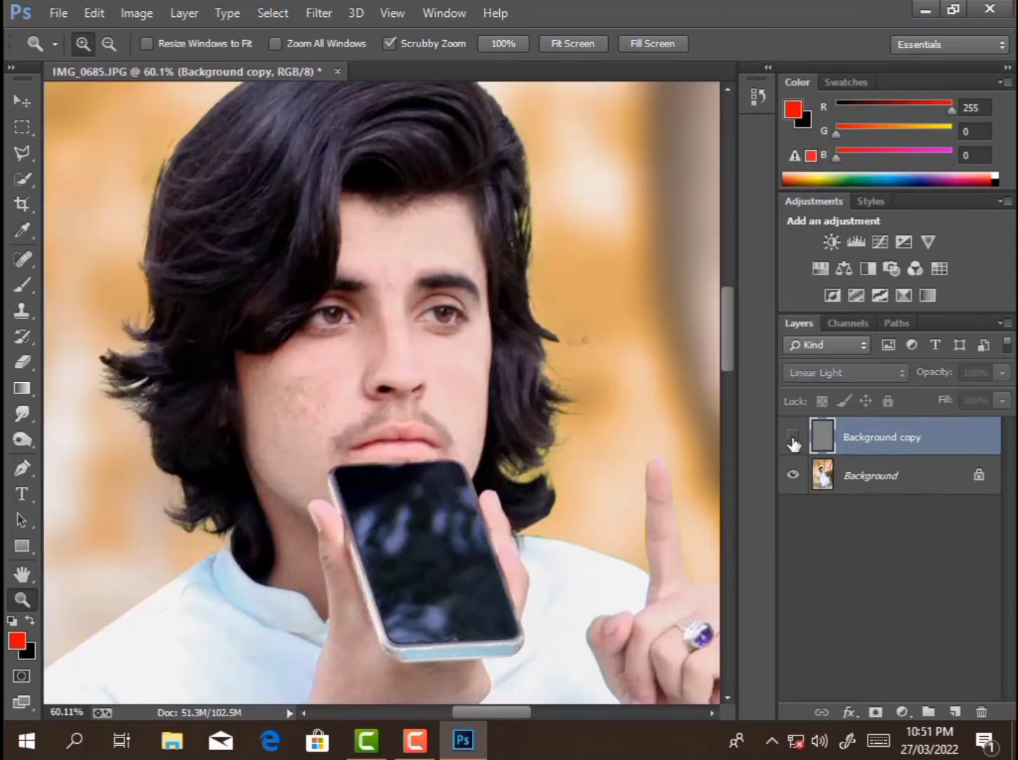
# Step: Try merging the sharpening copy down to inspect the face, and undo that merge
pyautogui.rightClick(902, 435)
pyautogui.click(542, 567)
pyautogui.click(399, 347)
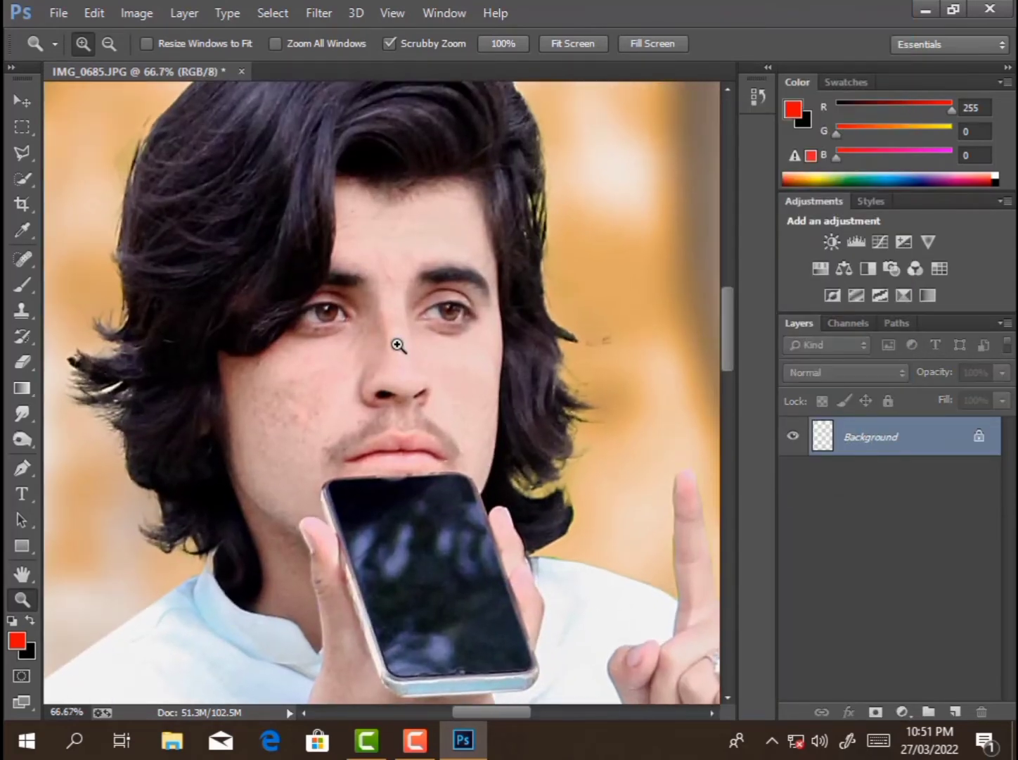
pyautogui.click(399, 346)
pyautogui.hotkey('ctrl', 'z')
# Step: Compare the face with and without the Linear Light copy, and merge the copy down into the Background layer
pyautogui.click(792, 437)
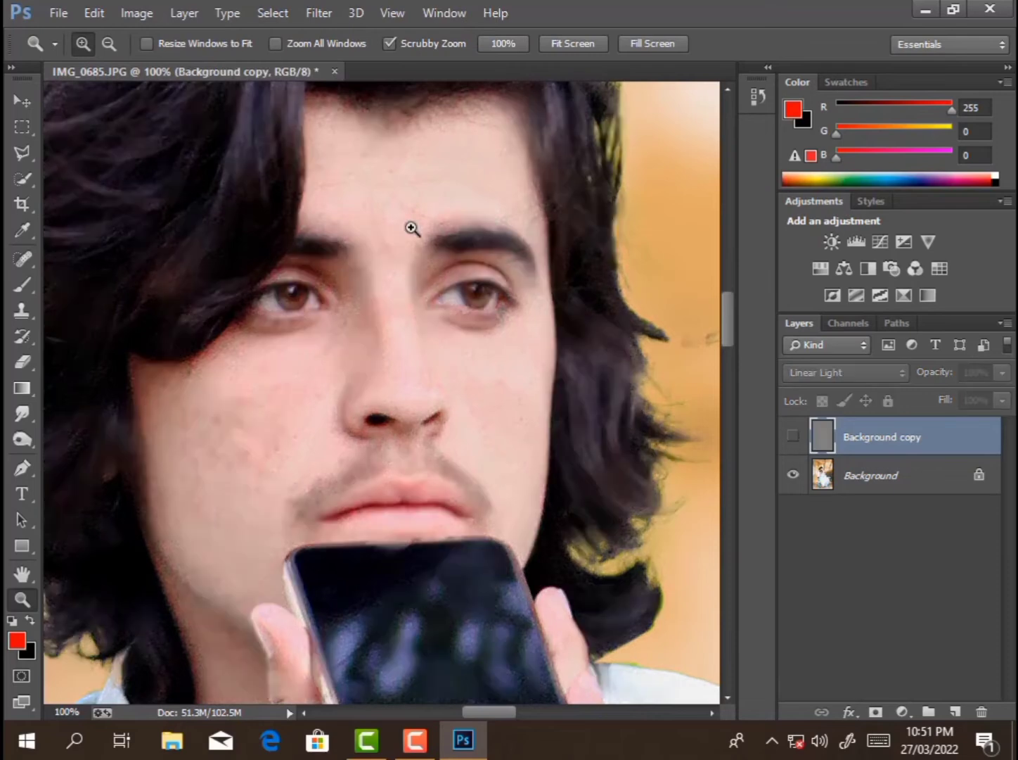
pyautogui.rightClick(891, 435)
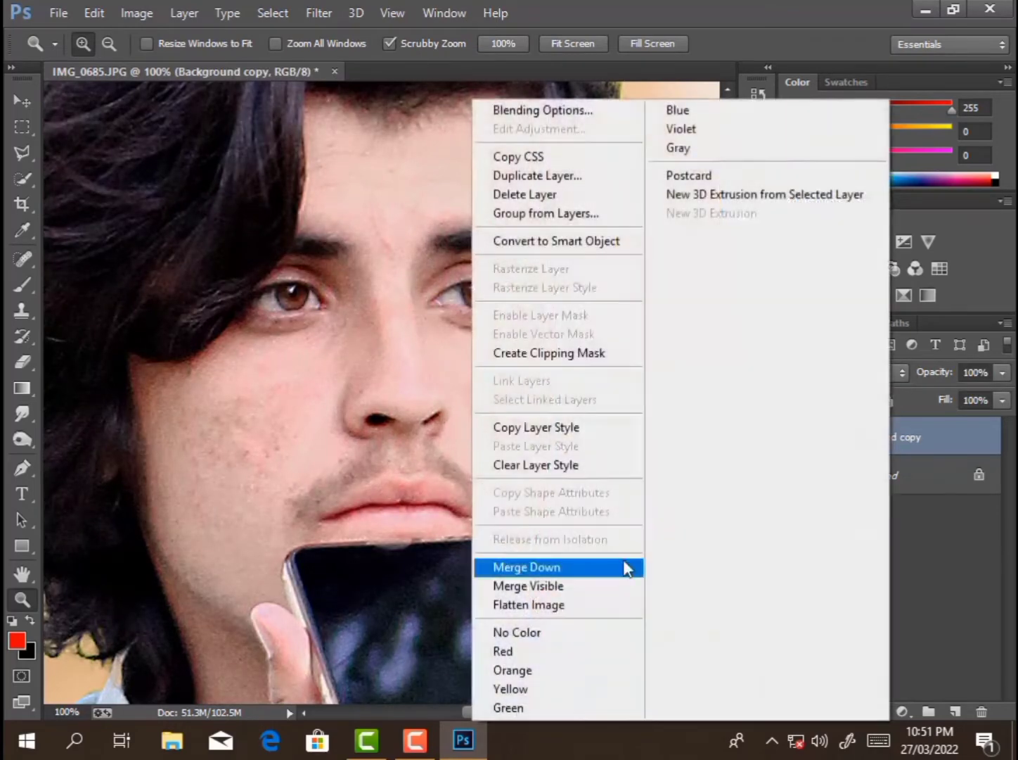
pyautogui.click(524, 564)
pyautogui.scroll(2, 389, 416)
pyautogui.scroll(-2, 232, 335)
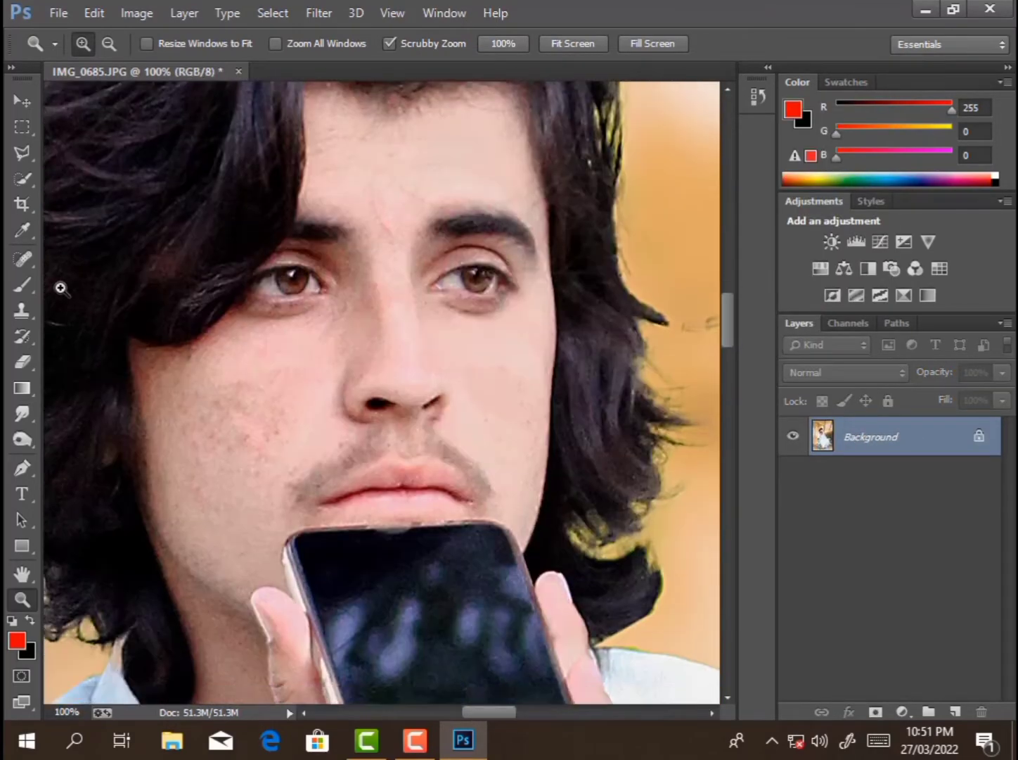
# Step: Duplicate the sharpened Background layer and set up the Mixer Brush with a smaller tip and Wet at 20%
pyautogui.rightClick(22, 285)
pyautogui.click(48, 335)
pyautogui.moveTo(900, 440); pyautogui.dragTo(955, 711)
pyautogui.scroll(-1, 364, 398)
pyautogui.press('[')
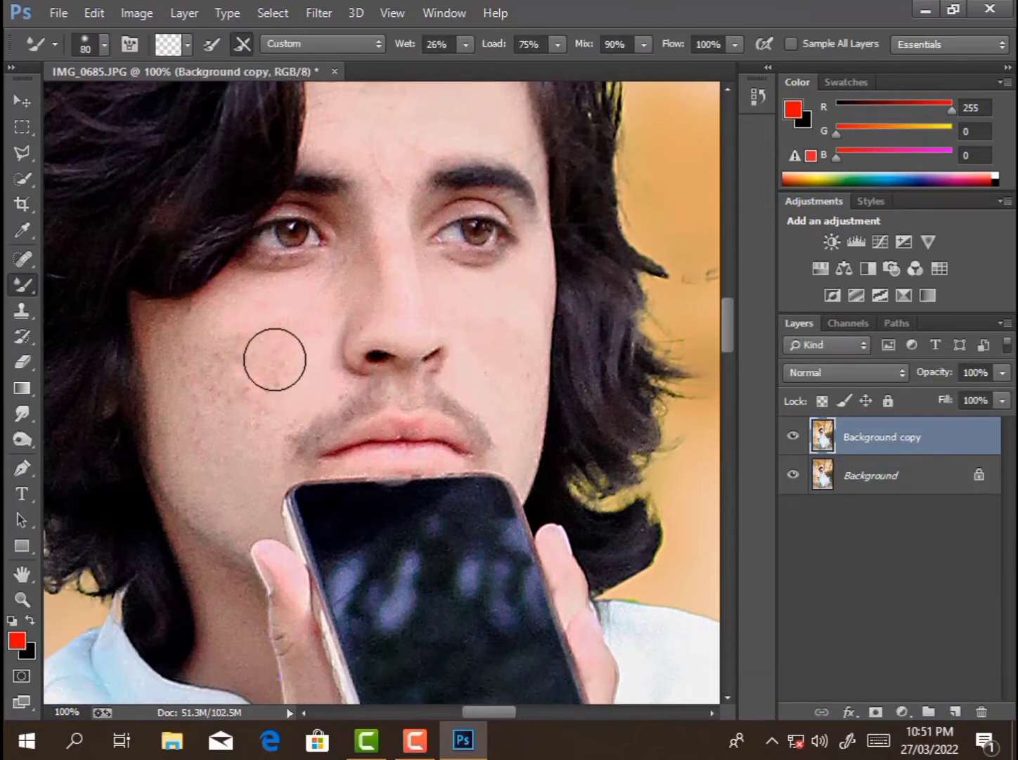
pyautogui.scroll(3, 377, 186)
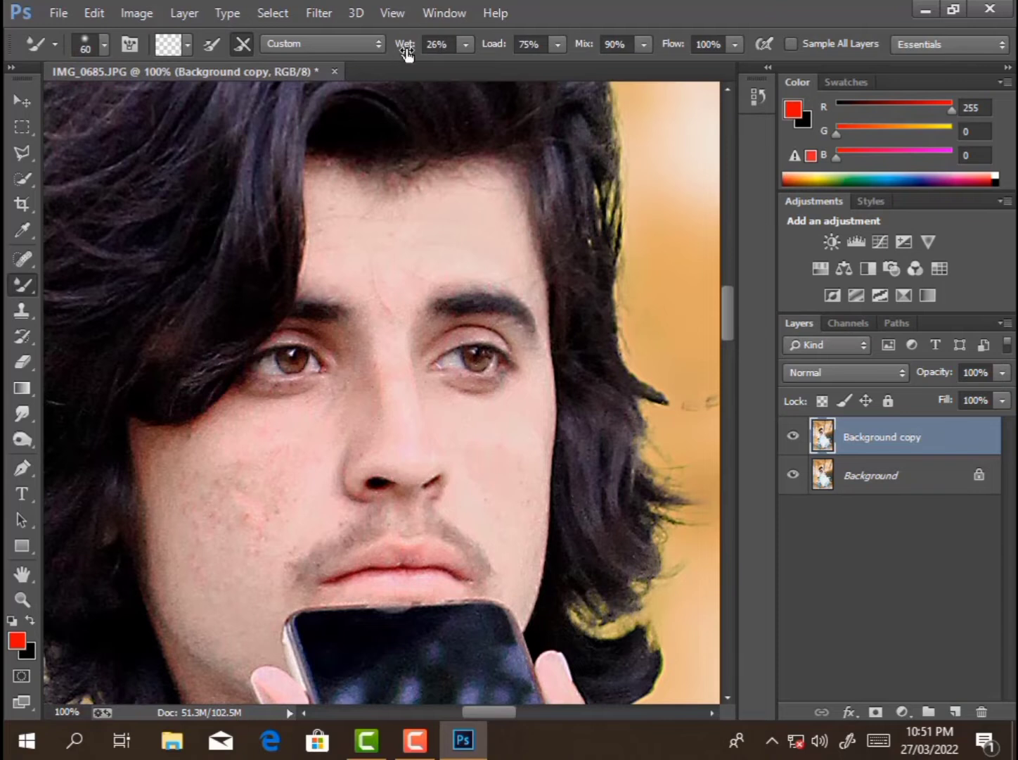
pyautogui.moveTo(406, 55); pyautogui.dragTo(401, 54)
pyautogui.press('Return')
# Step: Smooth the forehead skin up to the hairline and brows with the Mixer Brush, varying the tip between 35 and 80 px
pyautogui.press(']')
pyautogui.press('[')
pyautogui.moveTo(342, 219)
pyautogui.mouseDown()
pyautogui.moveTo(346, 256)
pyautogui.moveTo(336, 232)
pyautogui.moveTo(409, 263)
pyautogui.moveTo(432, 229)
pyautogui.moveTo(456, 223)
pyautogui.moveTo(484, 262)
pyautogui.moveTo(495, 238)
pyautogui.moveTo(485, 208)
pyautogui.moveTo(465, 214)
pyautogui.moveTo(417, 269)
pyautogui.moveTo(397, 268)
pyautogui.moveTo(373, 235)
pyautogui.moveTo(348, 254)
pyautogui.moveTo(342, 244)
pyautogui.moveTo(441, 212)
pyautogui.moveTo(482, 224)
pyautogui.moveTo(491, 249)
pyautogui.moveTo(468, 214)
pyautogui.moveTo(398, 229)
pyautogui.mouseUp()
pyautogui.press(']')
pyautogui.press('[')
pyautogui.press('[')
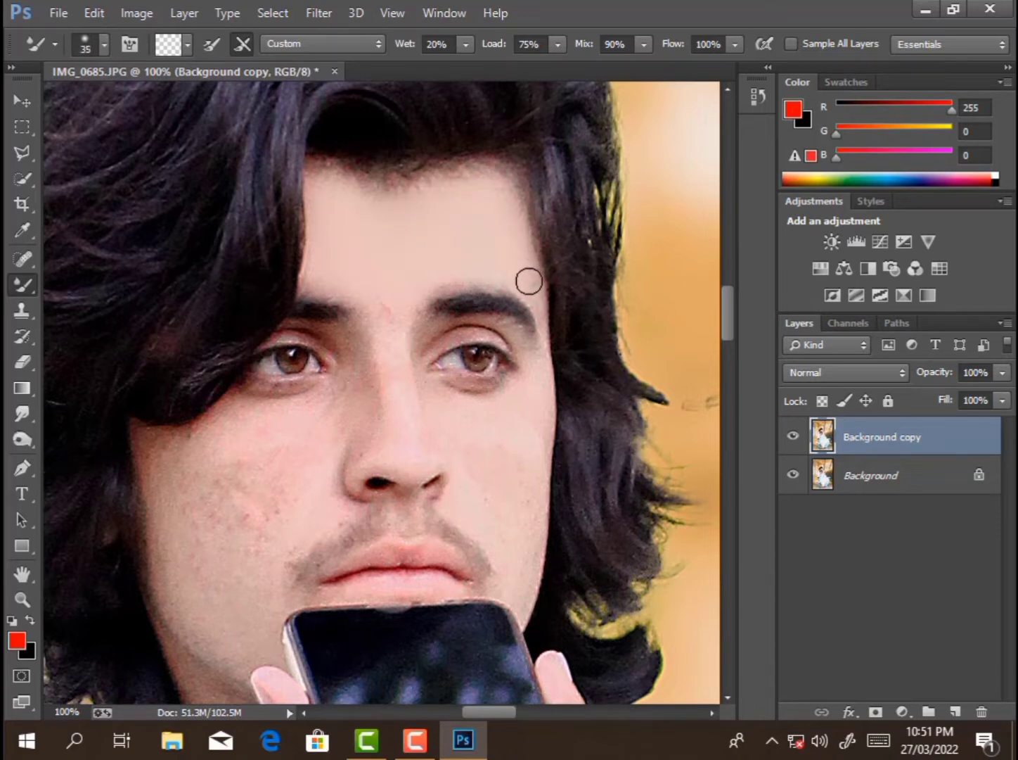
pyautogui.press(']')
pyautogui.press(']')
pyautogui.press(']')
pyautogui.press(']')
pyautogui.press(']')
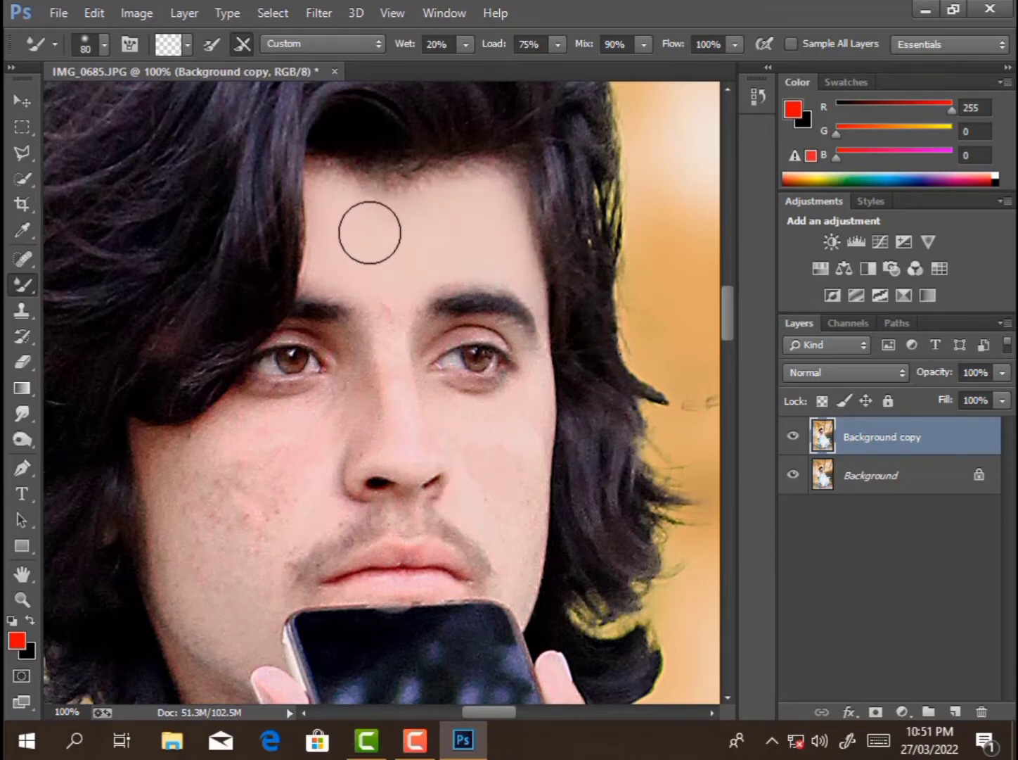
# Step: Smooth the nose bridge with a 45 to 50 px Mixer Brush tip and the nostril area with a 30 px tip
pyautogui.scroll(-1, 387, 351)
pyautogui.press('[')
pyautogui.press('[')
pyautogui.press('[')
pyautogui.press('[')
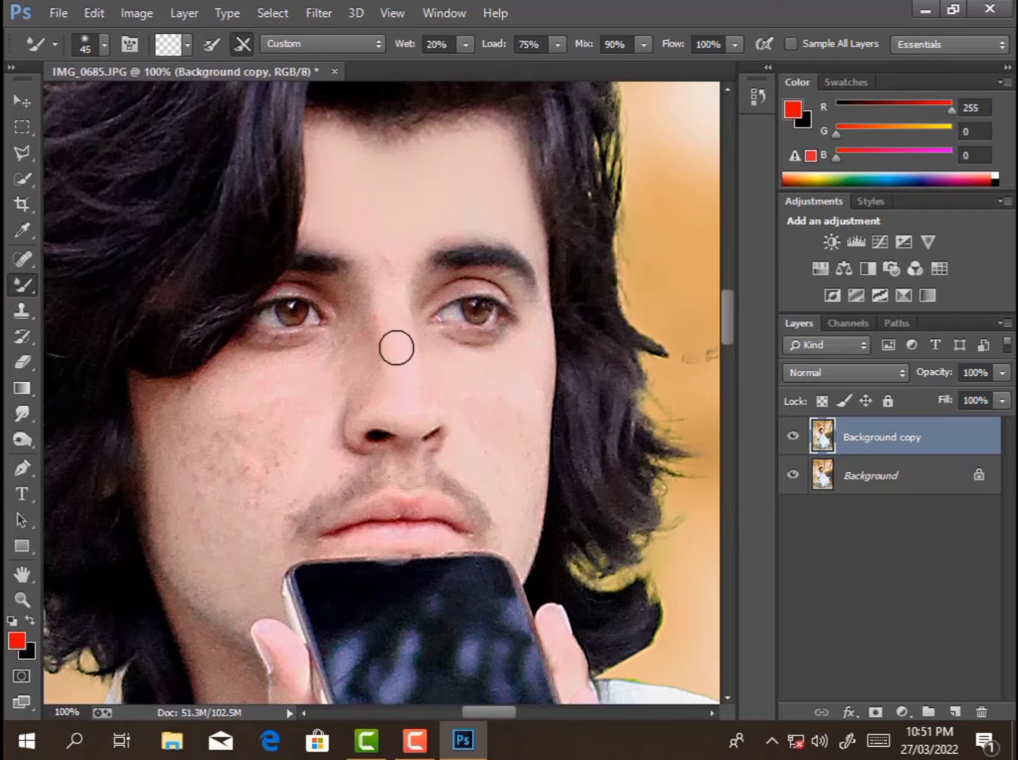
pyautogui.press(']')
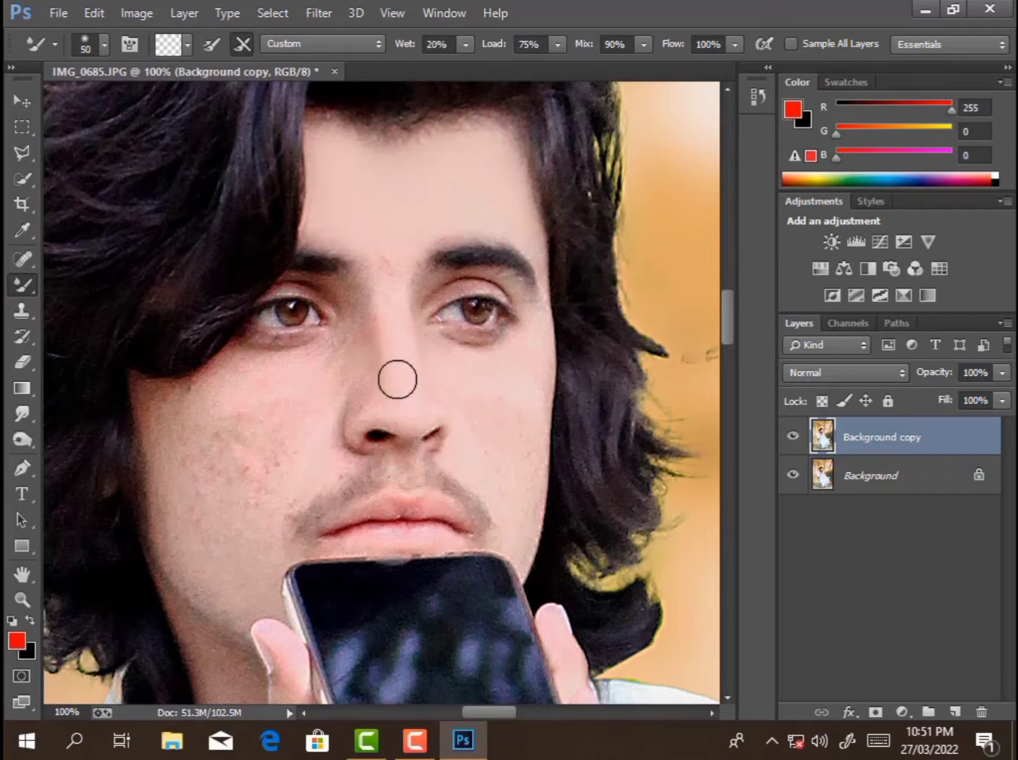
pyautogui.press('[')
pyautogui.press('[')
pyautogui.press('[')
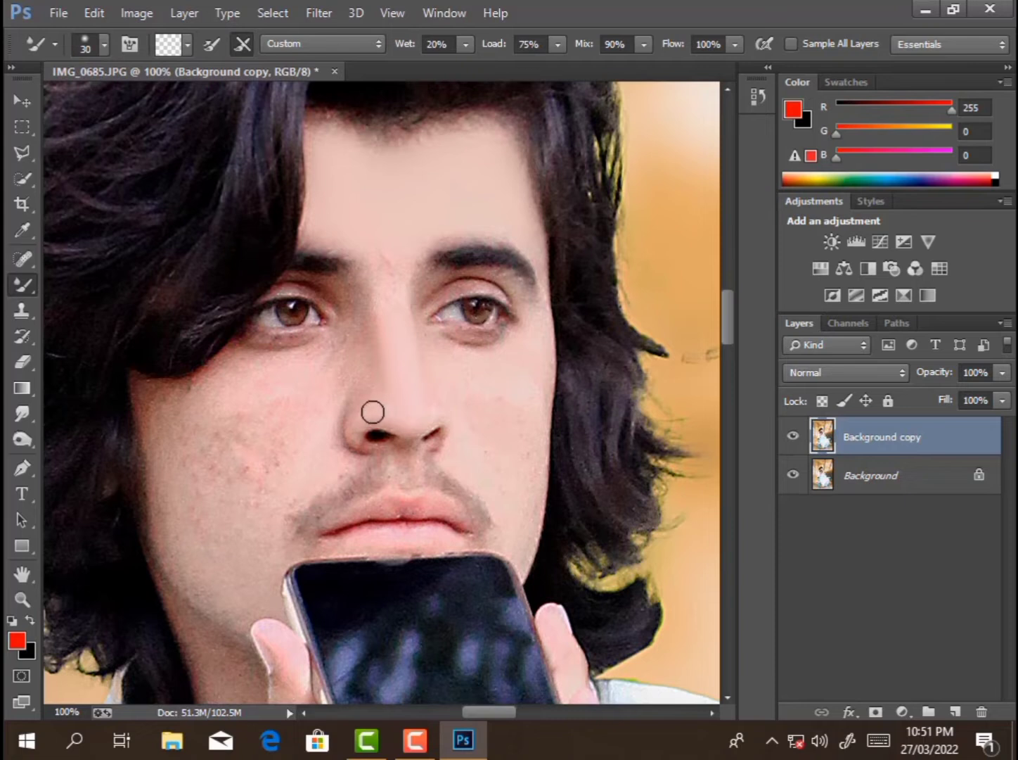
# Step: Blend the side of the nose and the cheek beside it with a 60 px tip, refining the nostril edge at 30 px
pyautogui.press(']')
pyautogui.press(']')
pyautogui.press(']')
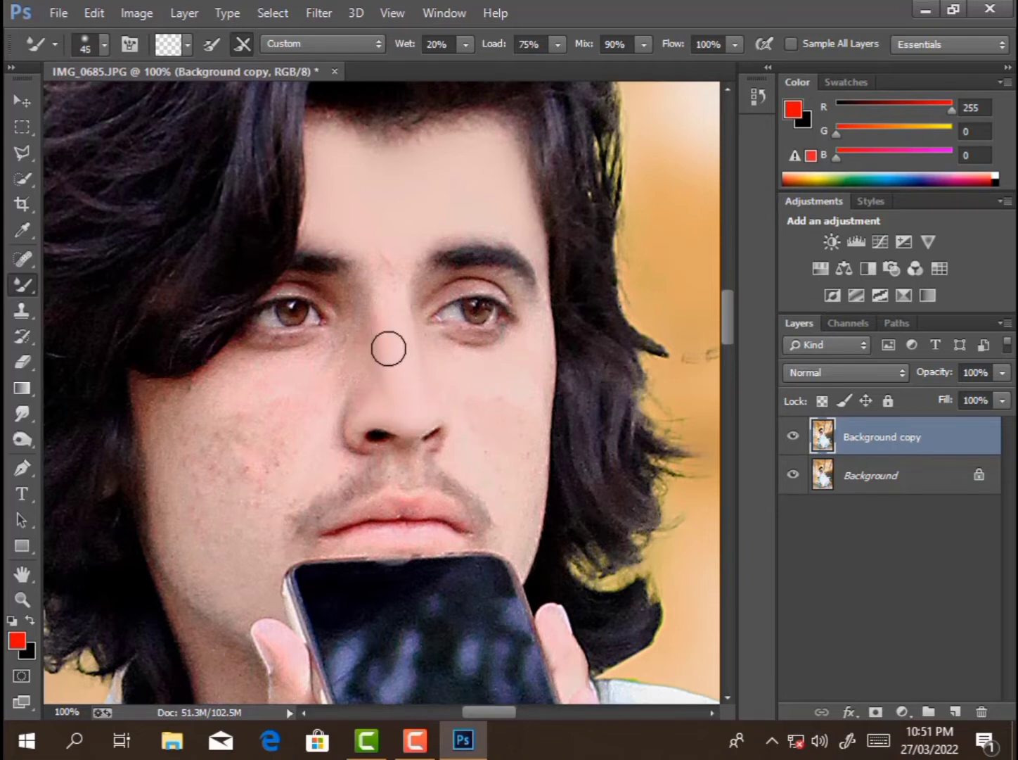
pyautogui.press(']')
pyautogui.press(']')
pyautogui.press(']')
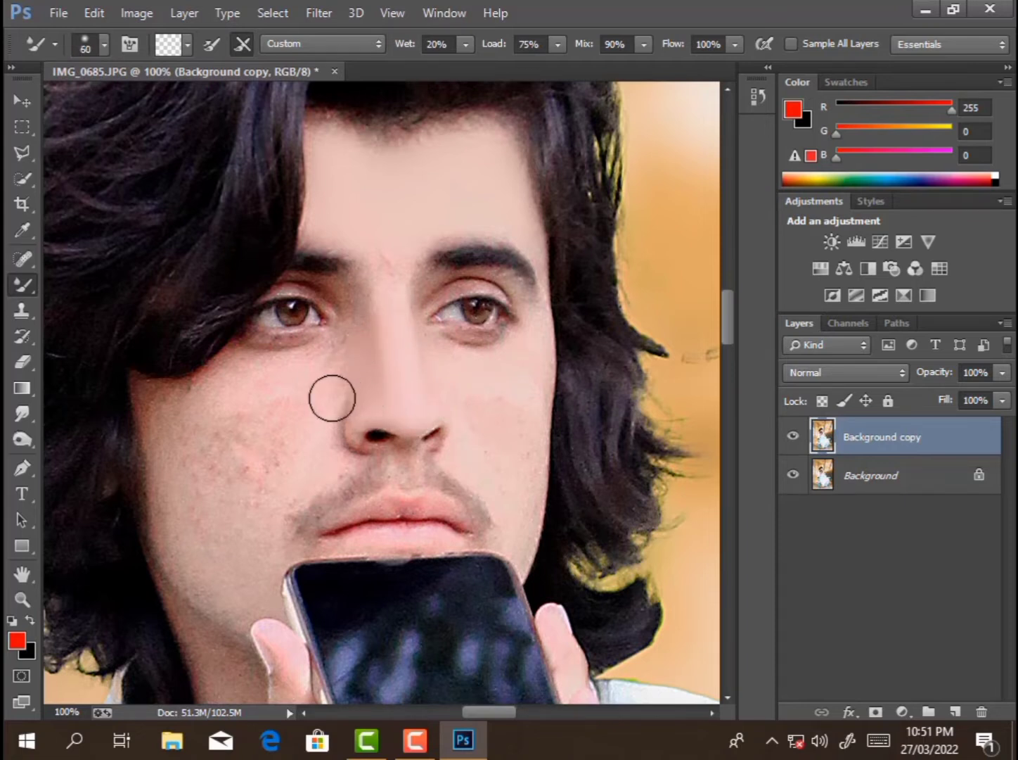
pyautogui.press('[')
pyautogui.press('[')
pyautogui.press('[')
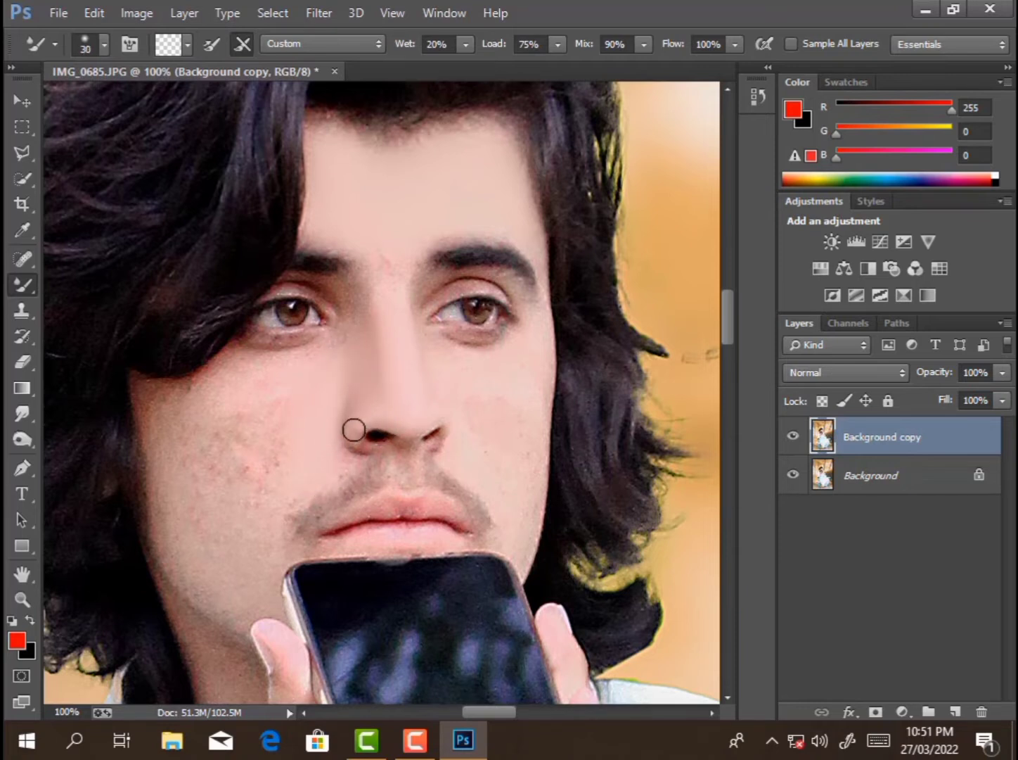
# Step: Smooth out the blemishes on the cheek below the partly hair-covered eye, enlarging the Mixer Brush tip from 60 to 90 px
pyautogui.press(']')
pyautogui.press(']')
pyautogui.press(']')
pyautogui.press(']')
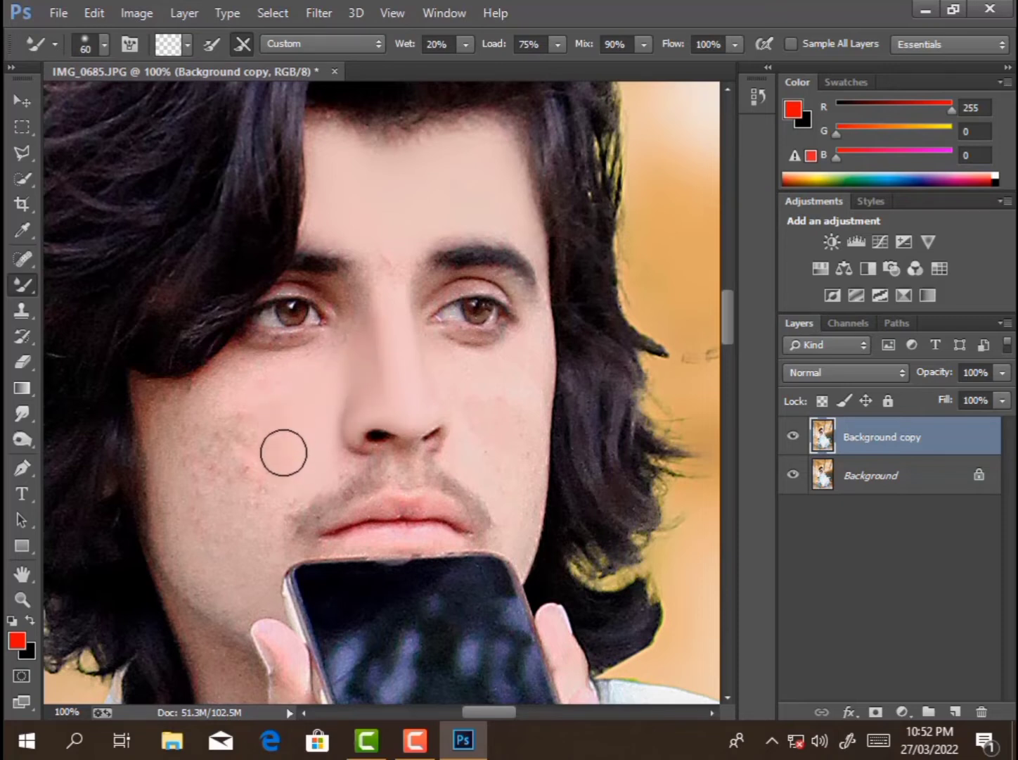
pyautogui.press(']')
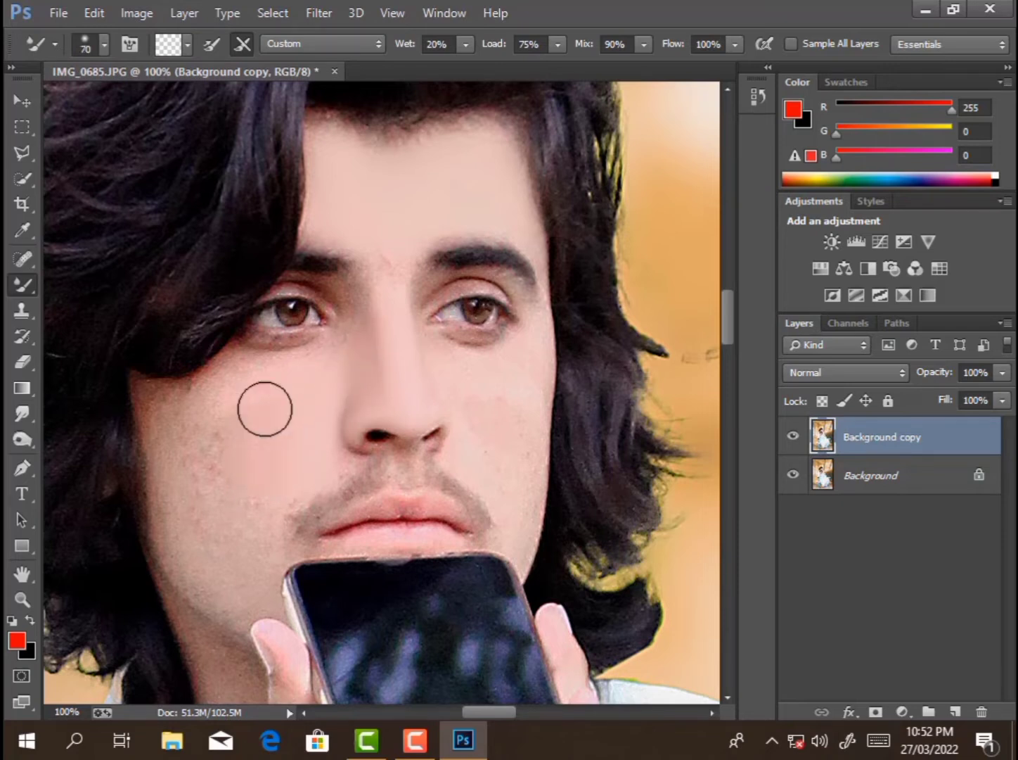
pyautogui.press('[')
pyautogui.press(']')
pyautogui.press(']')
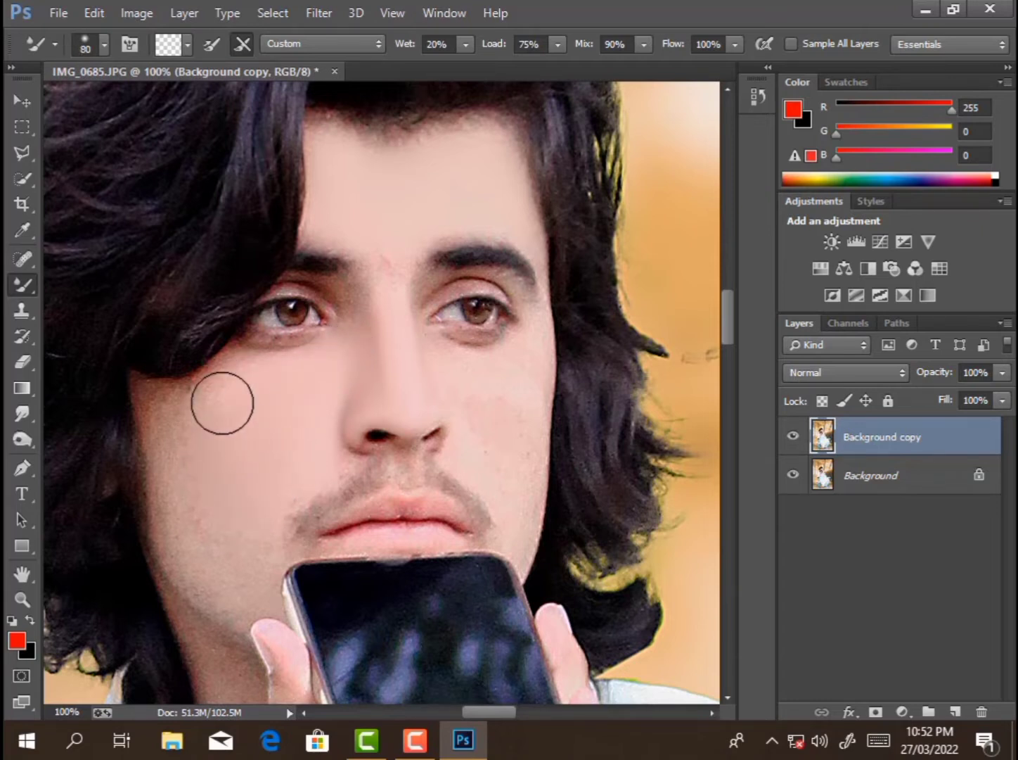
pyautogui.press(']')
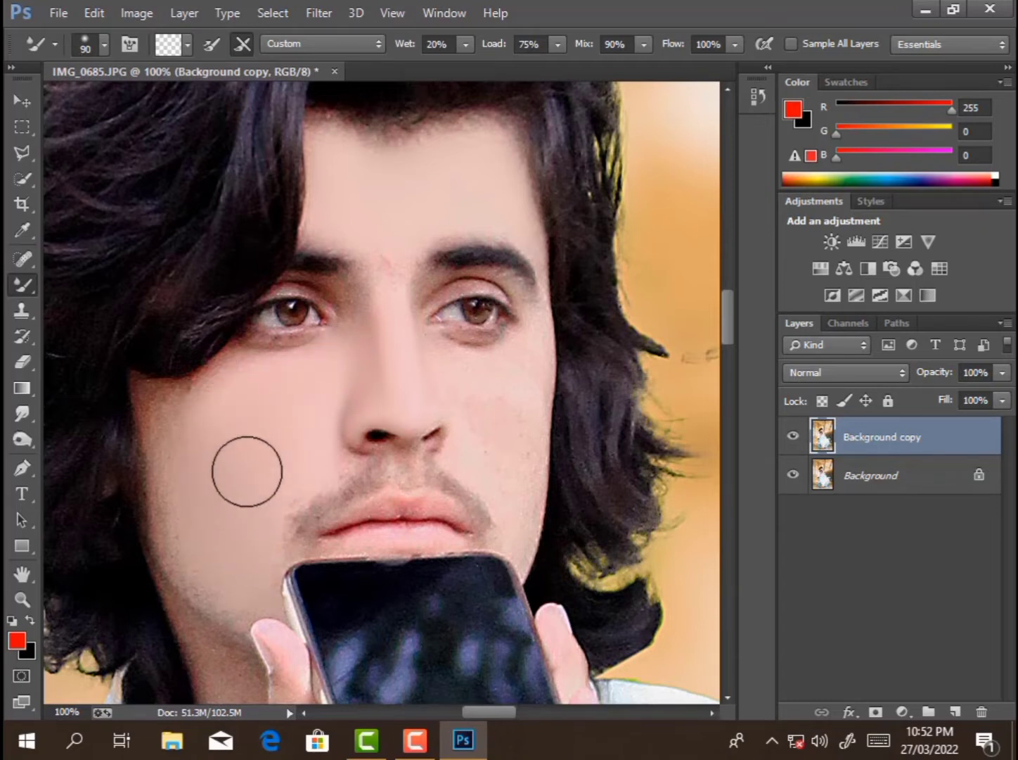
# Step: Blend the same cheek down to the jawline with Mixer Brush tips of 60 to 80 px
pyautogui.press('[')
pyautogui.moveTo(203, 433)
pyautogui.mouseDown()
pyautogui.moveTo(188, 415)
pyautogui.moveTo(177, 508)
pyautogui.moveTo(236, 580)
pyautogui.mouseUp()
pyautogui.press('[')
pyautogui.press(']')
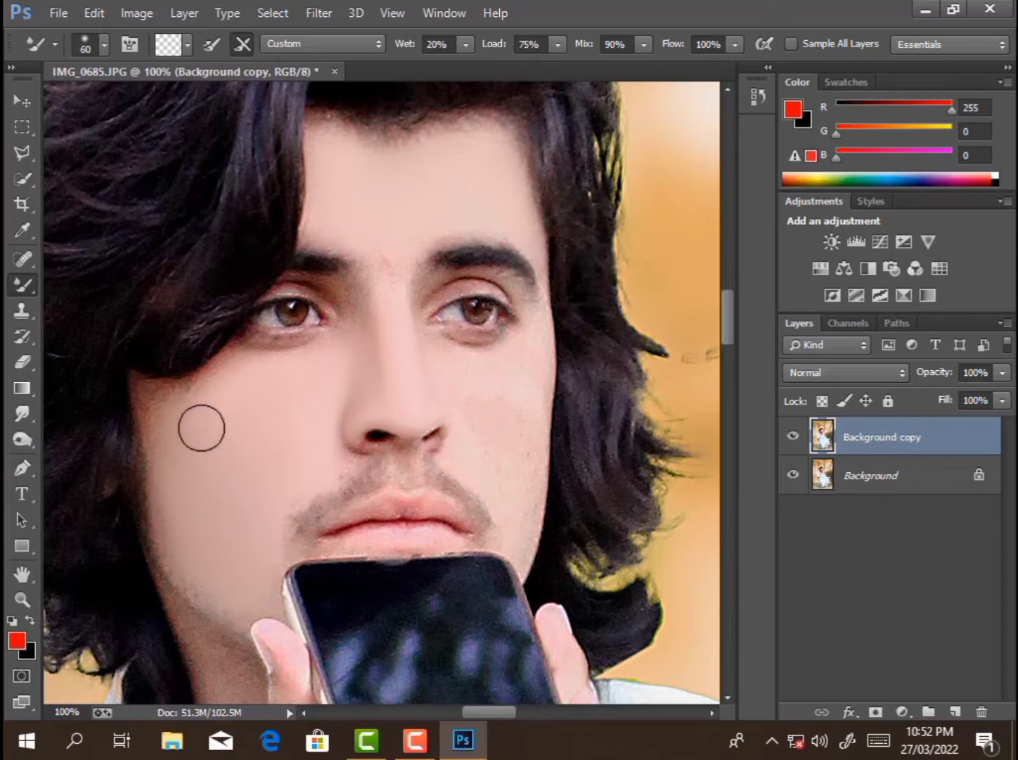
pyautogui.press('[')
pyautogui.press('[')
pyautogui.press(']')
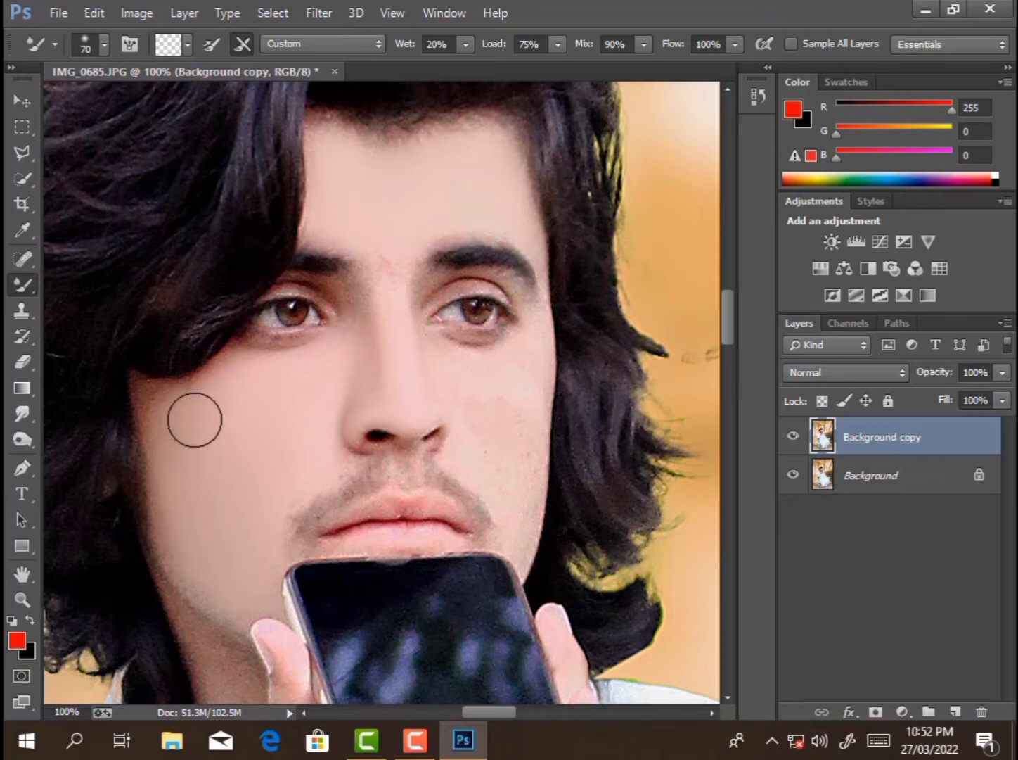
pyautogui.press(']')
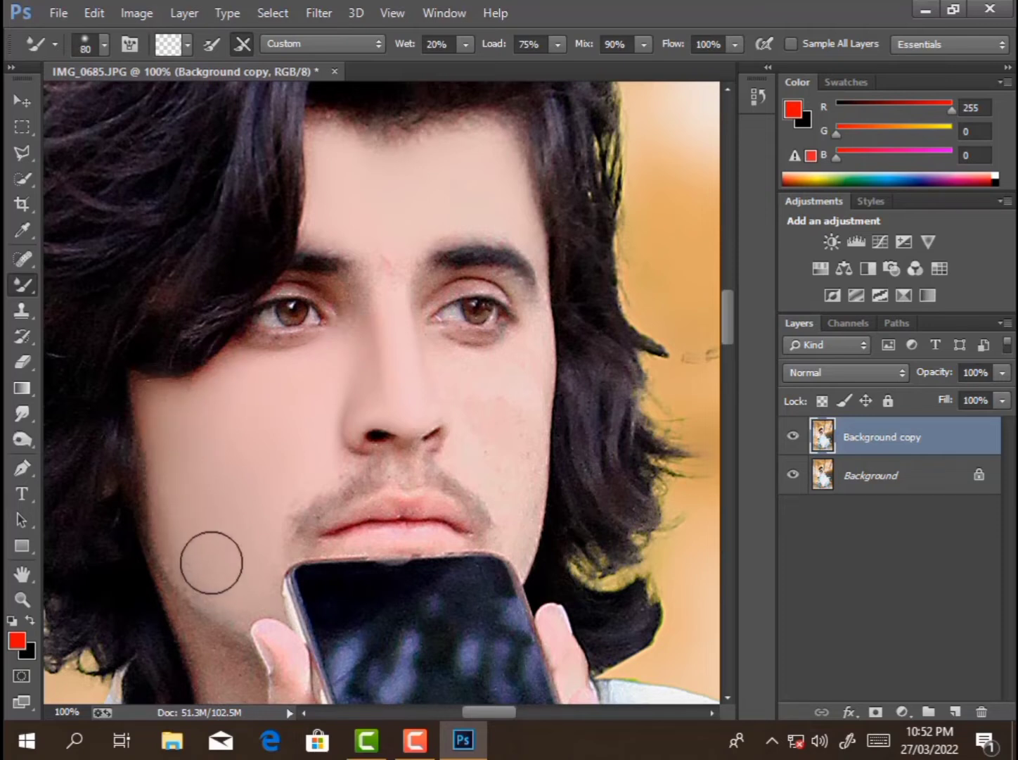
# Step: Smooth the hair-side edge of that cheek with a 60 px tip and the opposite cheek with a 45 px tip
pyautogui.press('[')
pyautogui.press('[')
pyautogui.press('[')
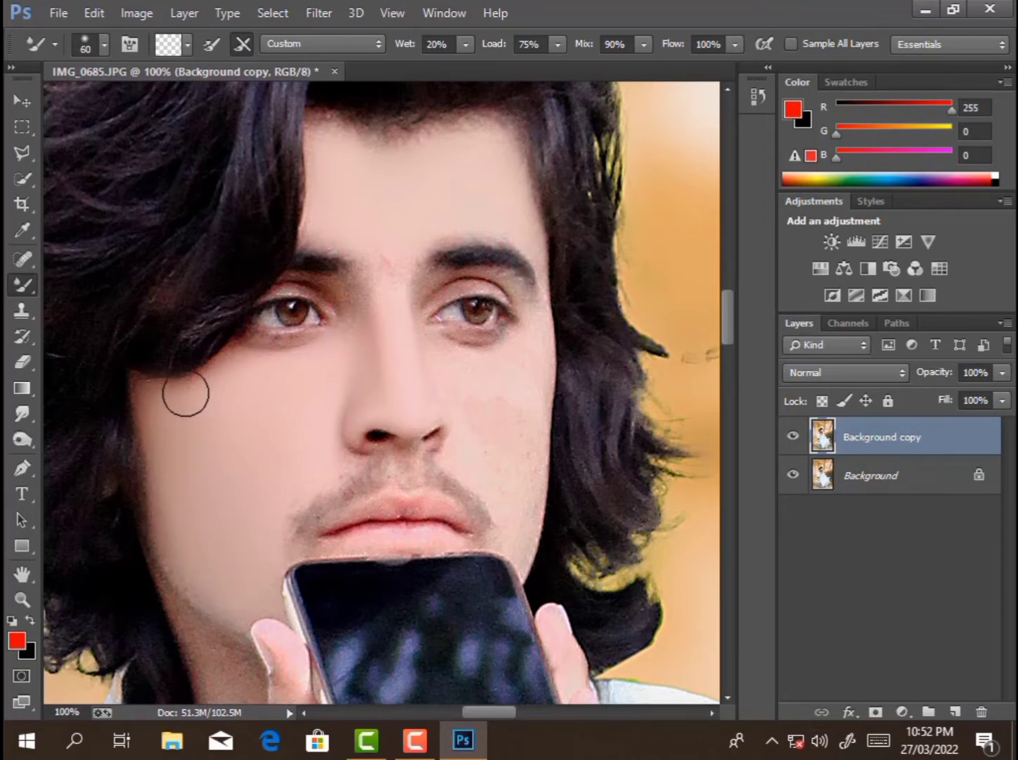
pyautogui.press(']')
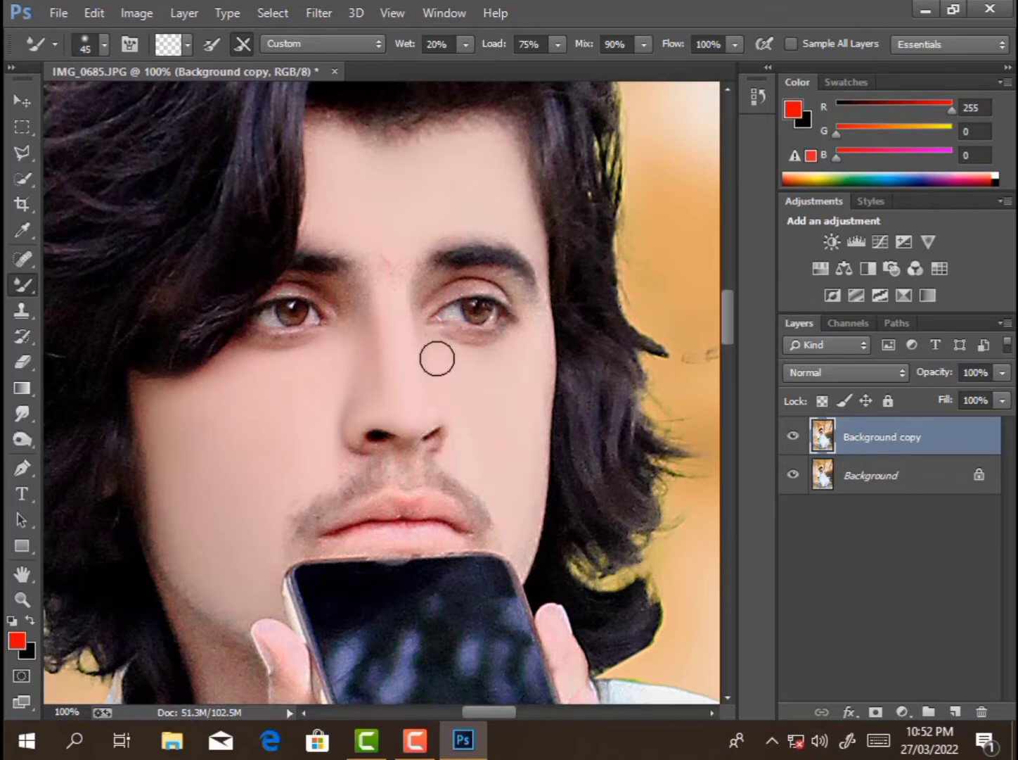
# Step: Smooth the skin around the eyes and between the eyebrows with a Mixer Brush tip of 35 to 45 px
pyautogui.press('[')
pyautogui.press('[')
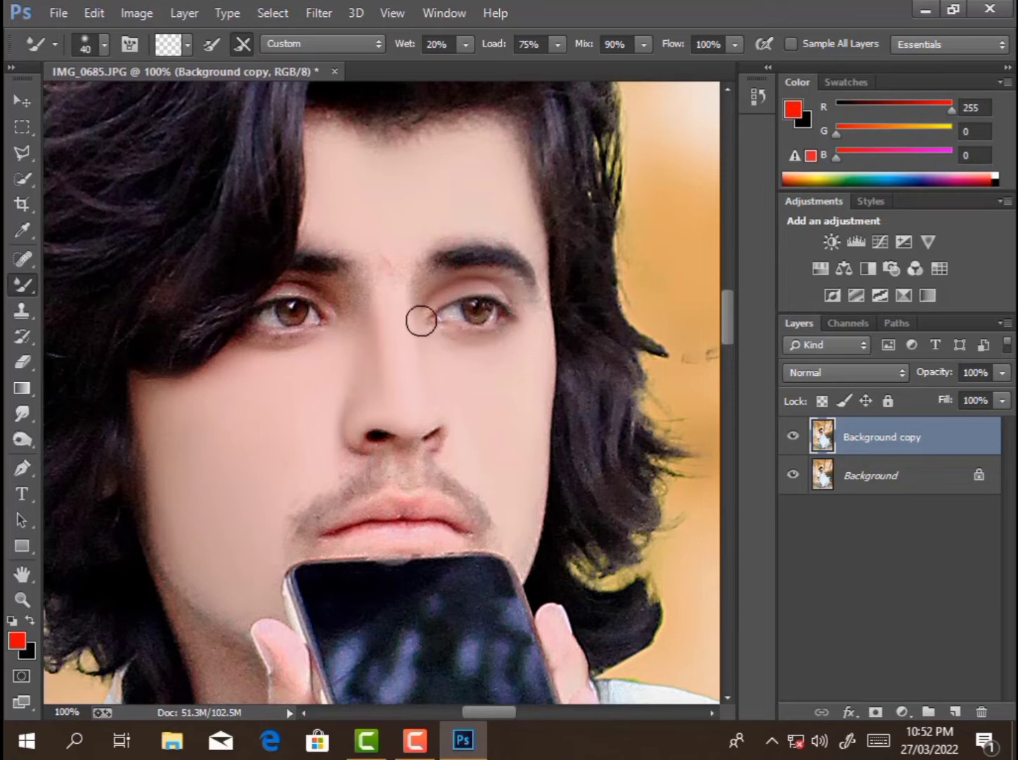
pyautogui.press(']')
pyautogui.press(']')
pyautogui.press(']')
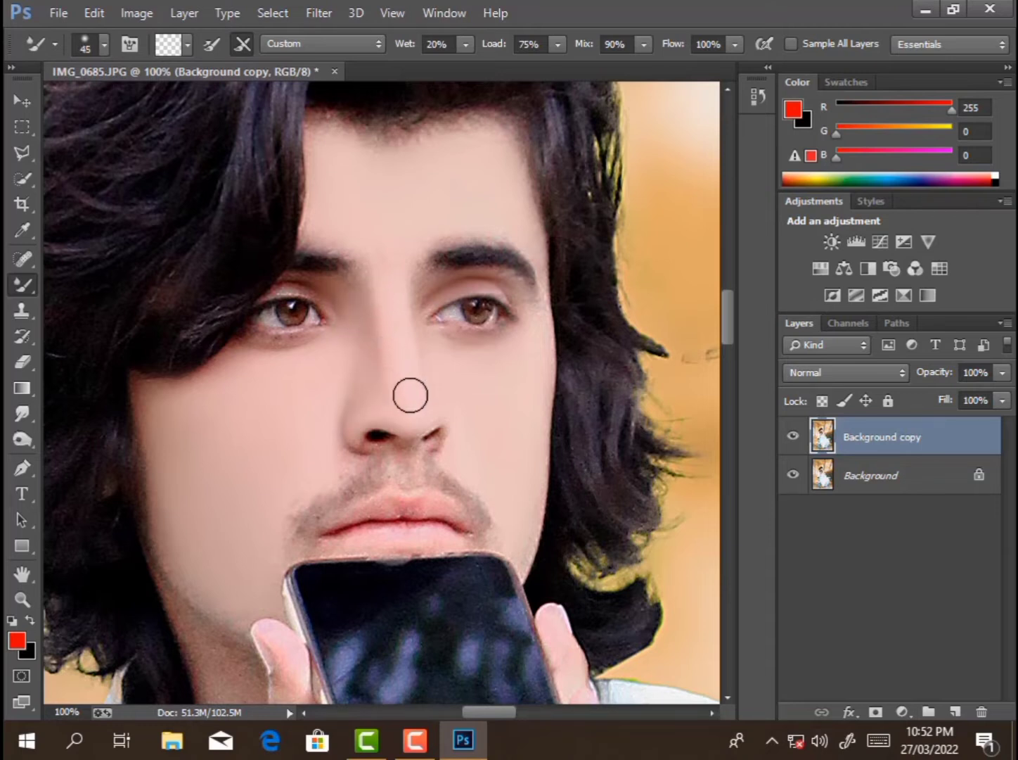
pyautogui.press('[')
pyautogui.press('[')
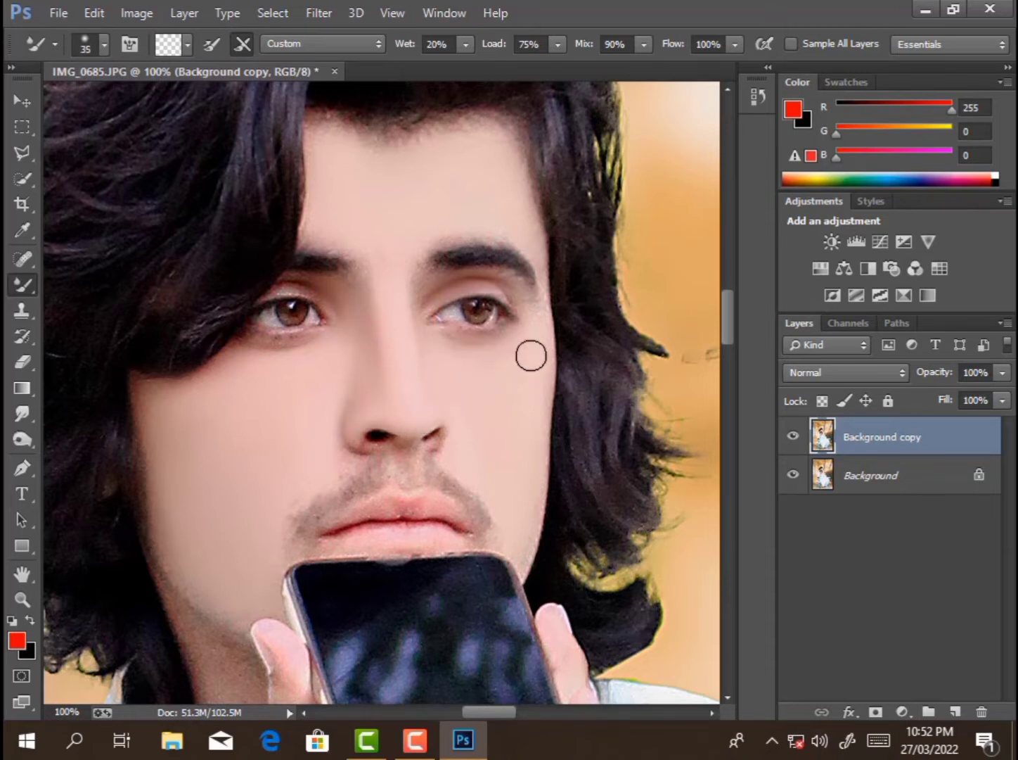
# Step: Smooth the lower lip above the phone with a Mixer Brush tip of 30 to 35 px
pyautogui.press(']')
pyautogui.scroll(-2, 385, 501)
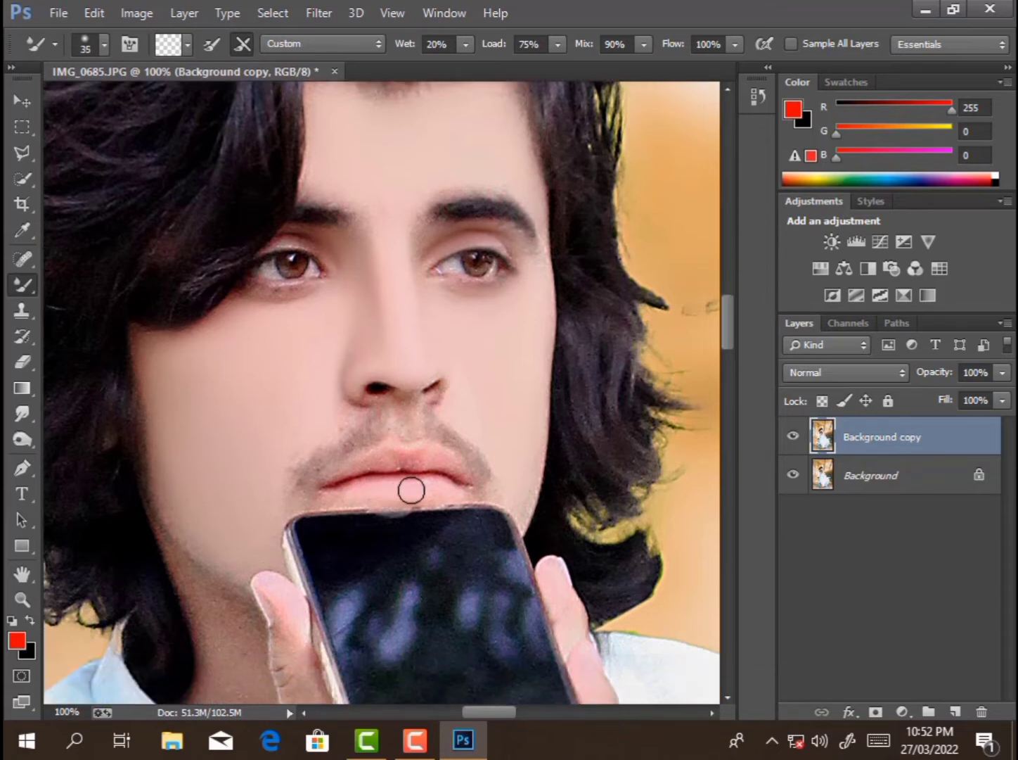
pyautogui.press('[')
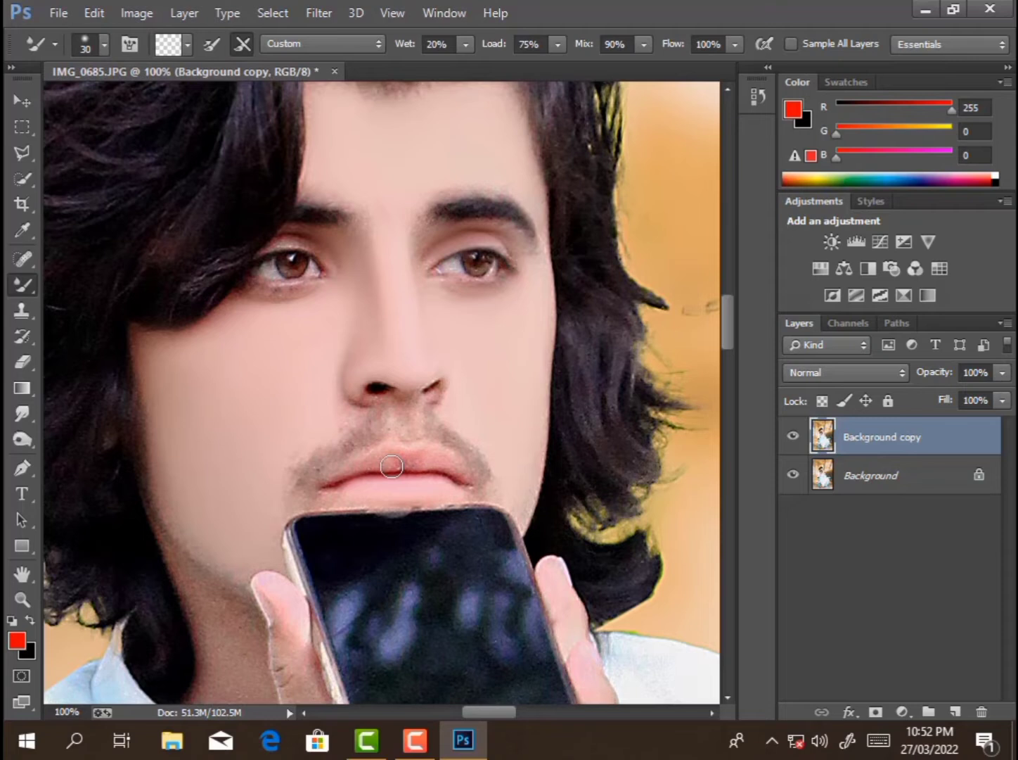
pyautogui.click(421, 739)
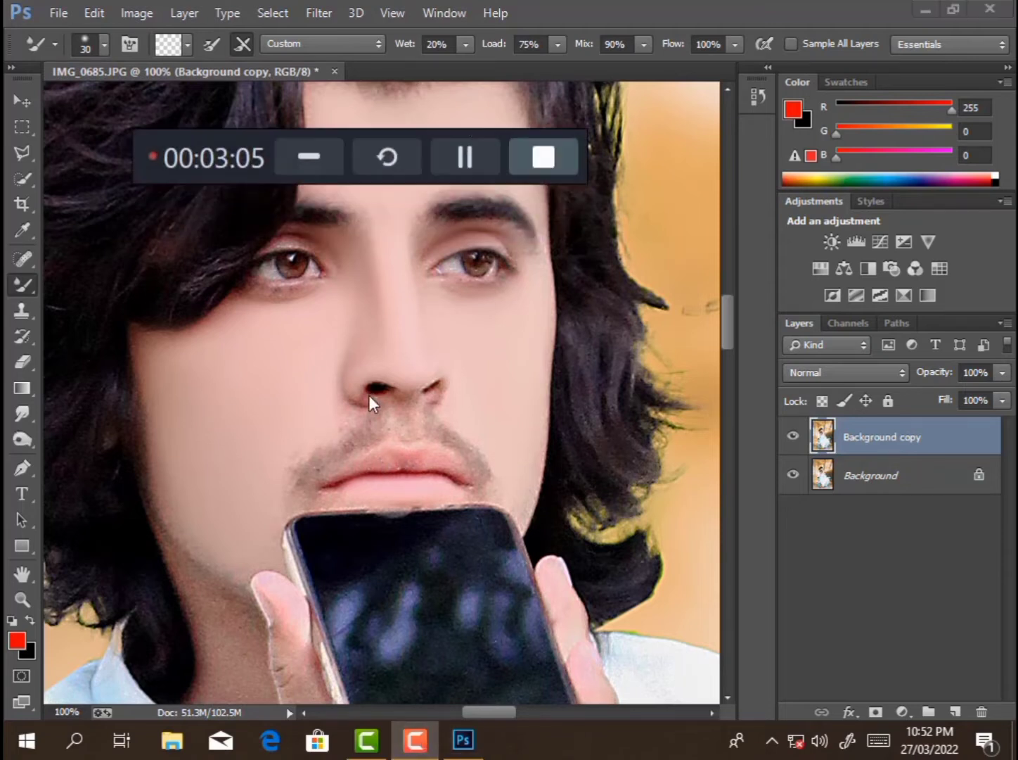
pyautogui.click(308, 163)
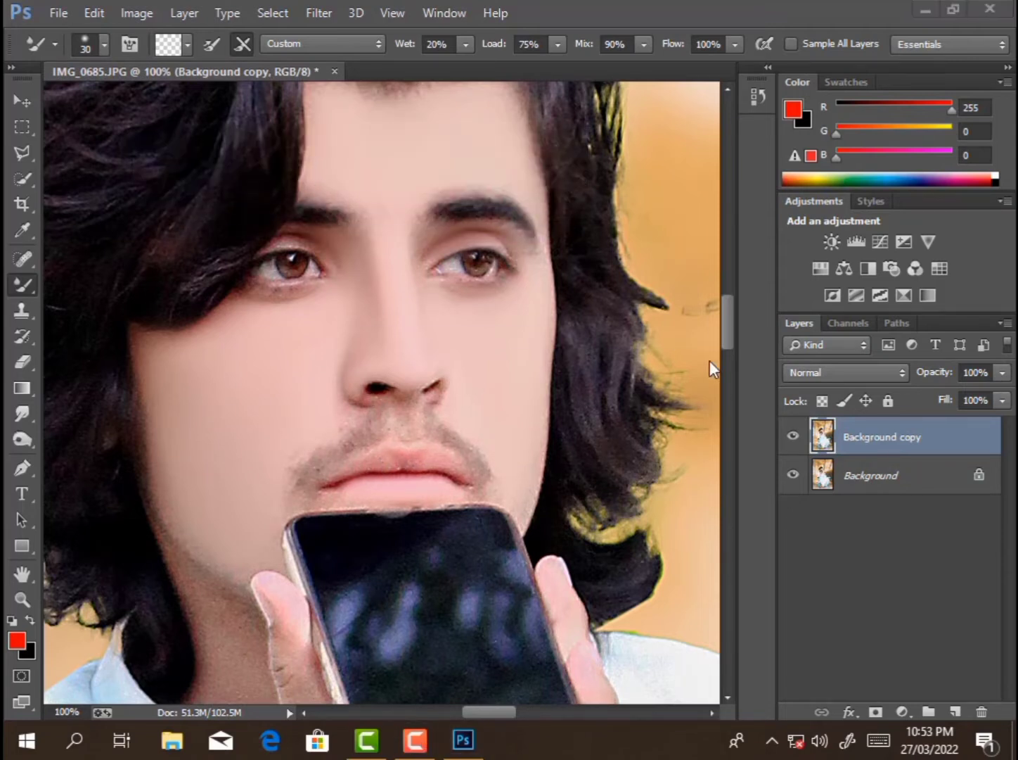
# Step: Smooth the neck skin between the jaw and the collar with the Mixer Brush at up to 45 px
pyautogui.scroll(-5, 268, 445)
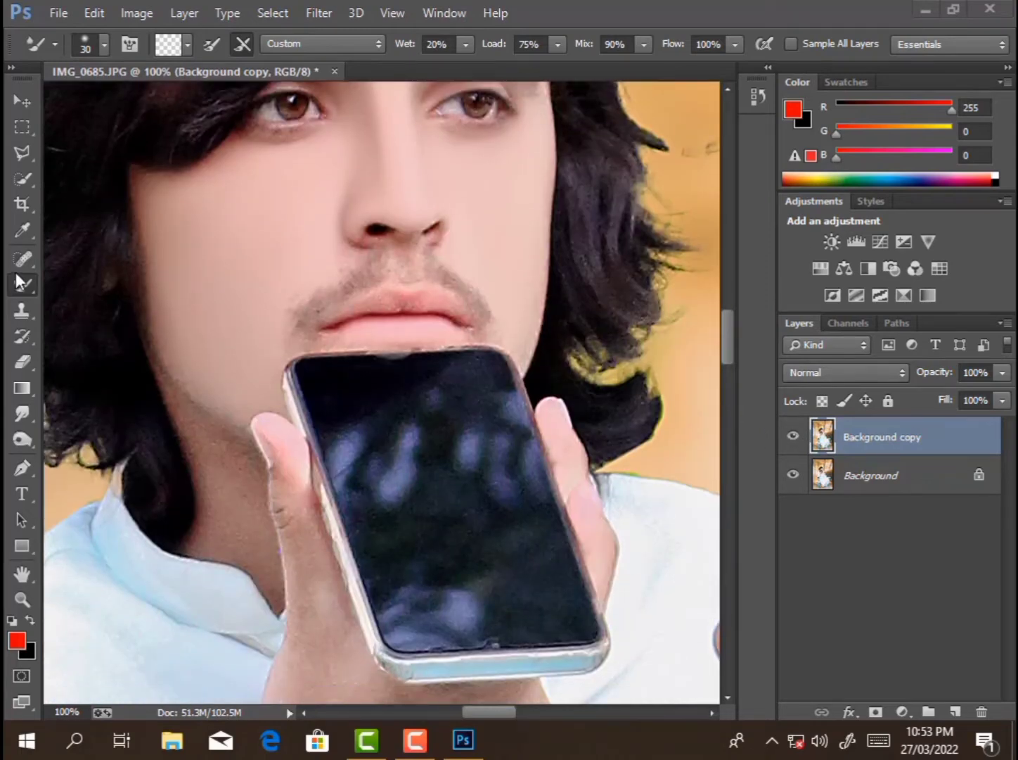
pyautogui.click(21, 282)
pyautogui.rightClick(23, 283)
pyautogui.click(74, 343)
pyautogui.press(']')
pyautogui.scroll(-2, 228, 462)
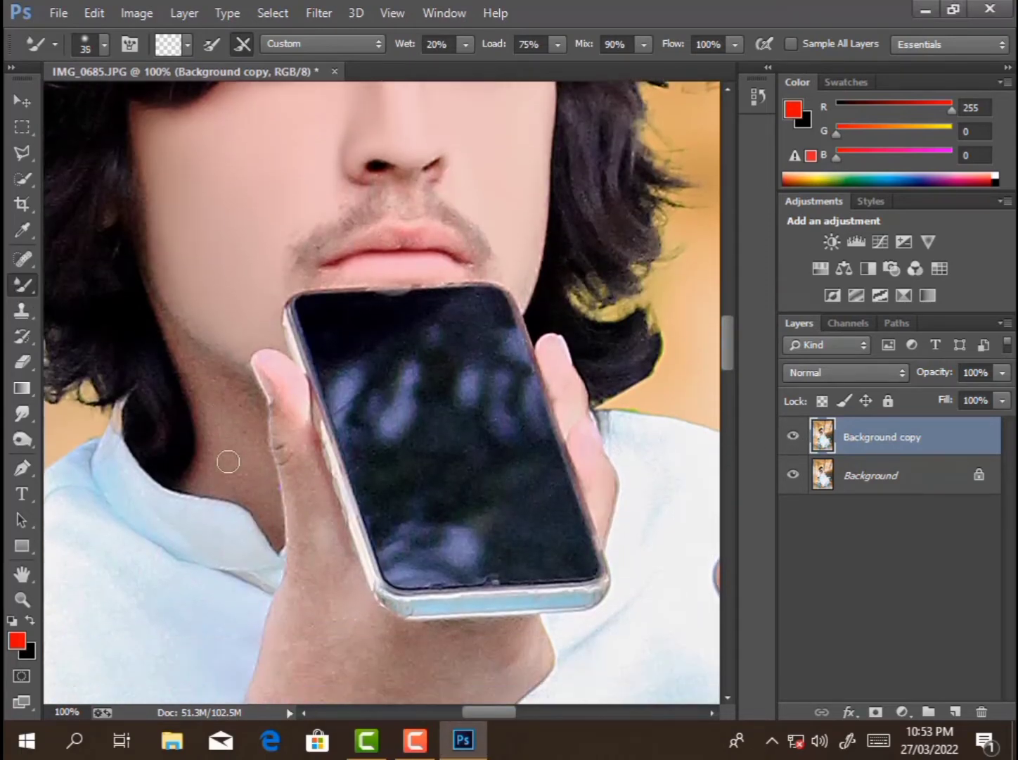
pyautogui.moveTo(244, 465)
pyautogui.mouseDown()
pyautogui.moveTo(211, 405)
pyautogui.moveTo(223, 405)
pyautogui.mouseUp()
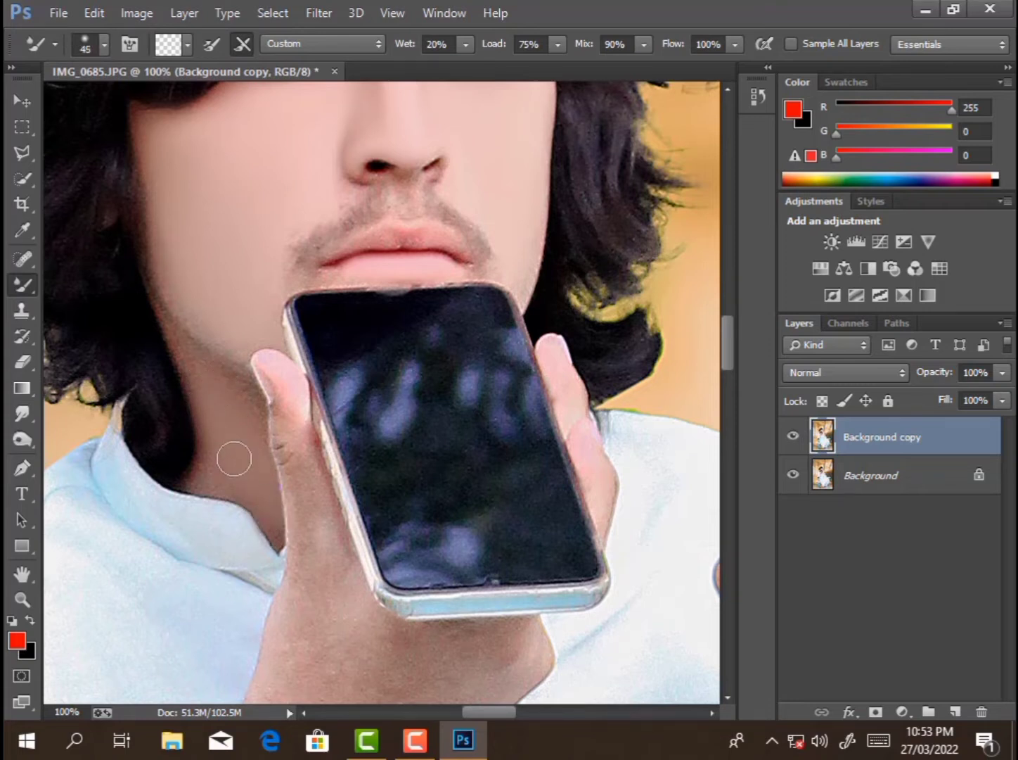
pyautogui.press('[')
# Step: Refine the upper lip with a 25 px Mixer Brush tip
pyautogui.scroll(-4, 337, 529)
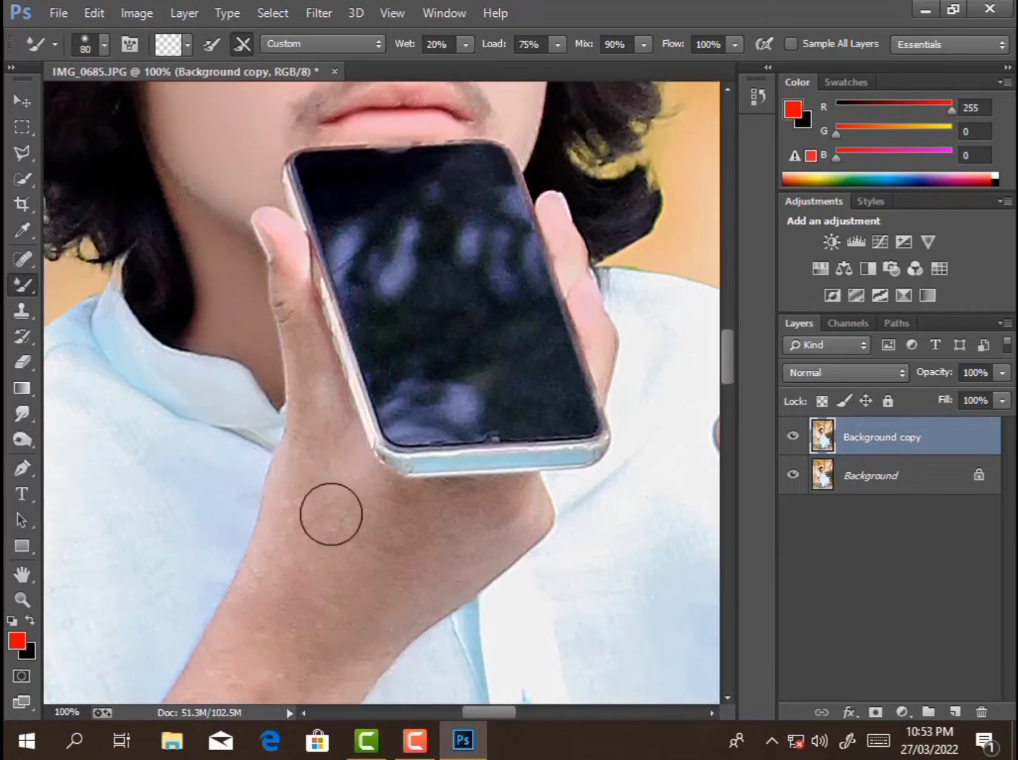
pyautogui.click(22, 598)
pyautogui.click(22, 285)
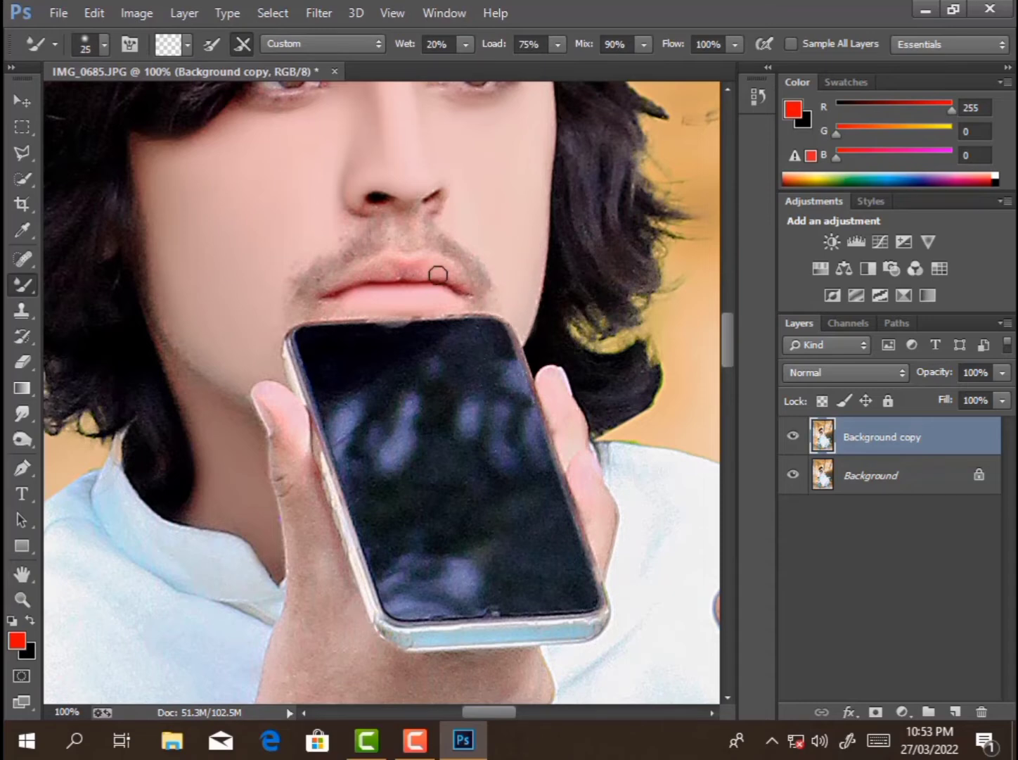
pyautogui.scroll(5, 457, 274)
pyautogui.press(']')
pyautogui.press(']')
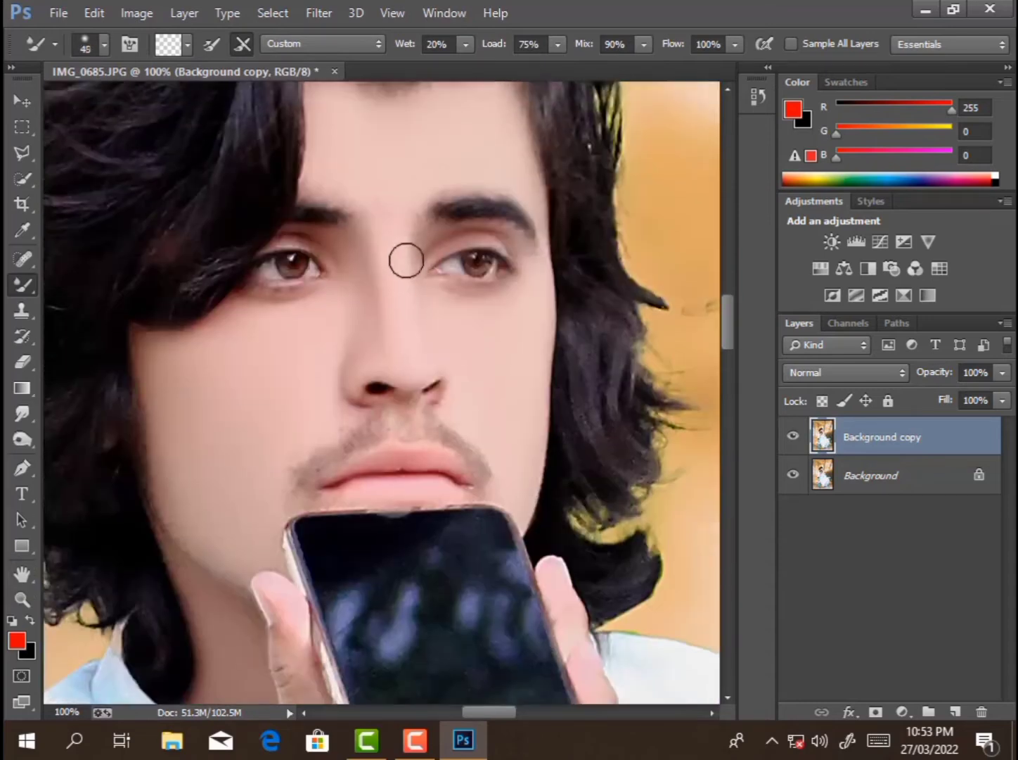
pyautogui.scroll(-3, 422, 218)
pyautogui.scroll(-8, 495, 325)
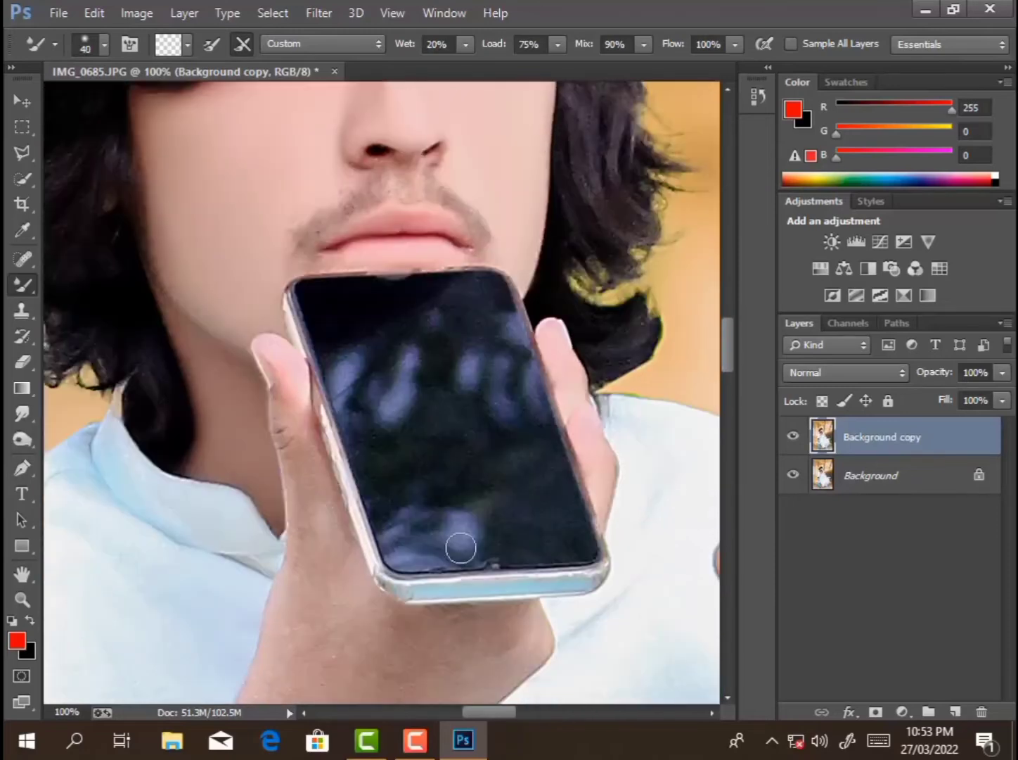
# Step: Compare the zoomed-out portrait with and without the smoothed Background copy, and merge the copy down into the Background layer
pyautogui.click(20, 601)
pyautogui.rightClick(403, 346)
pyautogui.click(436, 362)
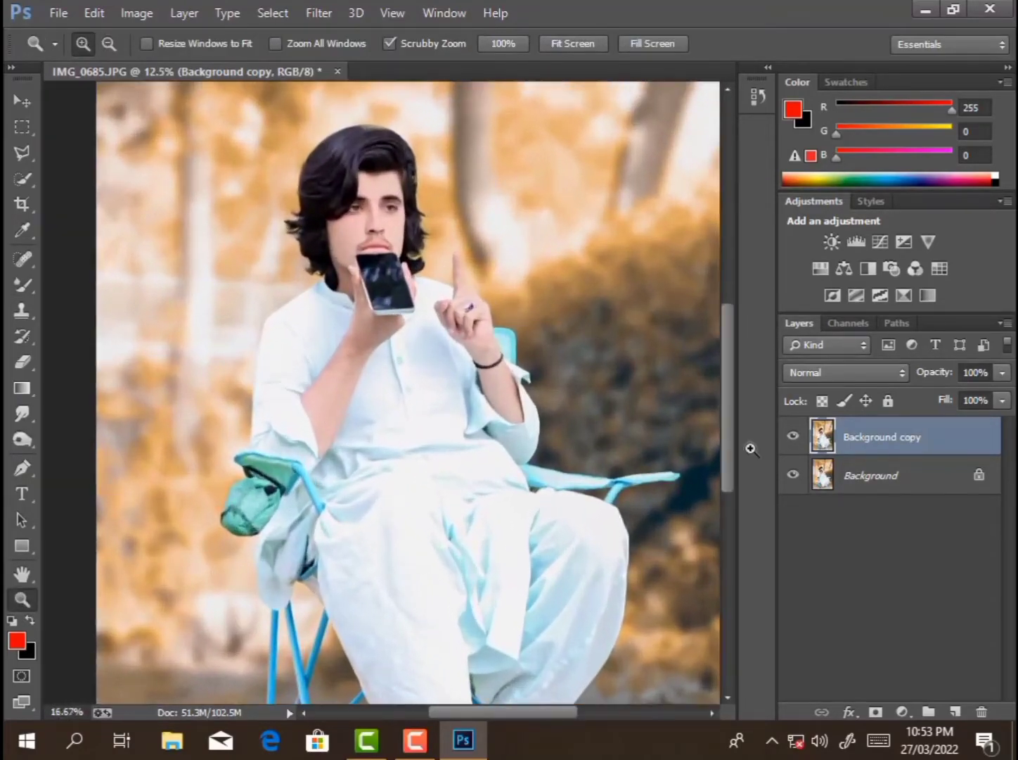
pyautogui.moveTo(334, 425); pyautogui.dragTo(796, 439)
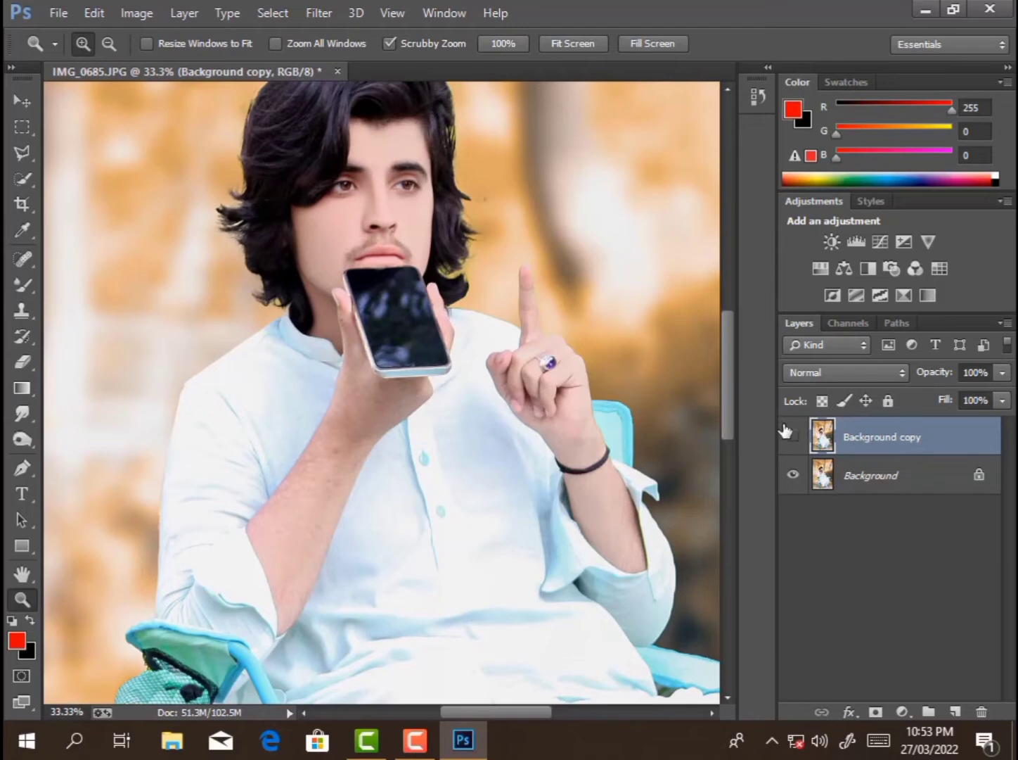
pyautogui.rightClick(844, 436)
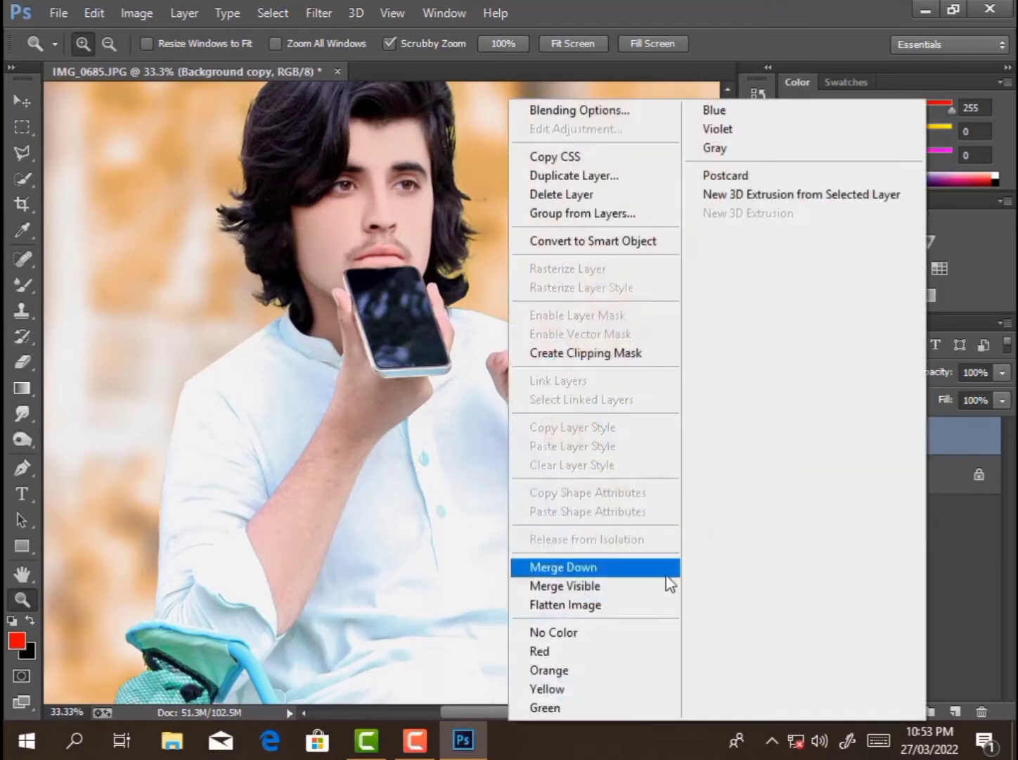
pyautogui.click(664, 570)
pyautogui.moveTo(954, 448); pyautogui.dragTo(965, 686)
pyautogui.scroll(-1, 380, 394)
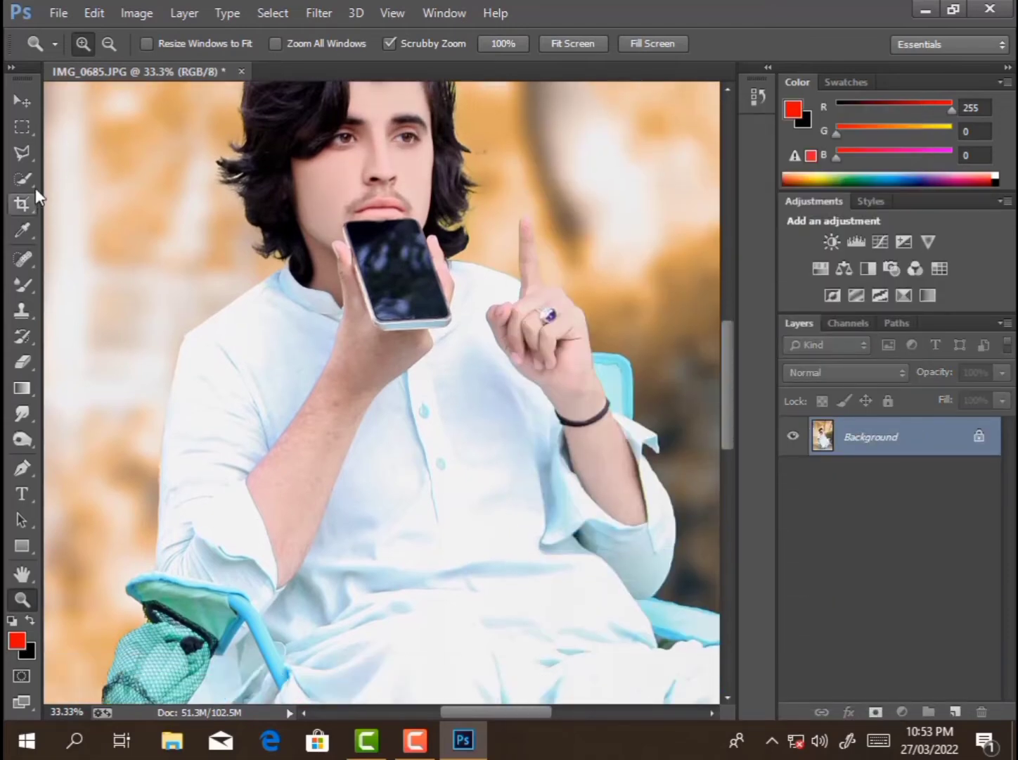
# Step: Duplicate the Background layer and select the forearm and hand holding the phone with Quick Selection
pyautogui.click(24, 179)
pyautogui.moveTo(930, 450); pyautogui.dragTo(954, 710)
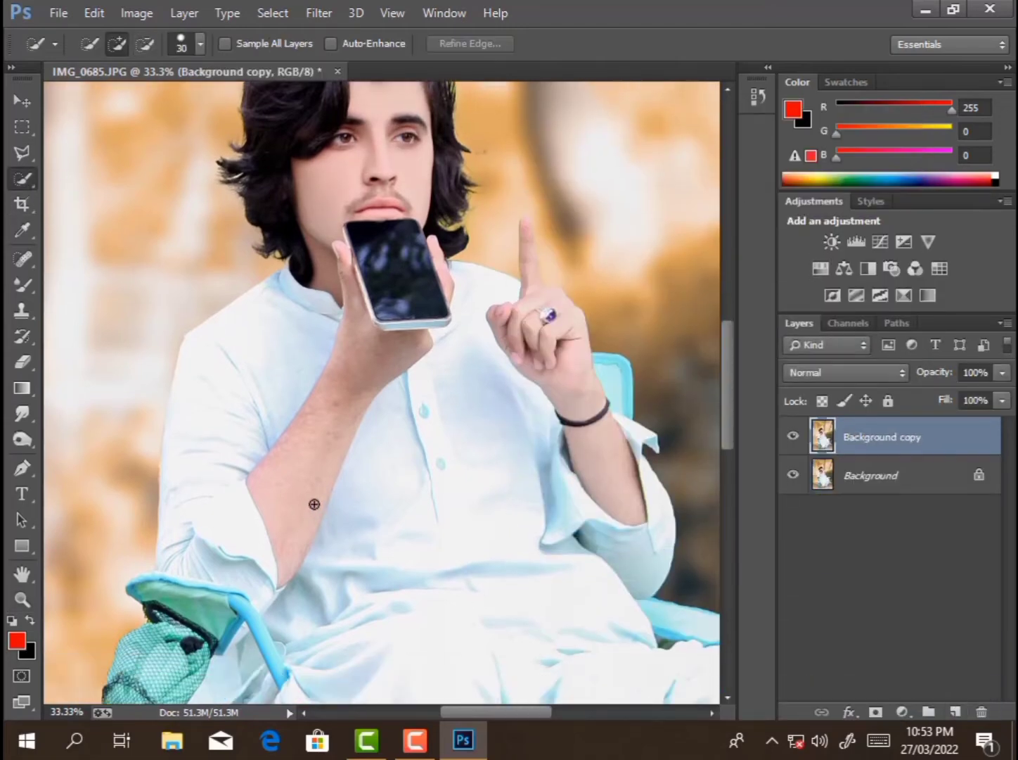
pyautogui.moveTo(314, 504)
pyautogui.mouseDown()
pyautogui.moveTo(308, 479)
pyautogui.moveTo(387, 316)
pyautogui.mouseUp()
pyautogui.press('[')
pyautogui.press('[')
pyautogui.press('[')
pyautogui.press('[')
pyautogui.moveTo(438, 263); pyautogui.dragTo(445, 272)
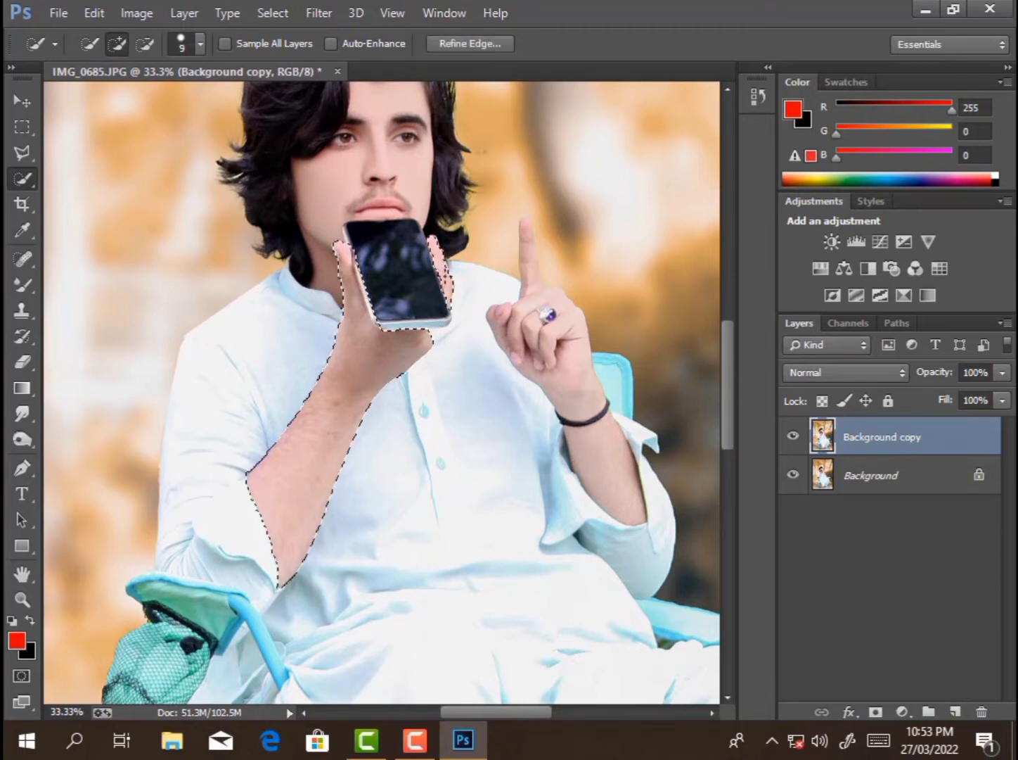
# Step: Add the raised hand, its index finger and forearm to the selection
pyautogui.press(']')
pyautogui.moveTo(556, 340)
pyautogui.mouseDown()
pyautogui.moveTo(609, 456)
pyautogui.moveTo(540, 350)
pyautogui.moveTo(523, 311)
pyautogui.moveTo(531, 263)
pyautogui.mouseUp()
pyautogui.press('[')
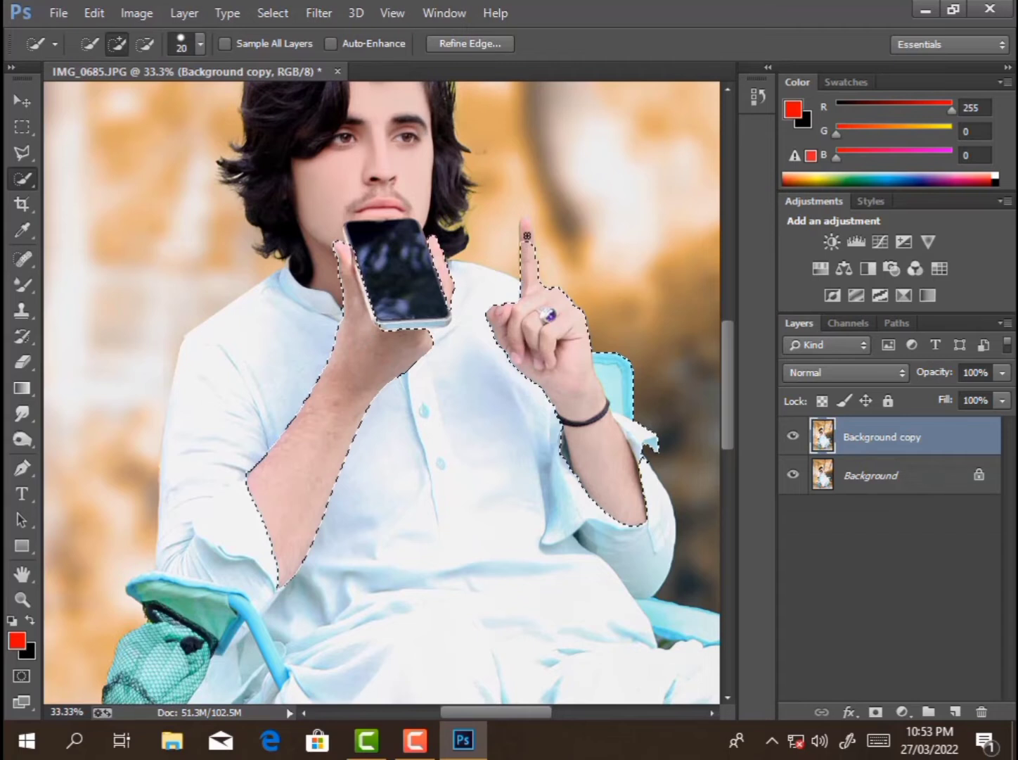
# Step: Subtract the background beside the raised finger and the chair area behind the wrist from the selection
pyautogui.click(144, 44)
pyautogui.press(']')
pyautogui.press(']')
pyautogui.press(']')
pyautogui.press(']')
pyautogui.press(']')
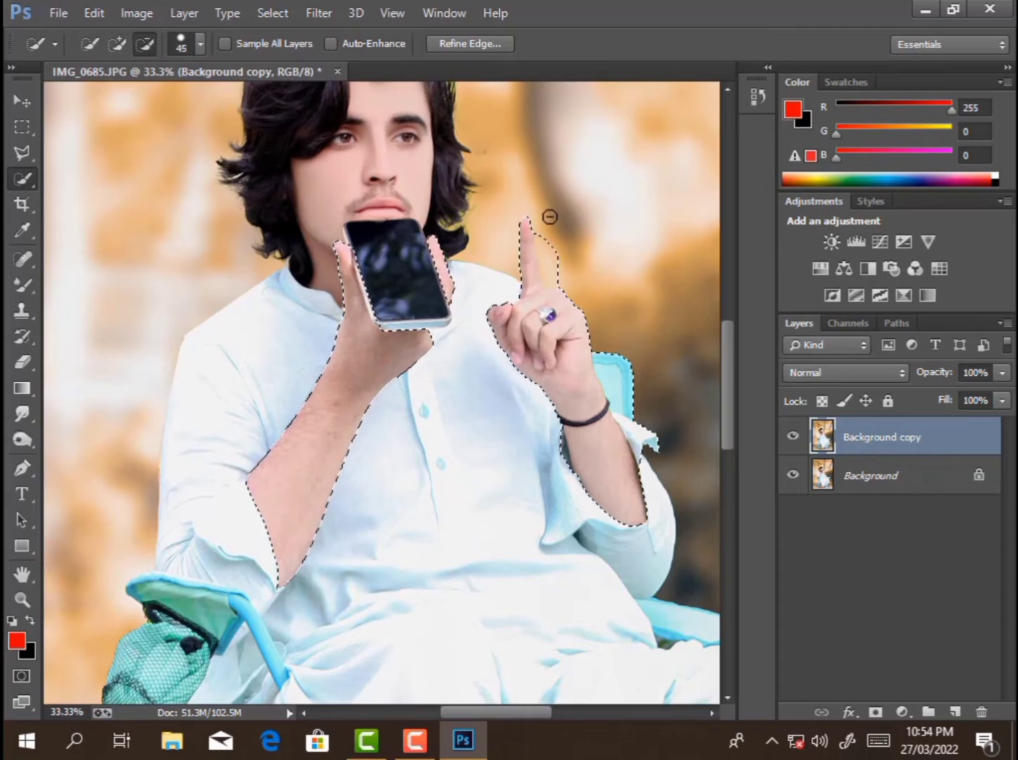
pyautogui.moveTo(557, 267)
pyautogui.mouseDown()
pyautogui.moveTo(545, 231)
pyautogui.moveTo(567, 243)
pyautogui.moveTo(628, 334)
pyautogui.moveTo(642, 431)
pyautogui.mouseUp()
# Step: Feather the arm selection by 5.1 pixels and smooth the skin with the Imagenomic Portraiture filter using the Smoothing: High preset
pyautogui.rightClick(554, 245)
pyautogui.click(596, 302)
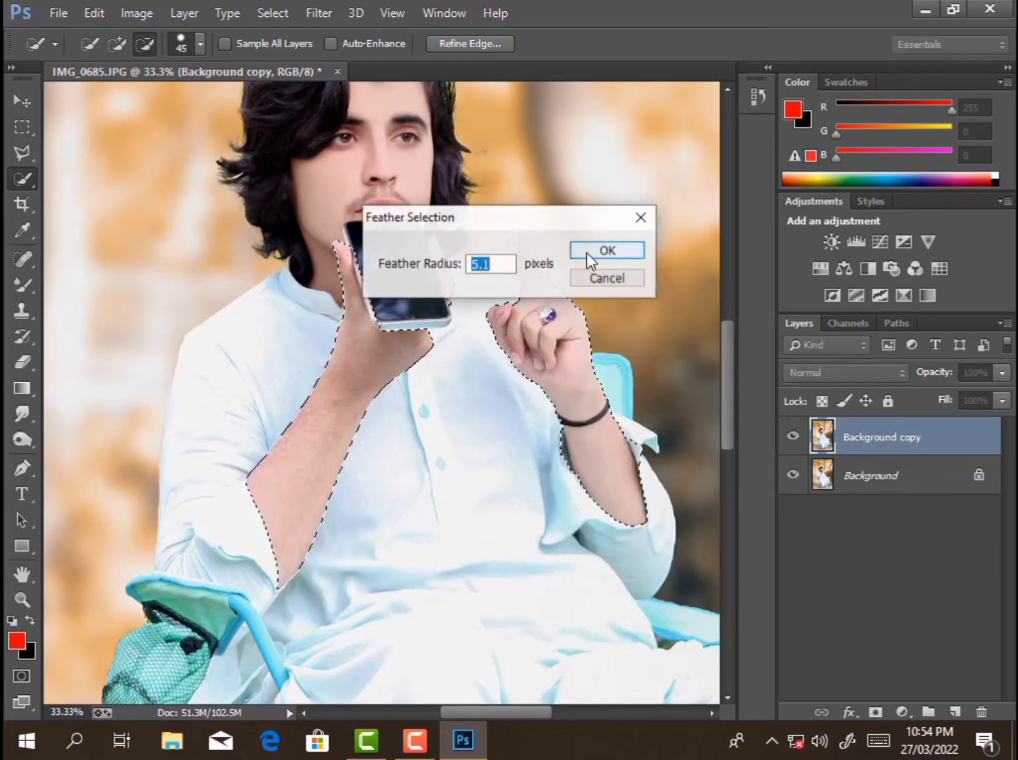
pyautogui.click(586, 254)
pyautogui.click(318, 12)
pyautogui.moveTo(387, 432)
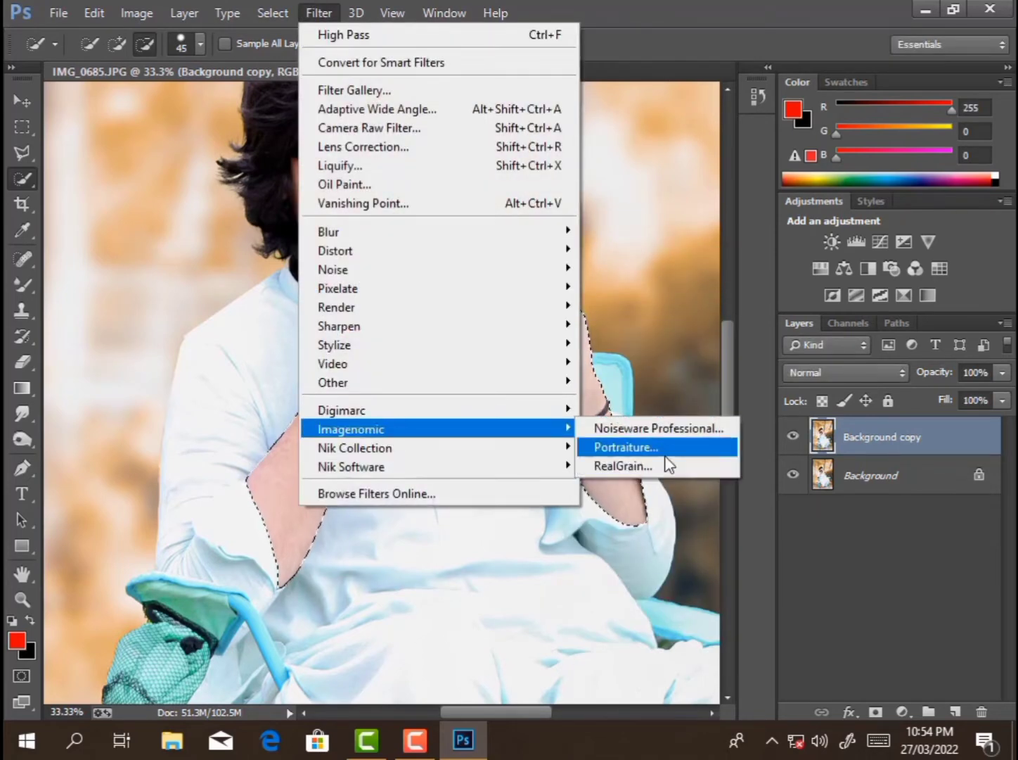
pyautogui.click(659, 452)
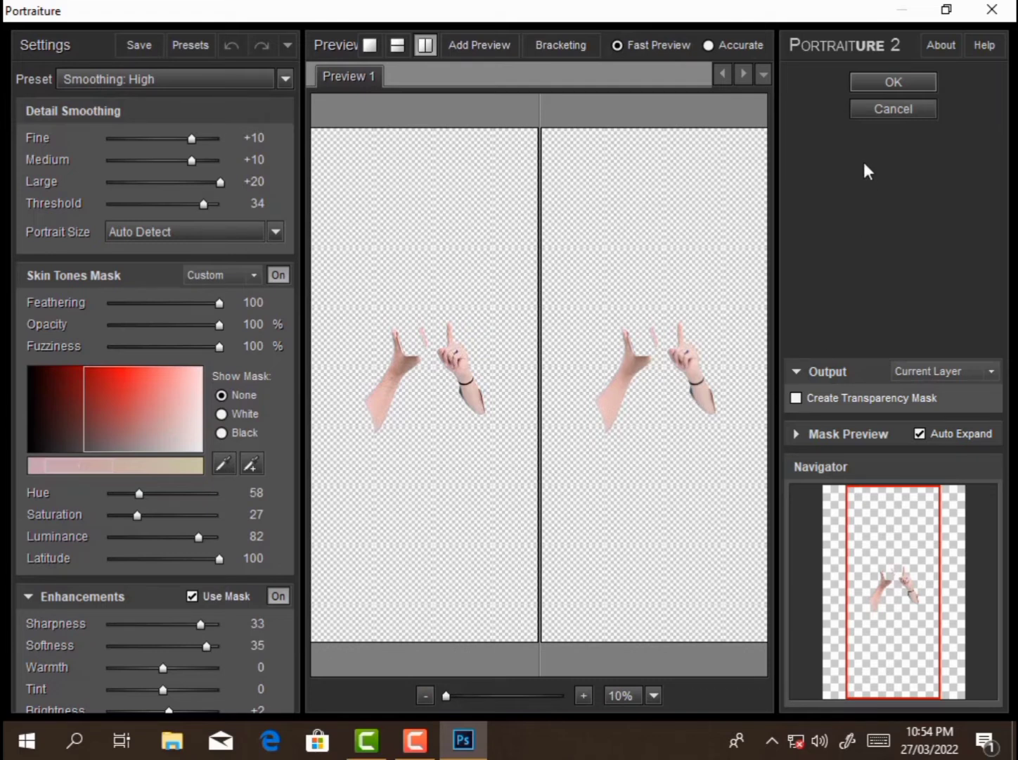
pyautogui.click(904, 89)
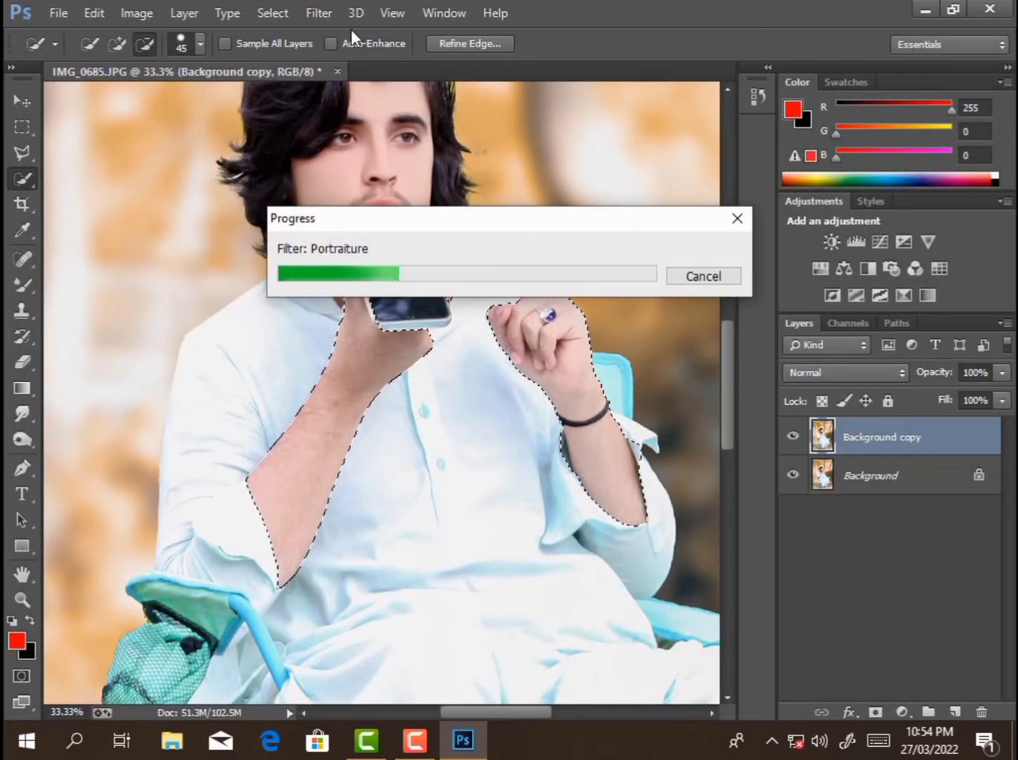
# Step: Compare the arms up close with and without the smoothed Background copy, and clear the selection
pyautogui.click(24, 600)
pyautogui.hotkey('ctrl', '0')
pyautogui.moveTo(282, 359); pyautogui.dragTo(384, 467)
pyautogui.click(793, 436)
pyautogui.click(792, 436)
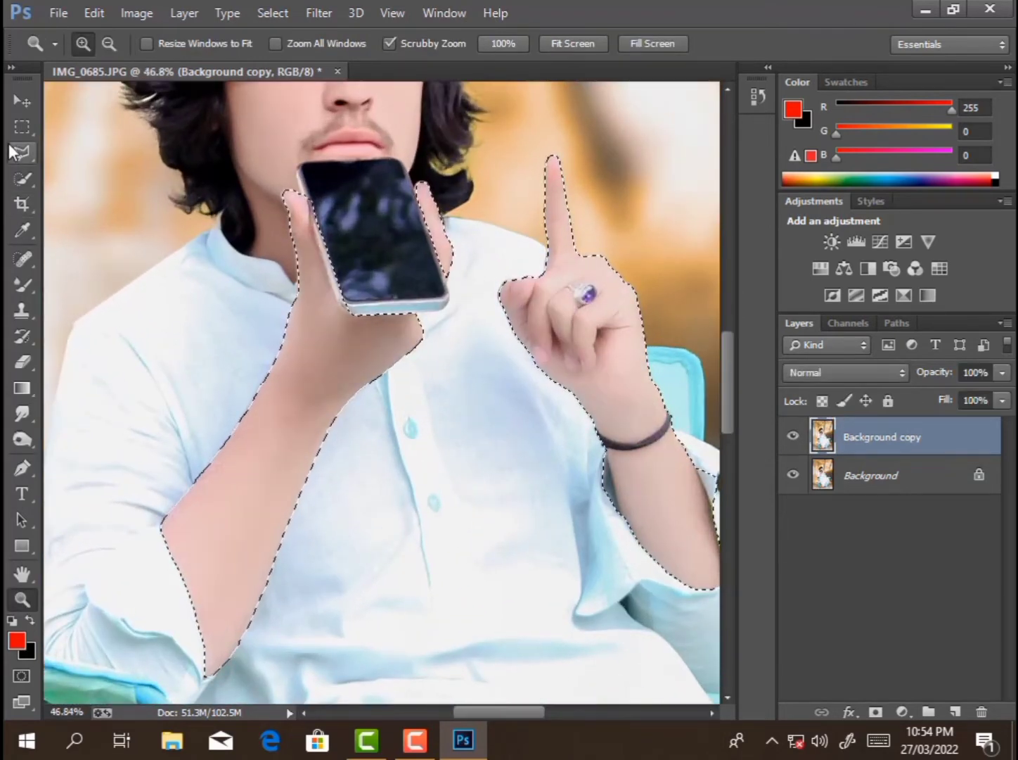
pyautogui.click(23, 178)
pyautogui.hotkey('ctrl', 'd')
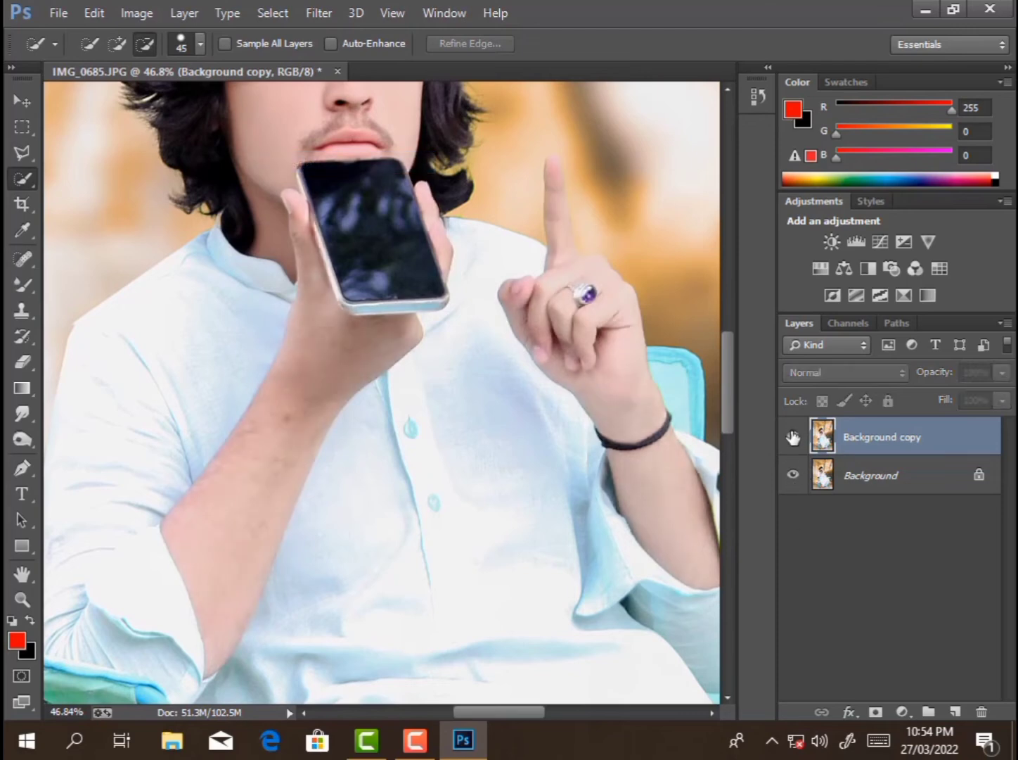
# Step: Set the Background copy's fill to 78%, compare it with the original, and flatten the image
pyautogui.moveTo(944, 400); pyautogui.dragTo(915, 415)
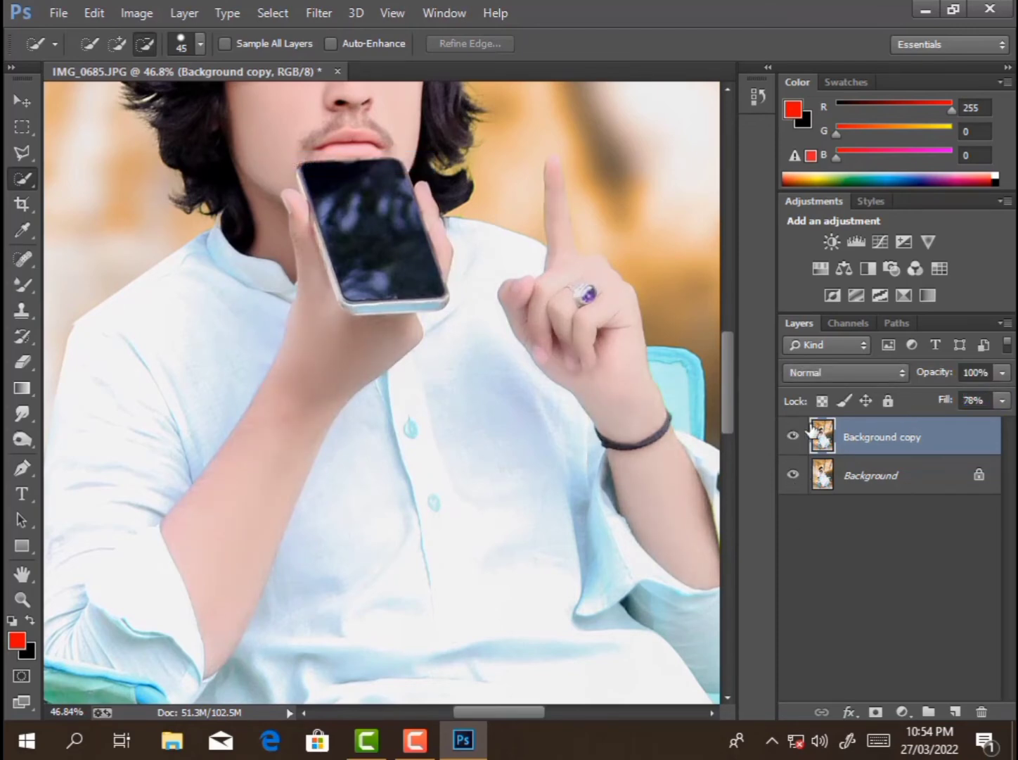
pyautogui.click(793, 436)
pyautogui.click(794, 435)
pyautogui.click(22, 599)
pyautogui.hotkey('ctrl', '0')
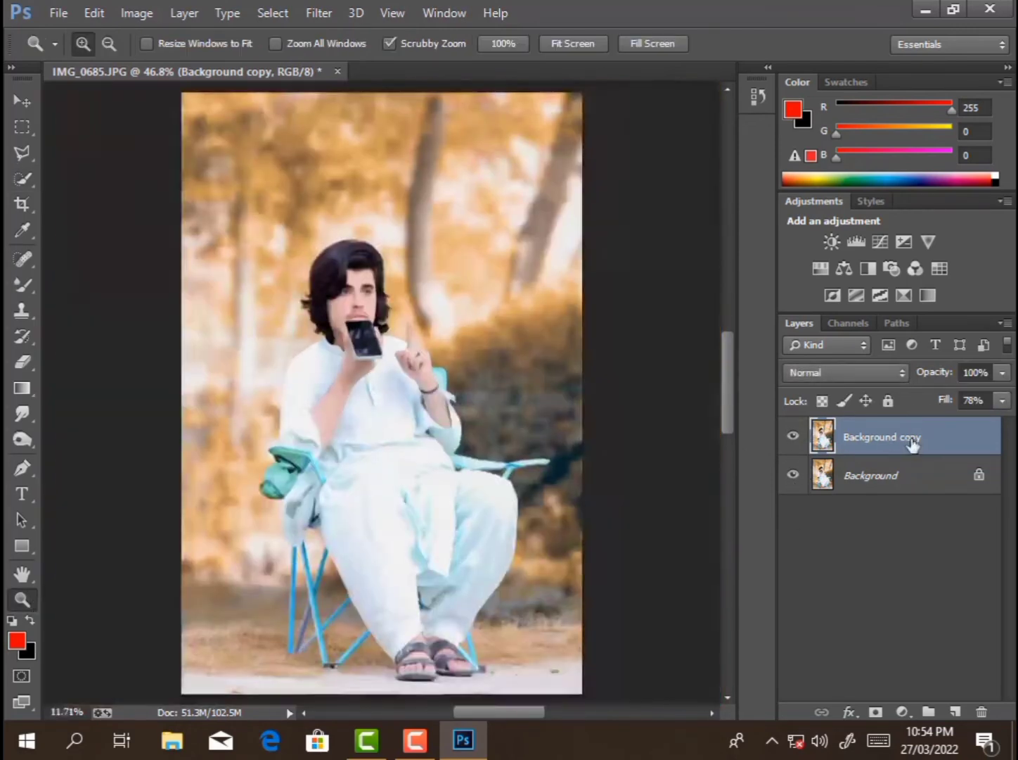
pyautogui.rightClick(907, 438)
pyautogui.click(618, 600)
# Step: Select both feet with Quick Selection, covering the ankles, insteps and toes around the sandals
pyautogui.scroll(4, 420, 620)
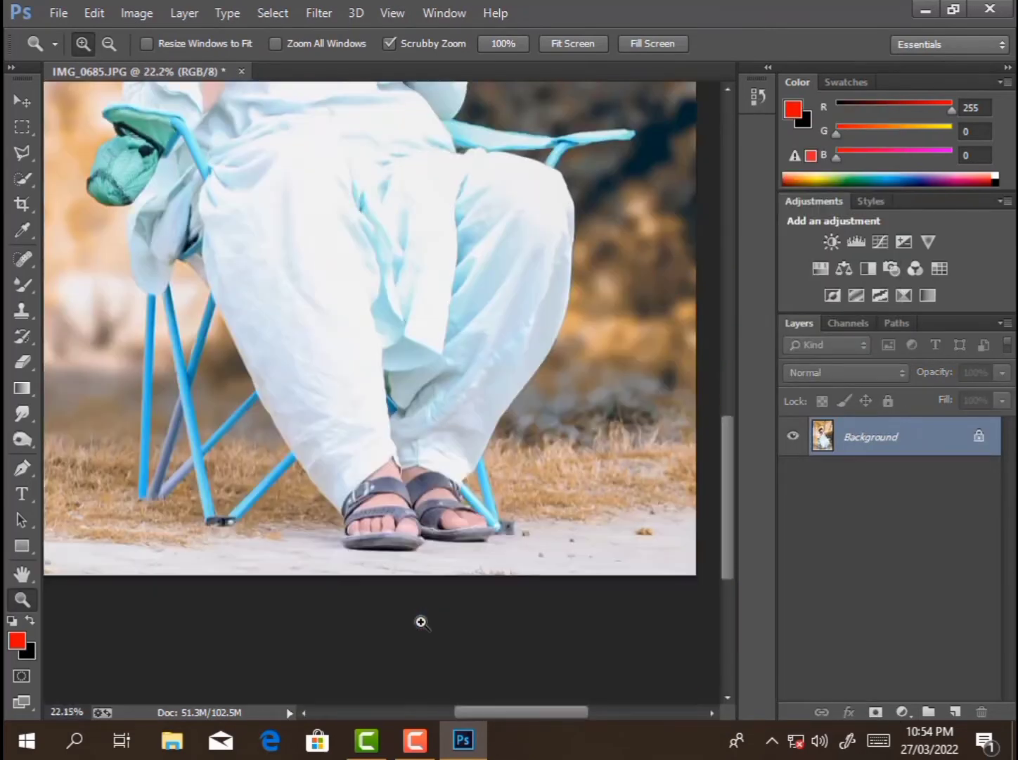
pyautogui.click(24, 180)
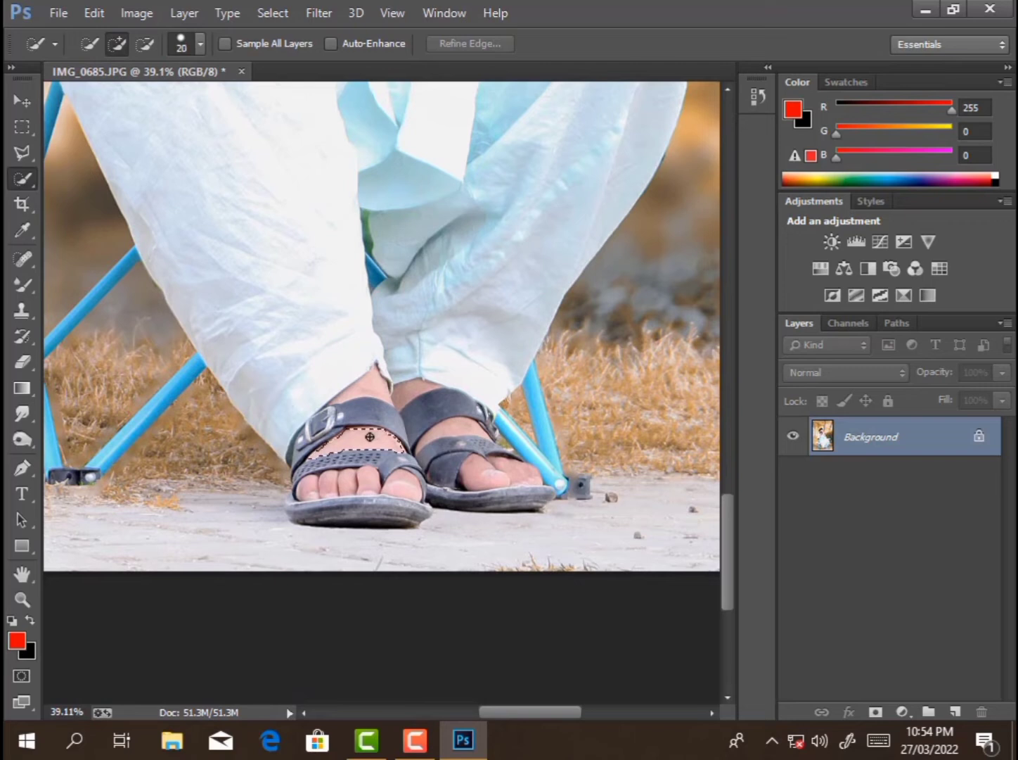
pyautogui.moveTo(367, 393); pyautogui.dragTo(374, 382)
pyautogui.press('[')
pyautogui.press('[')
pyautogui.press('[')
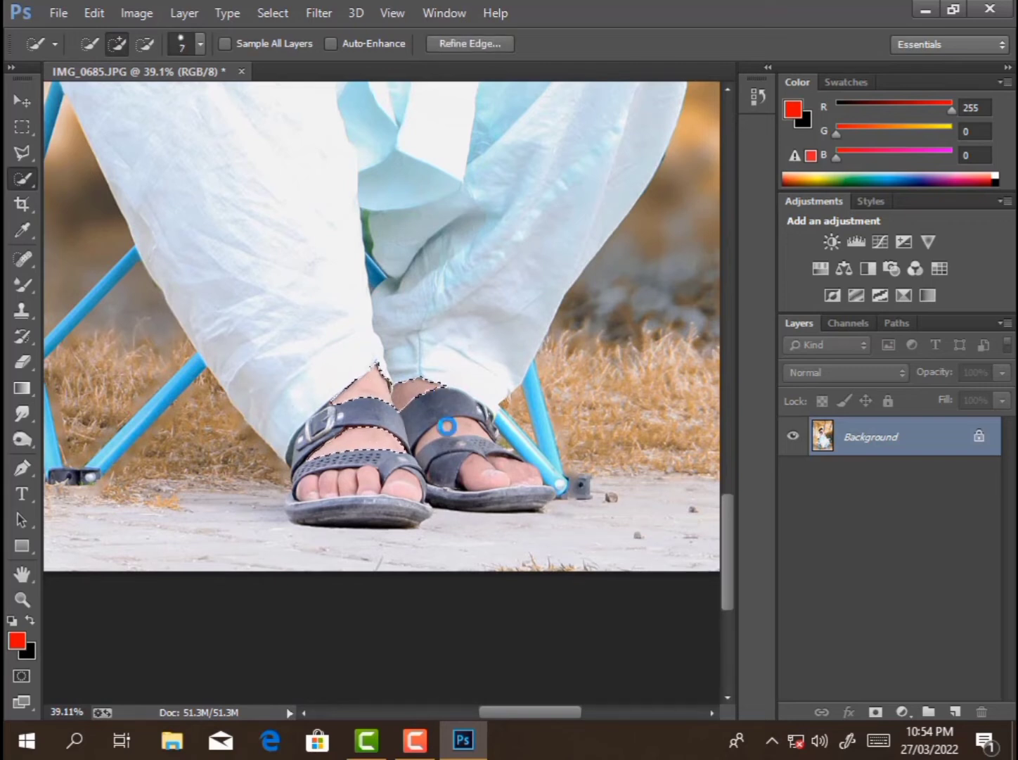
pyautogui.press('[')
pyautogui.press('[')
pyautogui.moveTo(447, 425)
pyautogui.mouseDown()
pyautogui.moveTo(429, 447)
pyautogui.moveTo(471, 429)
pyautogui.moveTo(485, 473)
pyautogui.moveTo(330, 478)
pyautogui.moveTo(359, 506)
pyautogui.moveTo(352, 520)
pyautogui.mouseUp()
pyautogui.press(']')
pyautogui.press(']')
# Step: Subtract the sandal straps from the feet selection with a 20 px Quick Selection tip
pyautogui.click(145, 45)
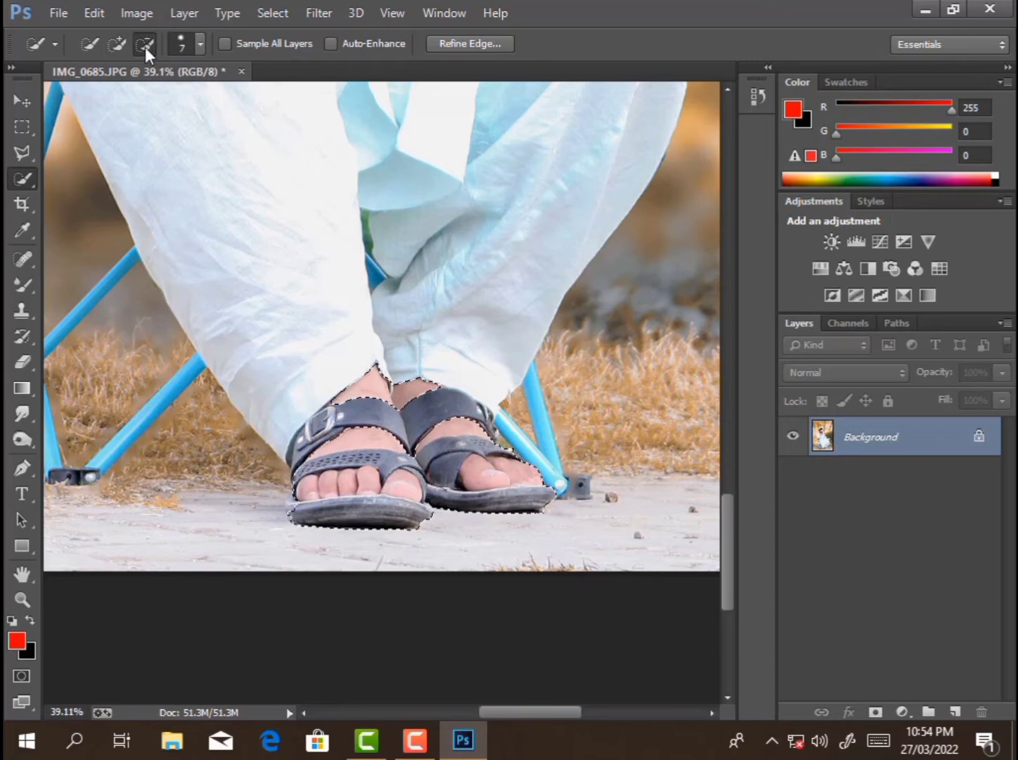
pyautogui.press(']')
pyautogui.press(']')
pyautogui.press(']')
pyautogui.press(']')
pyautogui.moveTo(316, 461)
pyautogui.mouseDown()
pyautogui.moveTo(398, 458)
pyautogui.moveTo(309, 468)
pyautogui.mouseUp()
pyautogui.moveTo(458, 445); pyautogui.dragTo(477, 447)
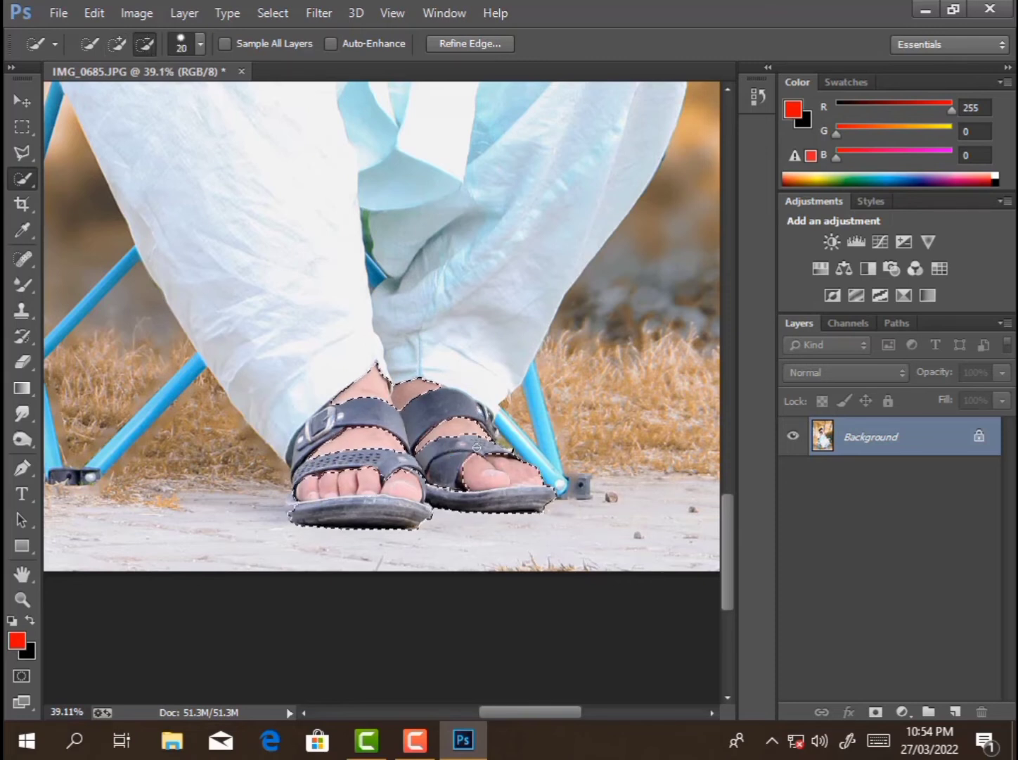
# Step: Feather the feet selection by 5.1 pixels and smooth it with the Portraiture filter using the Smoothing: High preset
pyautogui.rightClick(437, 241)
pyautogui.click(476, 293)
pyautogui.write('5.1')
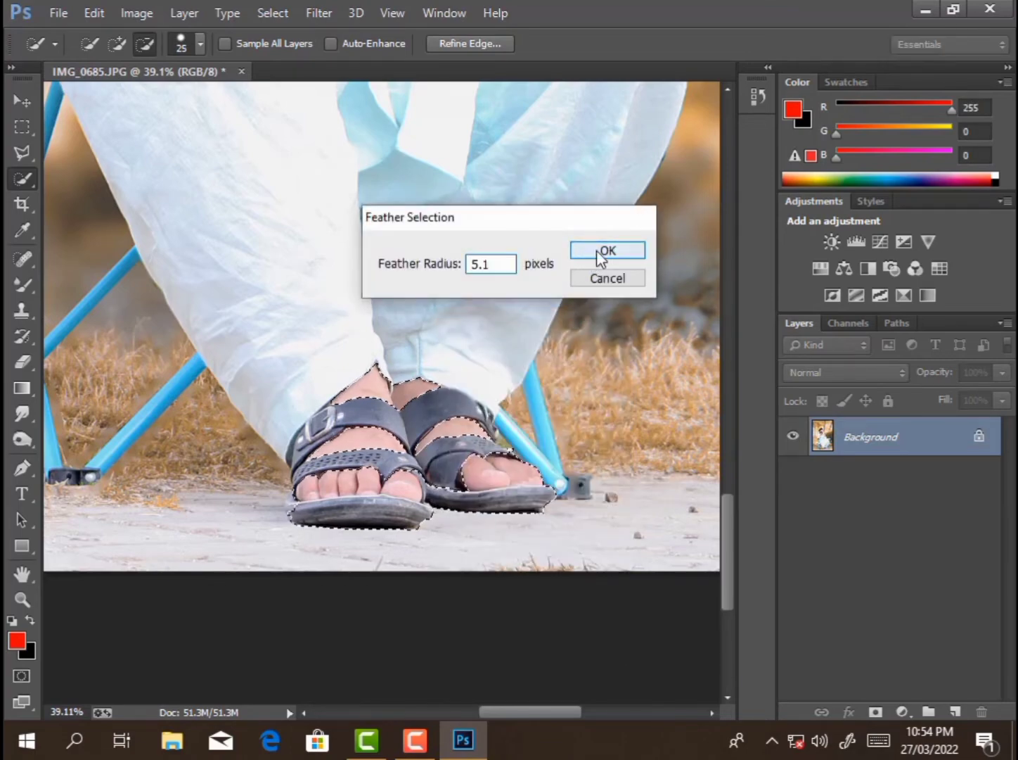
pyautogui.click(597, 255)
pyautogui.click(325, 11)
pyautogui.moveTo(352, 425)
pyautogui.click(610, 444)
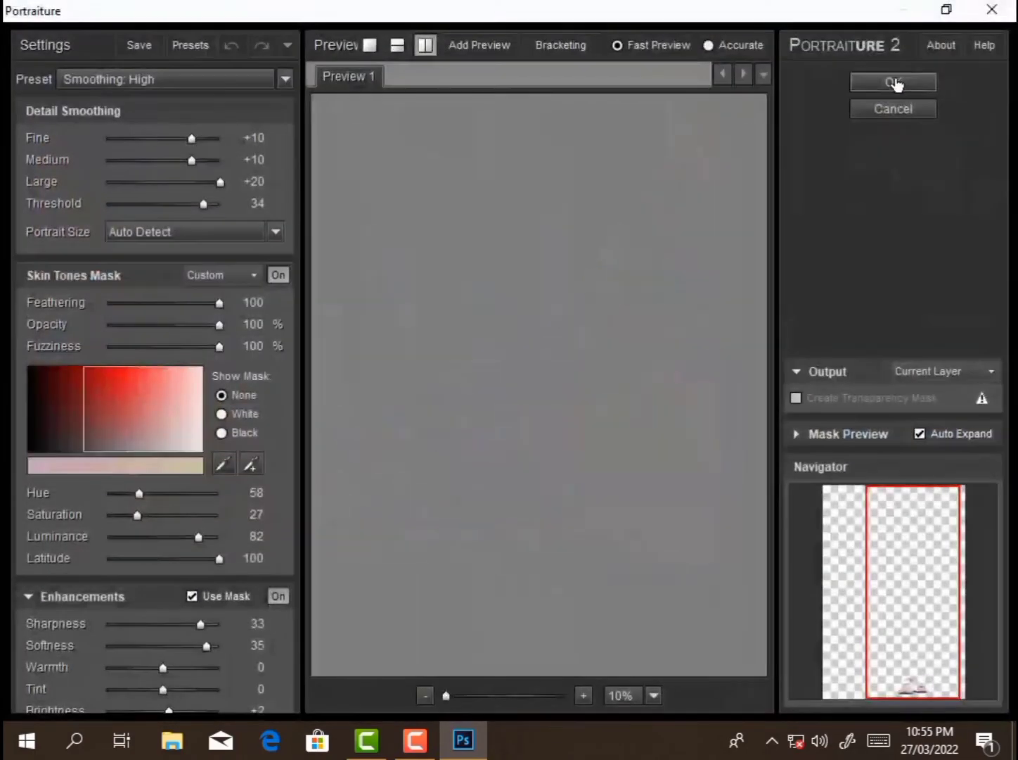
pyautogui.click(894, 83)
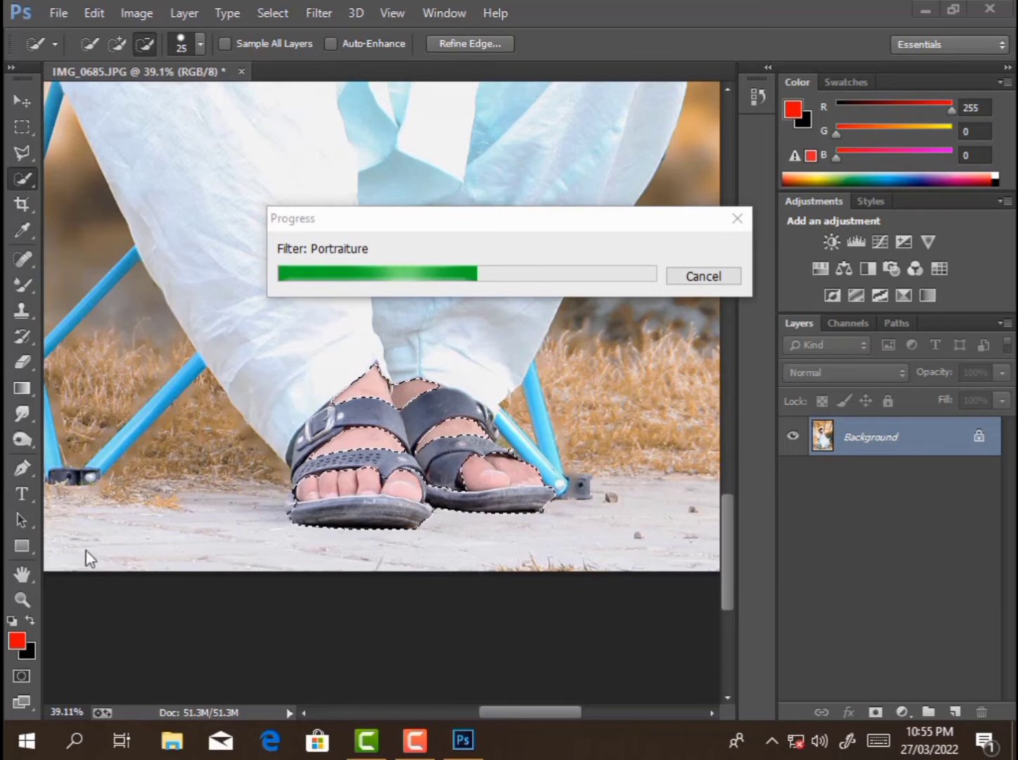
# Step: Brighten the selected feet with a Selective Color adjustment that lowers Black, and flatten the image
pyautogui.click(905, 294)
pyautogui.moveTo(620, 547); pyautogui.dragTo(547, 555)
pyautogui.click(760, 279)
pyautogui.click(21, 598)
pyautogui.rightClick(343, 343)
pyautogui.click(368, 356)
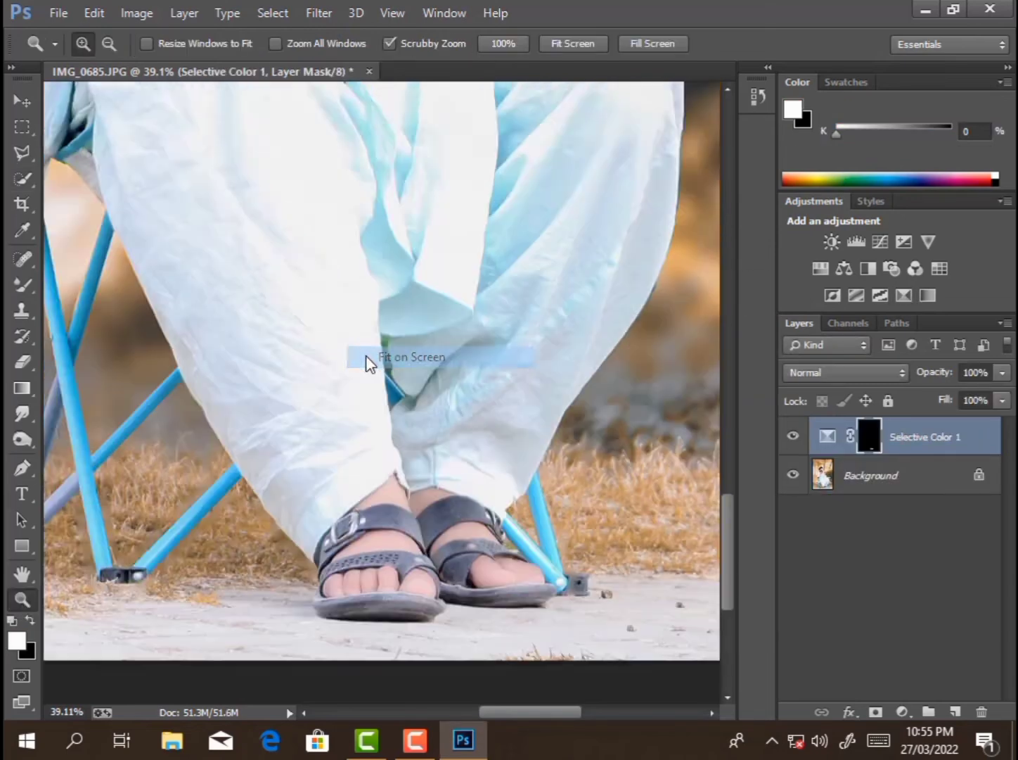
pyautogui.rightClick(893, 435)
pyautogui.click(529, 604)
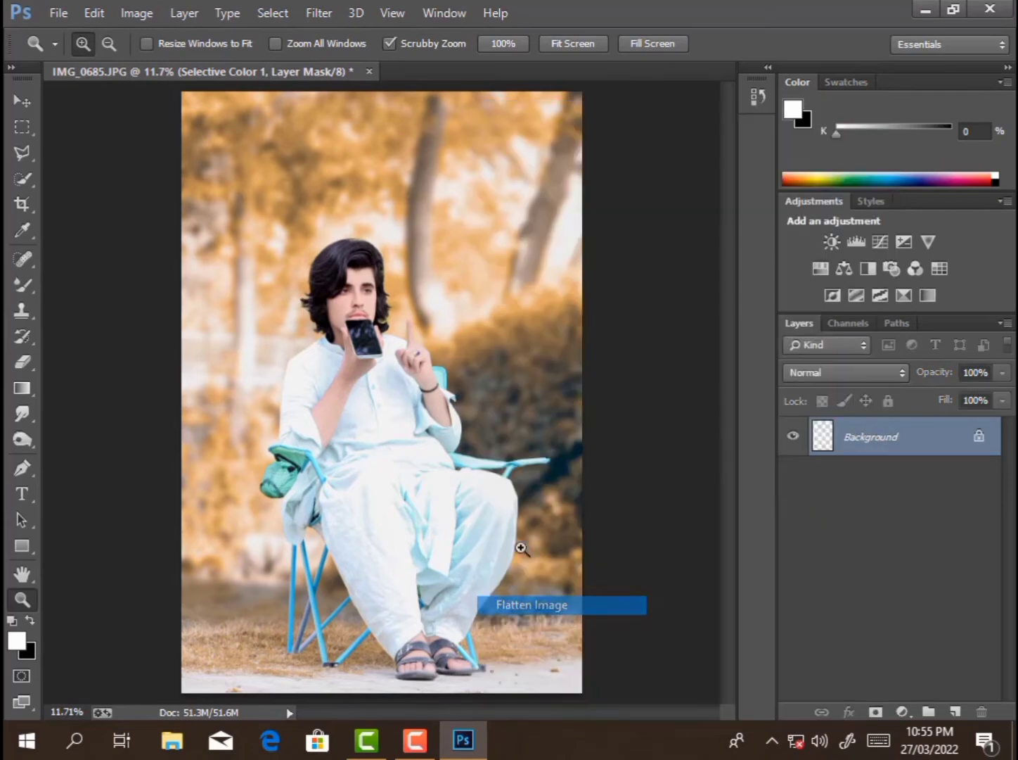
# Step: Select the face, neck and phone-holding forearm with Quick Selection, and feather the selection
pyautogui.moveTo(418, 351); pyautogui.dragTo(446, 472)
pyautogui.click(22, 178)
pyautogui.click(118, 45)
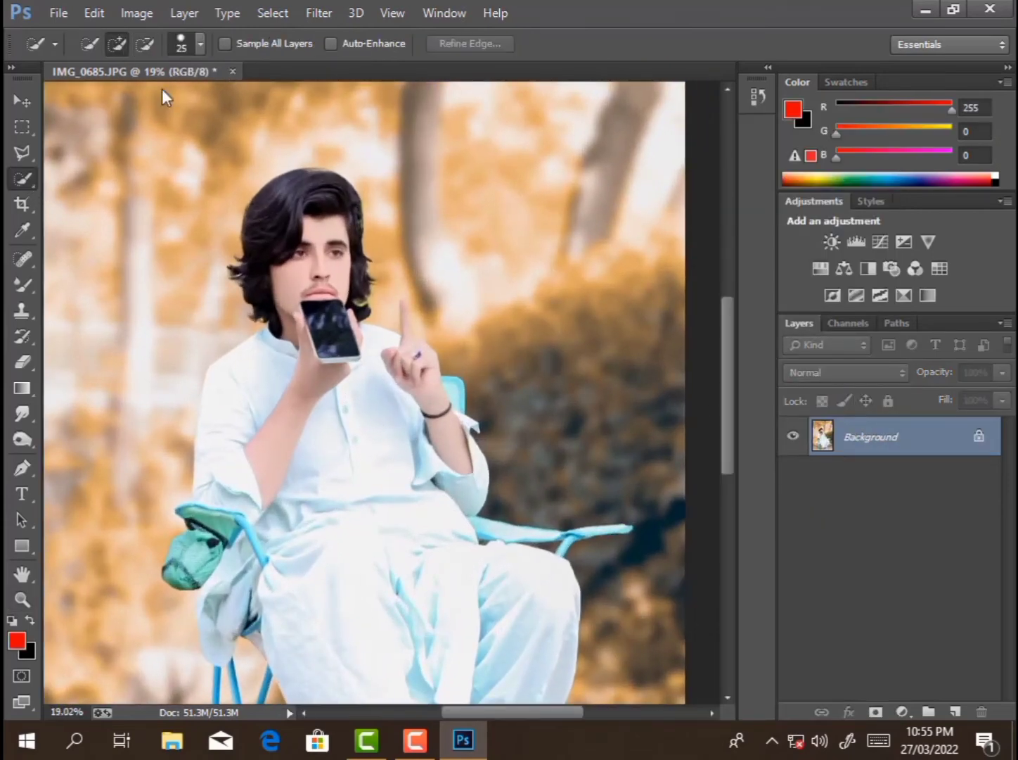
pyautogui.moveTo(301, 285)
pyautogui.mouseDown()
pyautogui.moveTo(327, 327)
pyautogui.moveTo(300, 390)
pyautogui.mouseUp()
pyautogui.moveTo(284, 438); pyautogui.dragTo(278, 453)
pyautogui.scroll(-2, 500, 482)
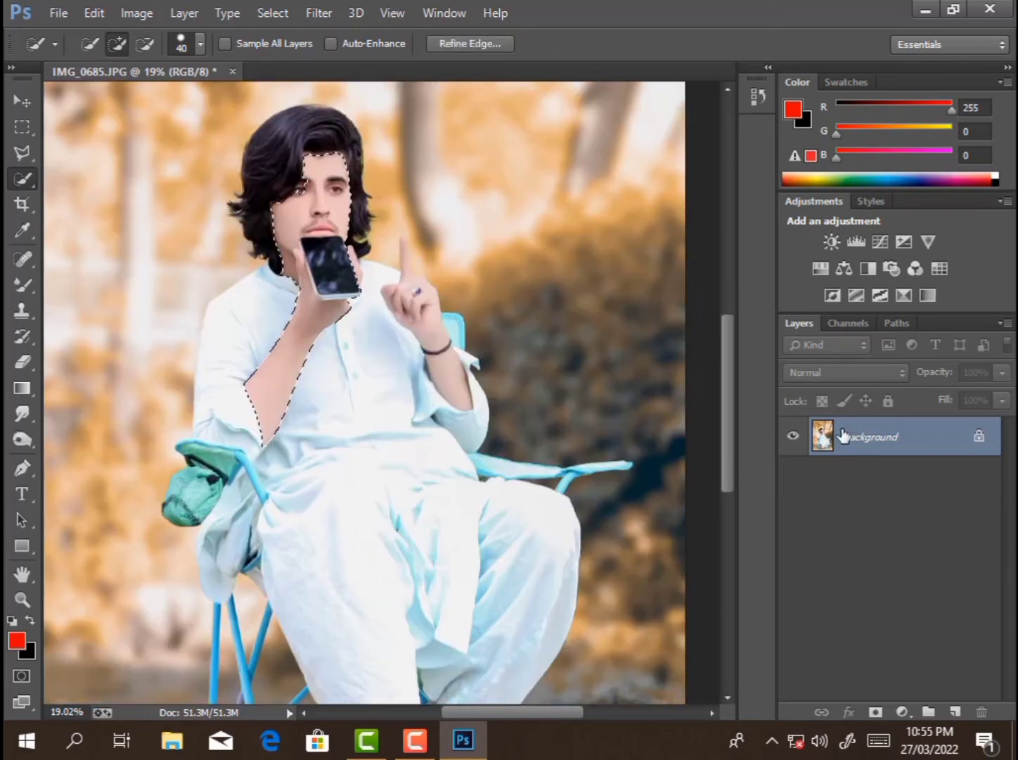
pyautogui.scroll(-3, 654, 407)
pyautogui.scroll(1, 440, 313)
pyautogui.press('[')
pyautogui.scroll(3, 439, 313)
pyautogui.rightClick(403, 236)
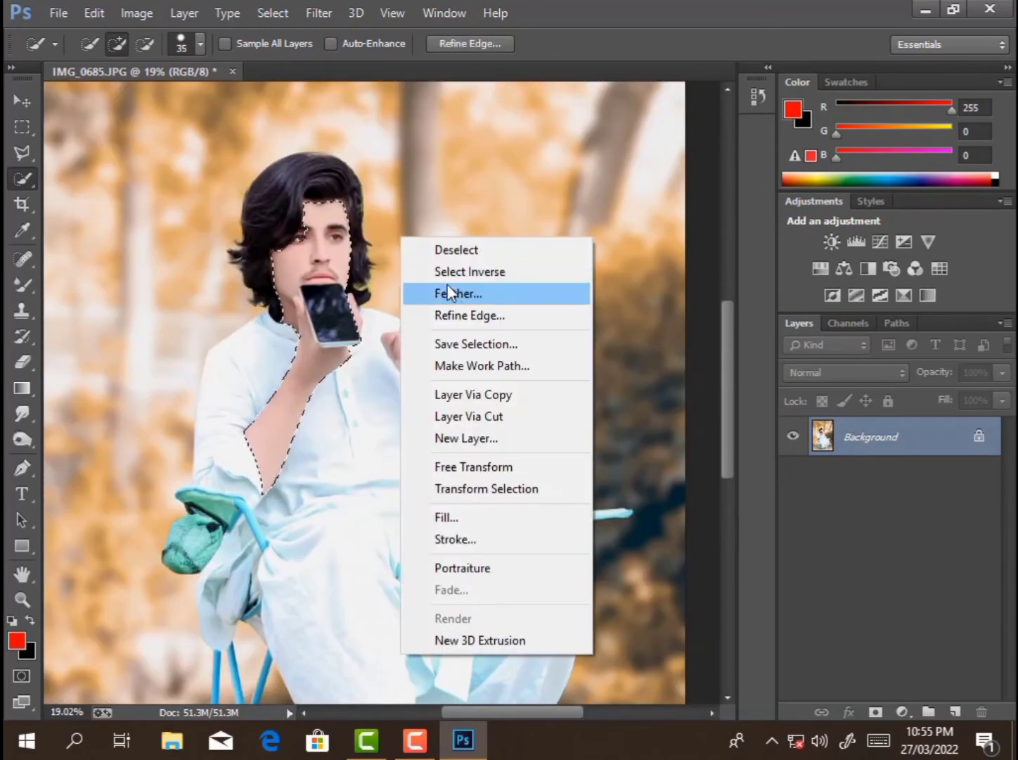
pyautogui.click(432, 291)
pyautogui.press('Return')
# Step: Add a Selective Color adjustment with the Yellows' Black at -100%, and merge it down into the Background
pyautogui.click(926, 296)
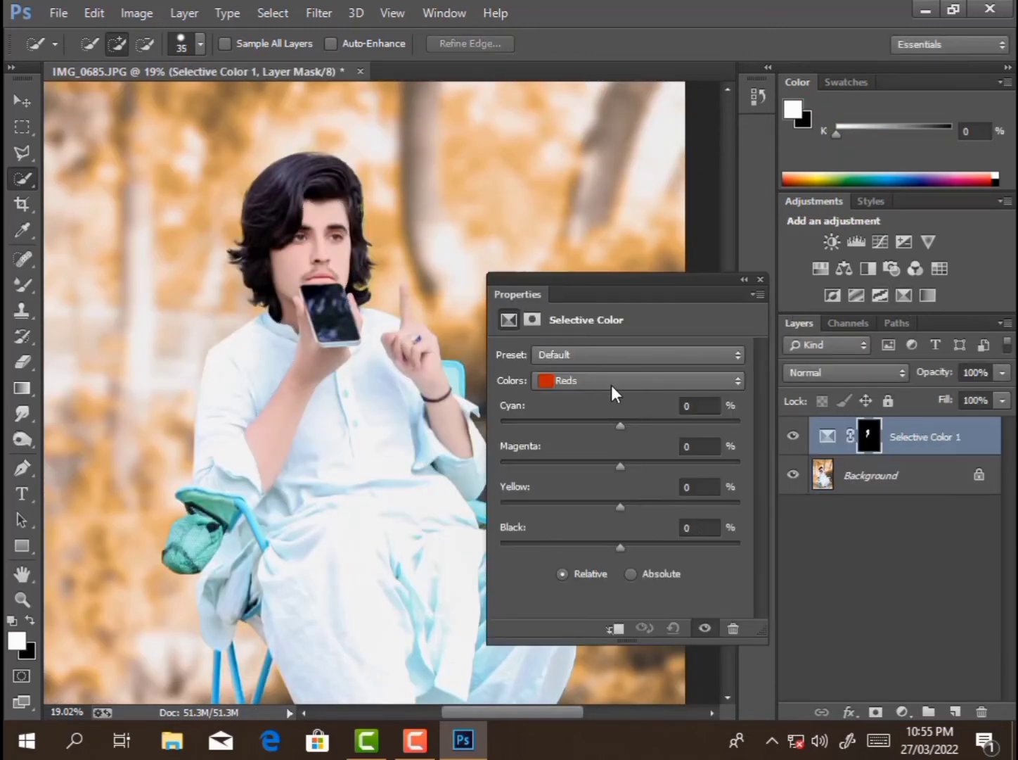
pyautogui.click(611, 385)
pyautogui.click(581, 417)
pyautogui.moveTo(620, 548); pyautogui.dragTo(444, 599)
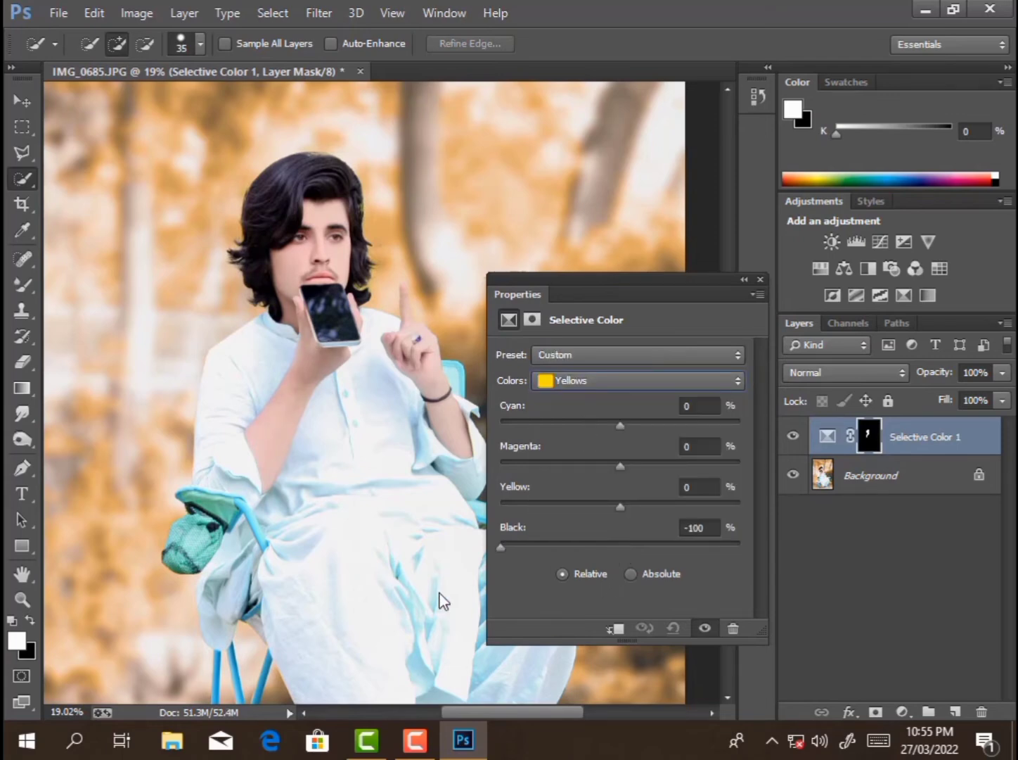
pyautogui.click(761, 279)
pyautogui.rightClick(956, 443)
pyautogui.click(563, 567)
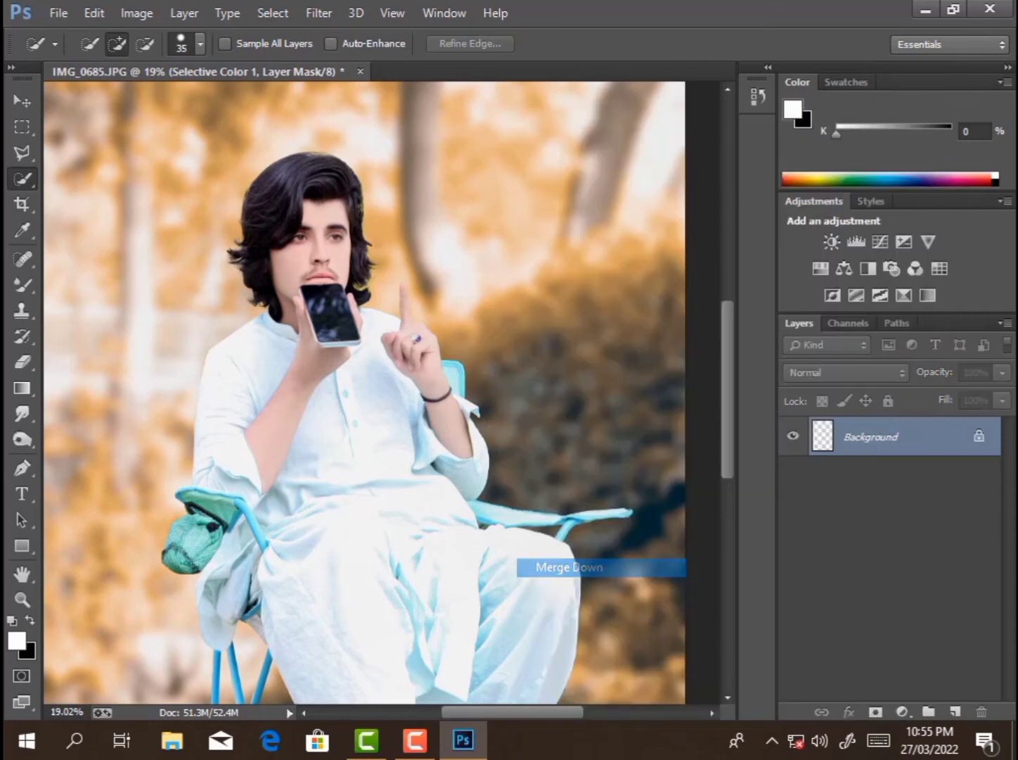
# Step: Duplicate the Background layer and paint the lips red with a 40 px Brush at 47% opacity and 56% flow
pyautogui.click(21, 599)
pyautogui.moveTo(295, 280); pyautogui.dragTo(546, 455)
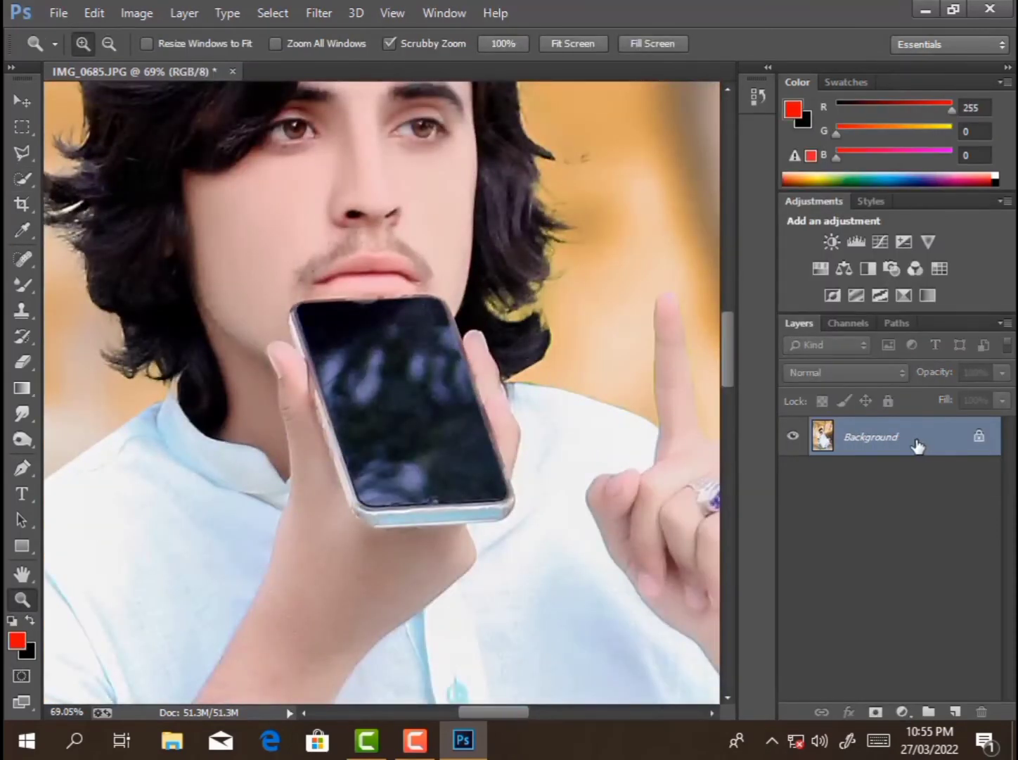
pyautogui.moveTo(918, 445); pyautogui.dragTo(954, 711)
pyautogui.scroll(2, 67, 204)
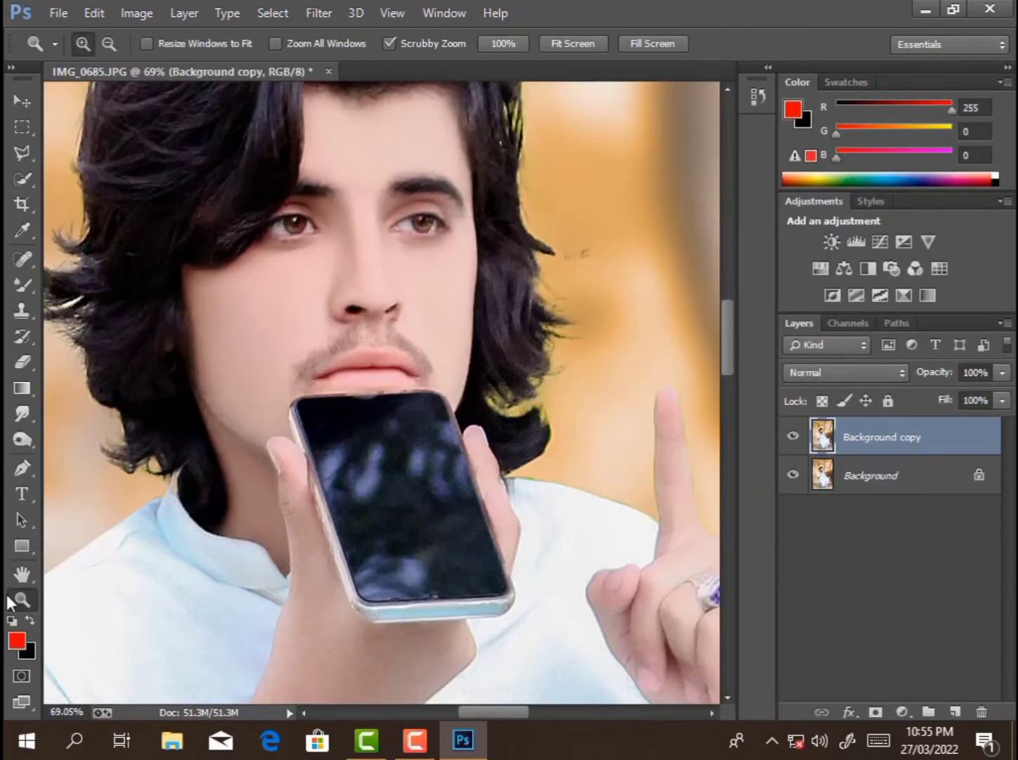
pyautogui.click(27, 283)
pyautogui.rightClick(14, 283)
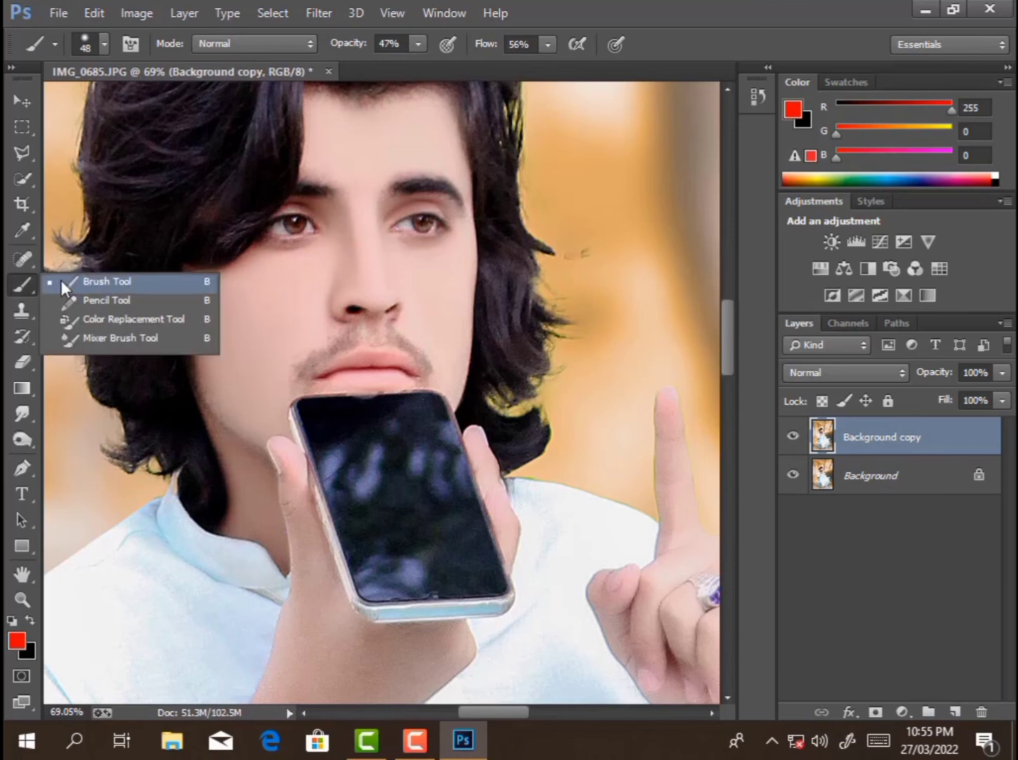
pyautogui.click(61, 280)
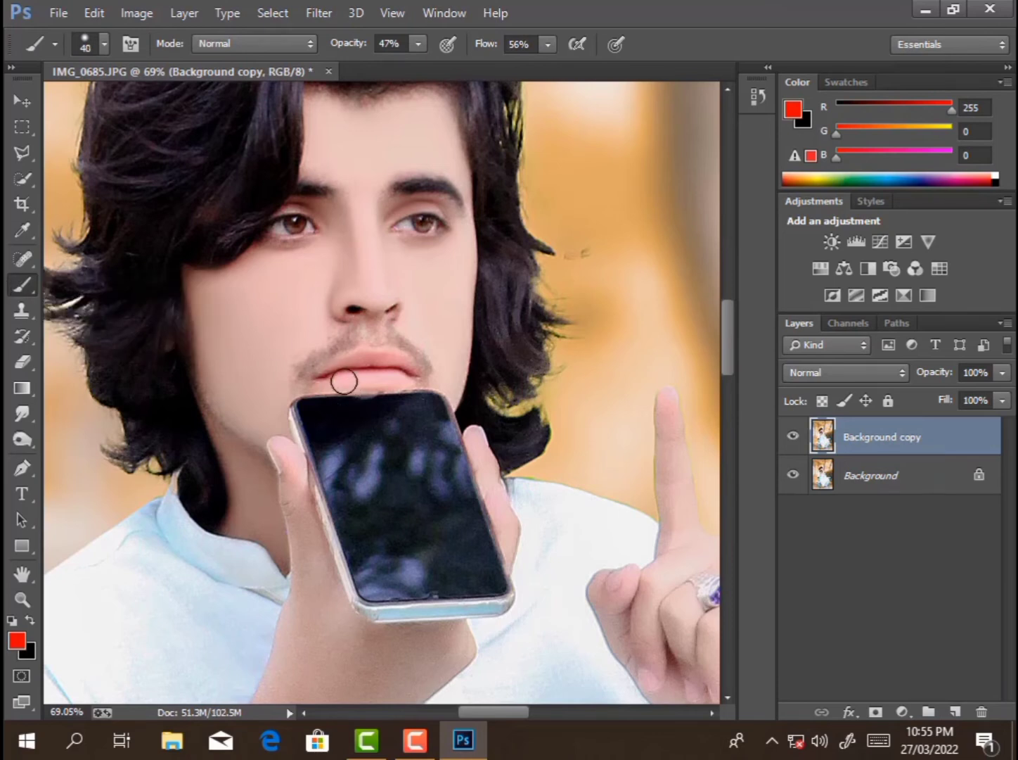
pyautogui.moveTo(332, 378)
pyautogui.mouseDown()
pyautogui.moveTo(401, 375)
pyautogui.moveTo(379, 363)
pyautogui.moveTo(337, 376)
pyautogui.mouseUp()
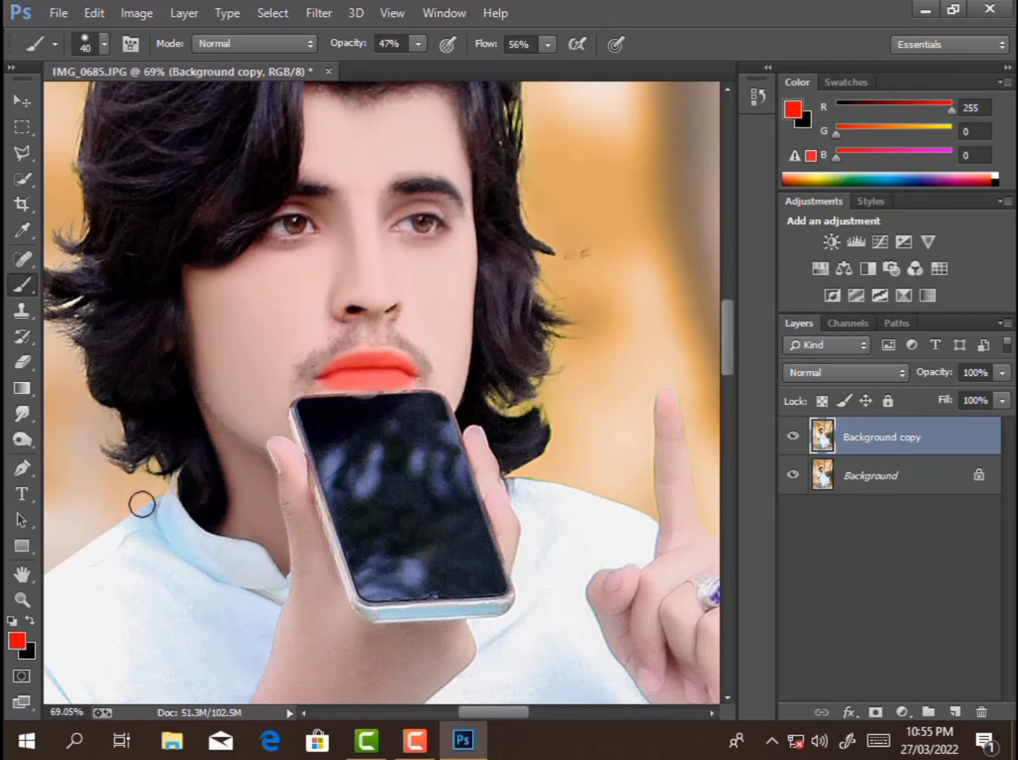
# Step: Set the fill of the painted-lips layer to 20% and flatten the image
pyautogui.click(22, 598)
pyautogui.scroll(-6, 352, 323)
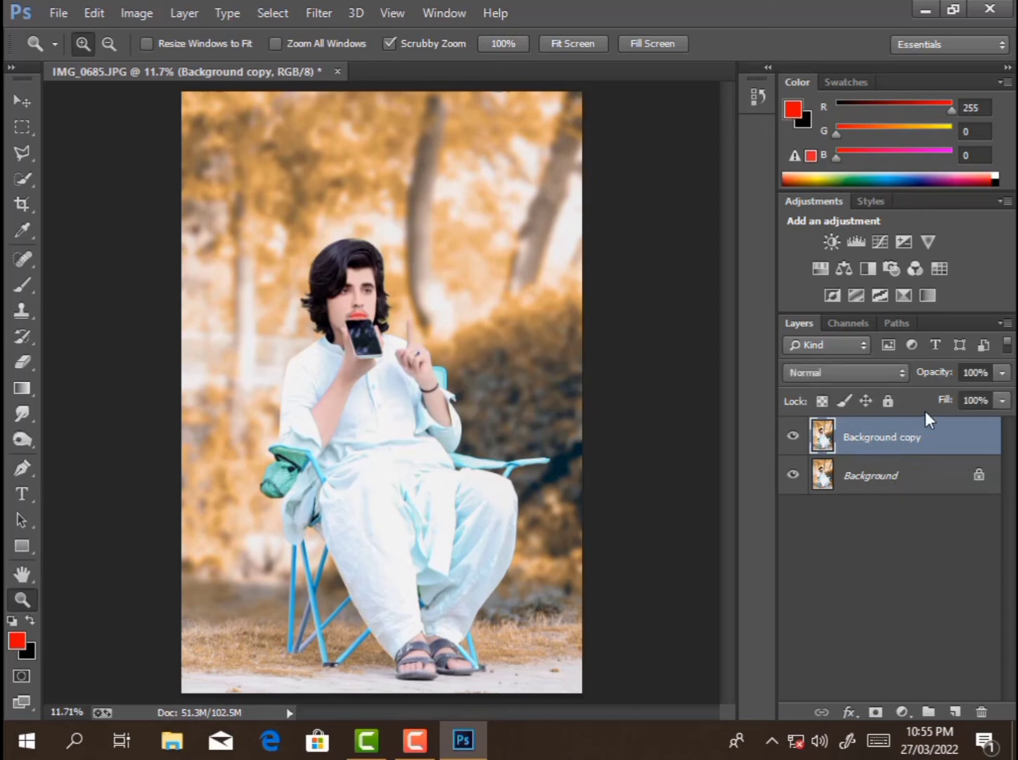
pyautogui.moveTo(934, 404); pyautogui.dragTo(768, 435)
pyautogui.rightClick(898, 436)
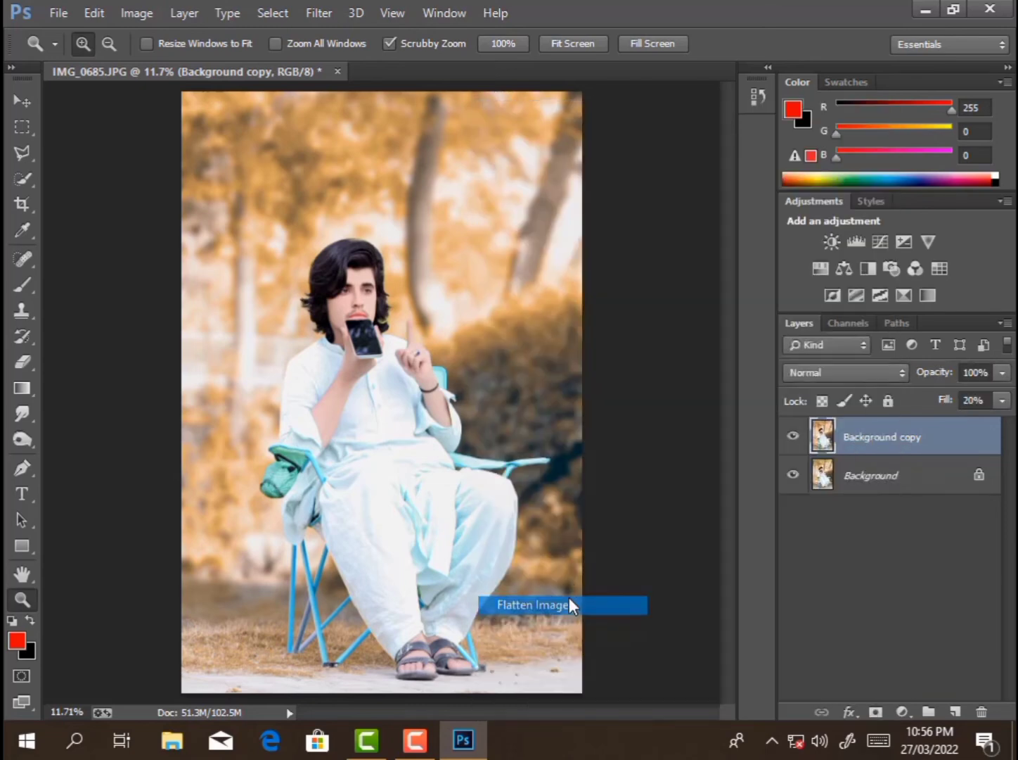
# Step: Duplicate the flattened image's Background layer and set the copy's Blacks to -47 with the Camera Raw Filter
pyautogui.click(571, 602)
pyautogui.moveTo(907, 450); pyautogui.dragTo(955, 711)
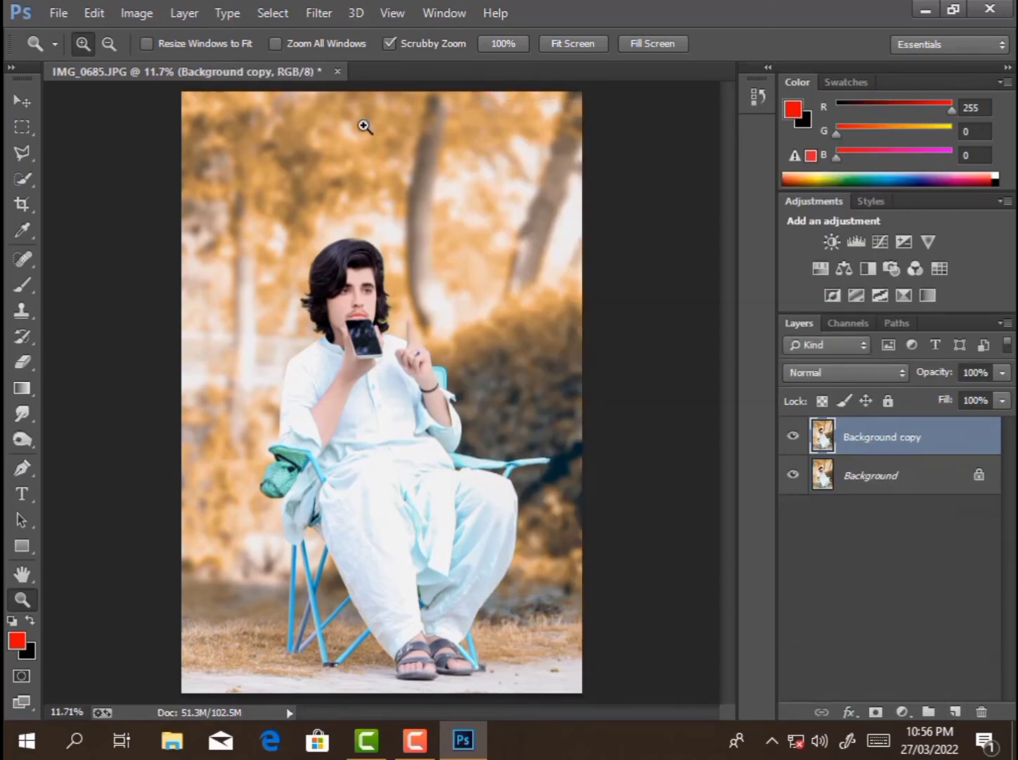
pyautogui.click(319, 12)
pyautogui.click(363, 128)
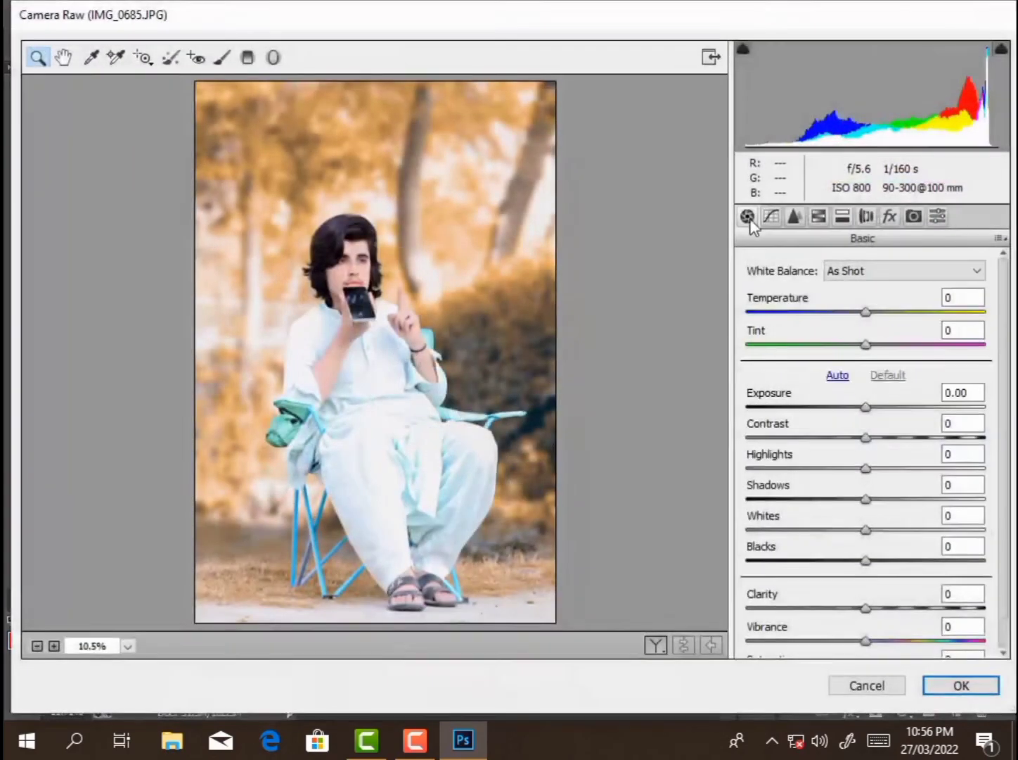
pyautogui.moveTo(862, 559); pyautogui.dragTo(813, 560)
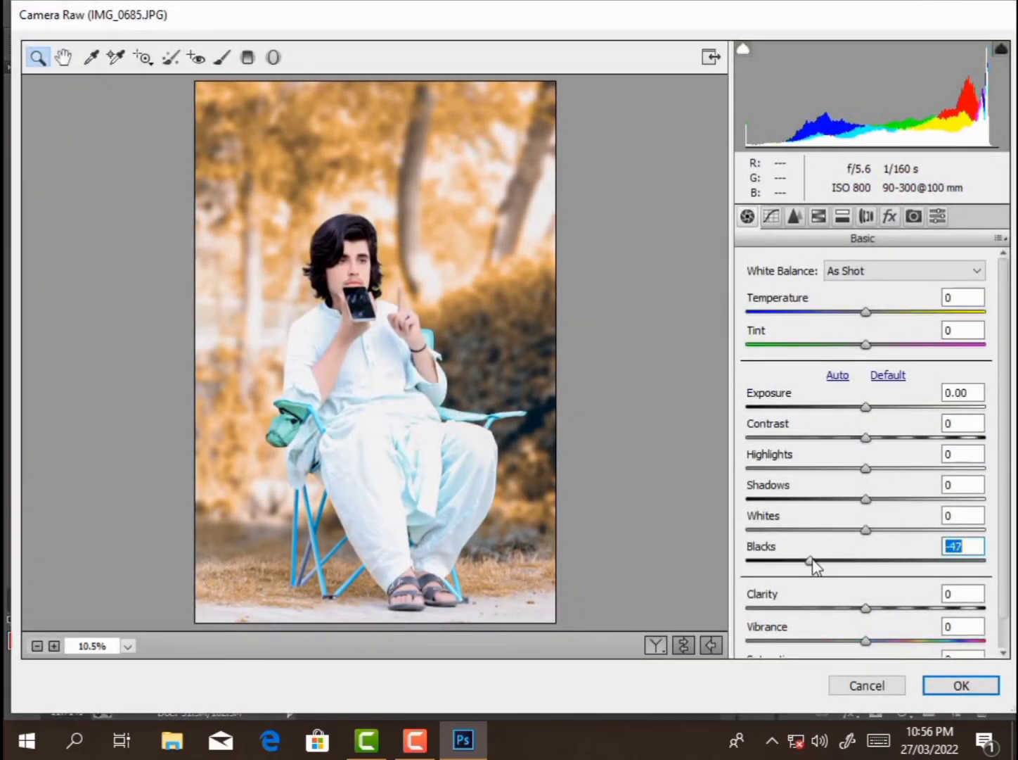
# Step: Set the Oranges luminance to +6 and slightly lower the tone curve's Shadows
pyautogui.click(818, 218)
pyautogui.moveTo(871, 391)
pyautogui.mouseDown()
pyautogui.moveTo(882, 357)
pyautogui.moveTo(876, 391)
pyautogui.mouseUp()
pyautogui.click(887, 293)
pyautogui.click(885, 391)
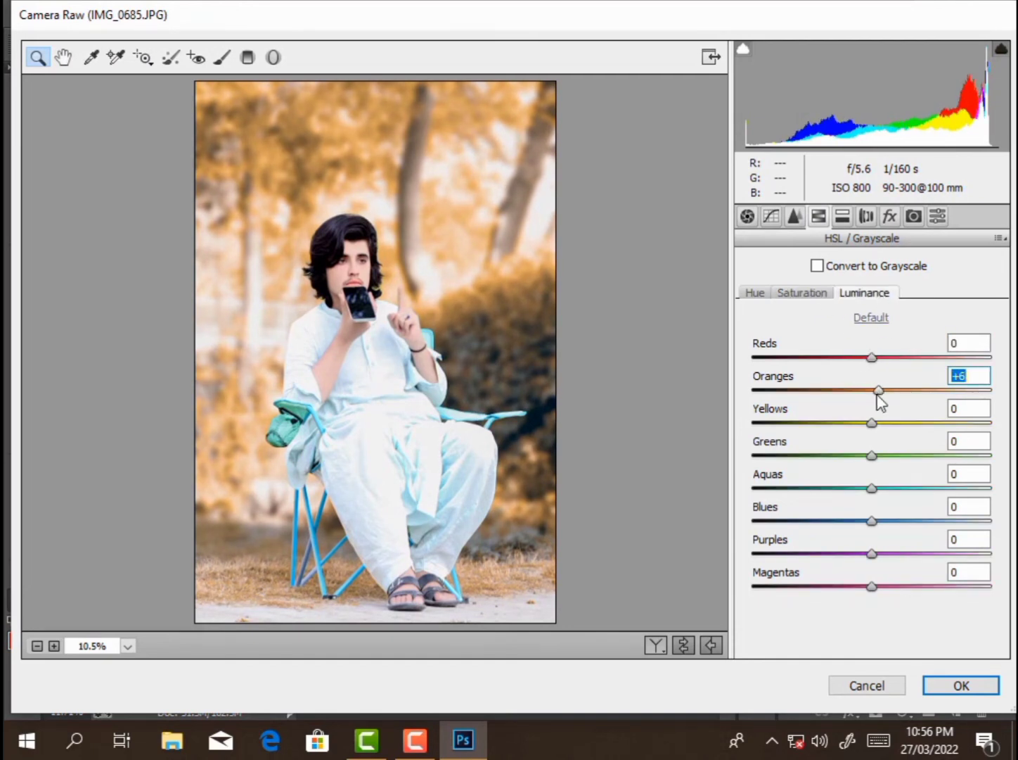
pyautogui.click(878, 357)
pyautogui.click(772, 216)
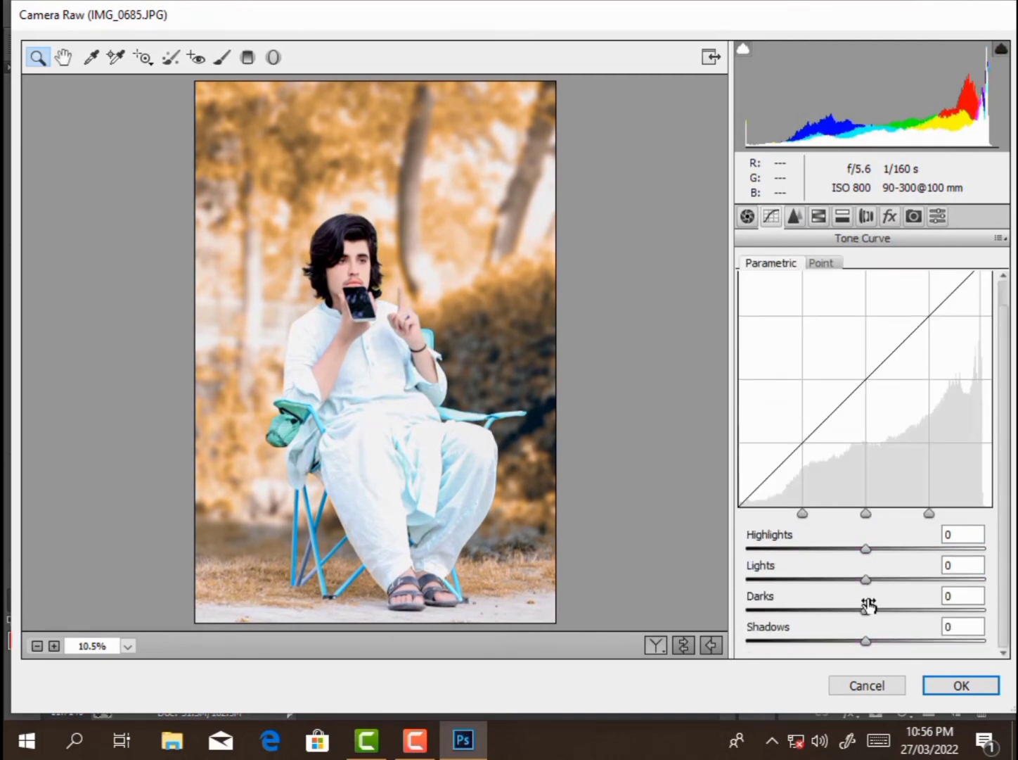
pyautogui.moveTo(869, 605); pyautogui.dragTo(851, 640)
# Step: Apply a post-crop vignette with Amount -29 and merge the filtered copy into the Background
pyautogui.click(890, 216)
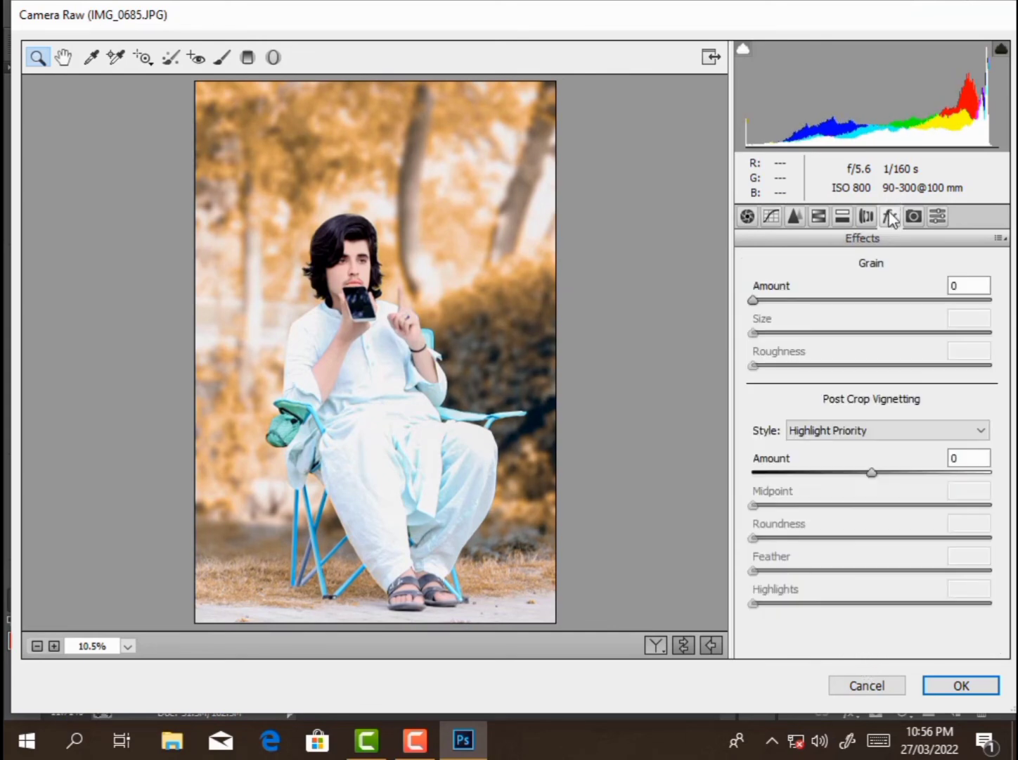
pyautogui.moveTo(869, 473); pyautogui.dragTo(847, 476)
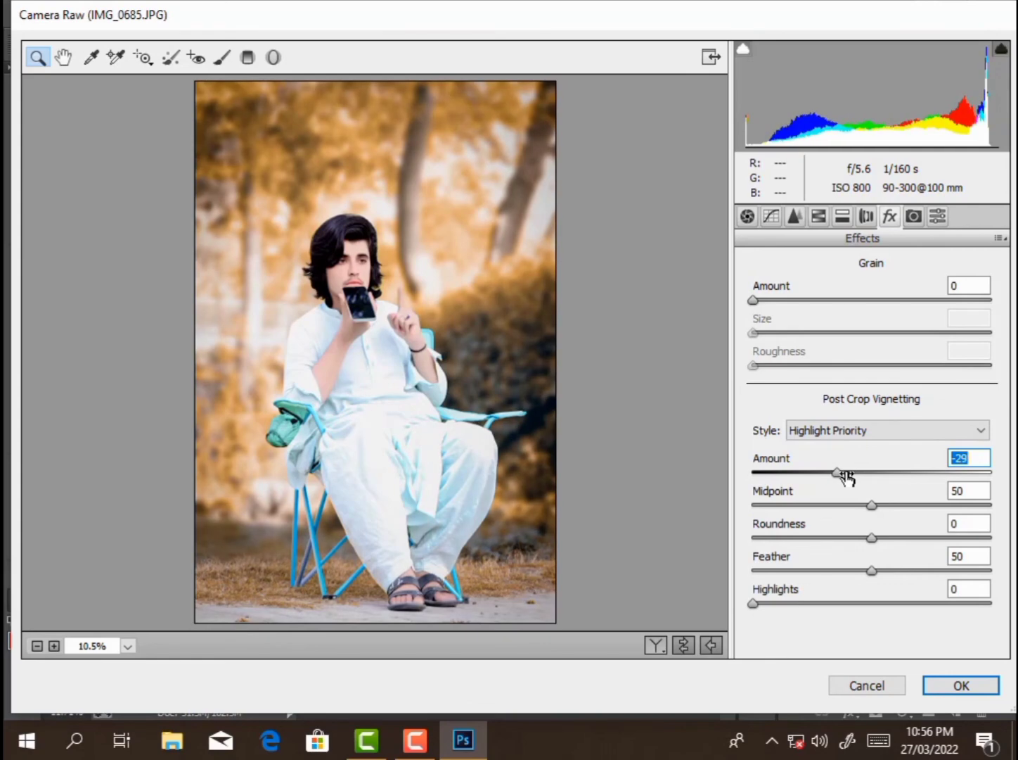
pyautogui.click(942, 680)
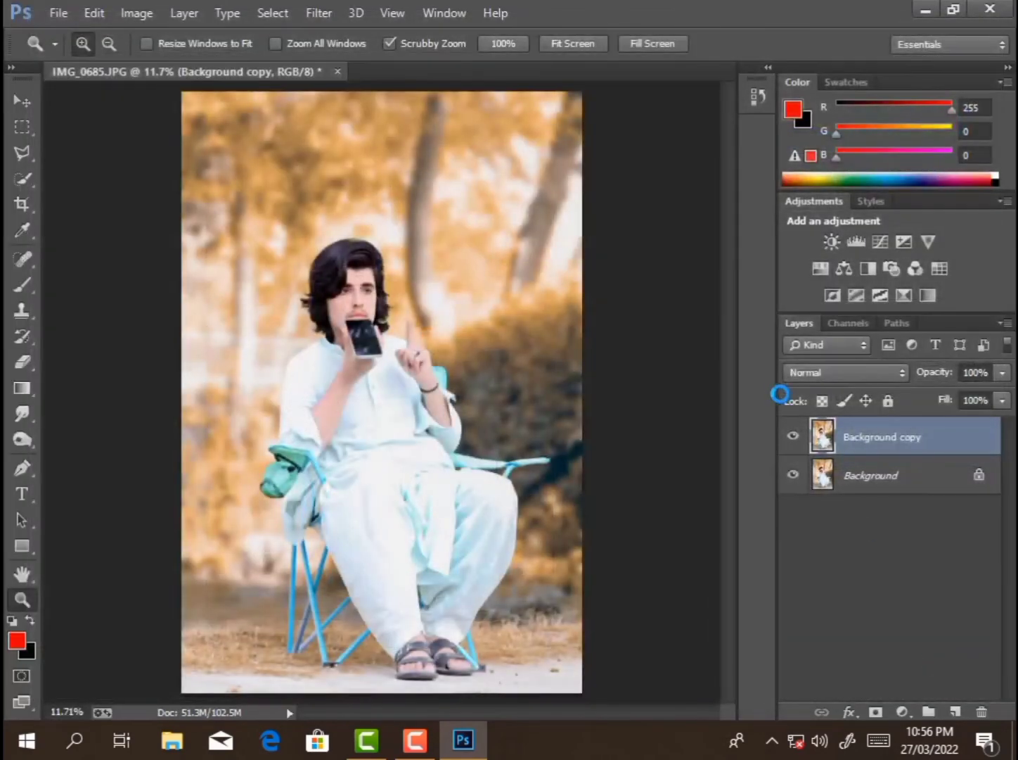
pyautogui.rightClick(882, 440)
pyautogui.click(520, 538)
# Step: Select both feet with Quick Selection and feather the selection by 5.1 pixels
pyautogui.click(22, 179)
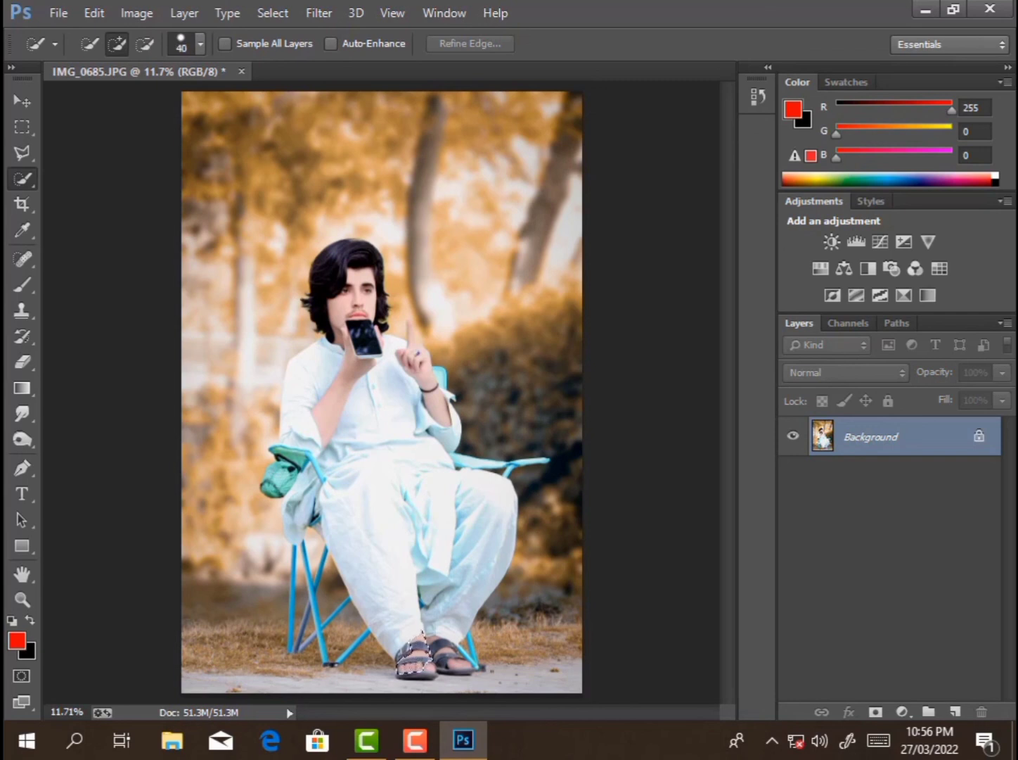
pyautogui.rightClick(509, 303)
pyautogui.click(548, 360)
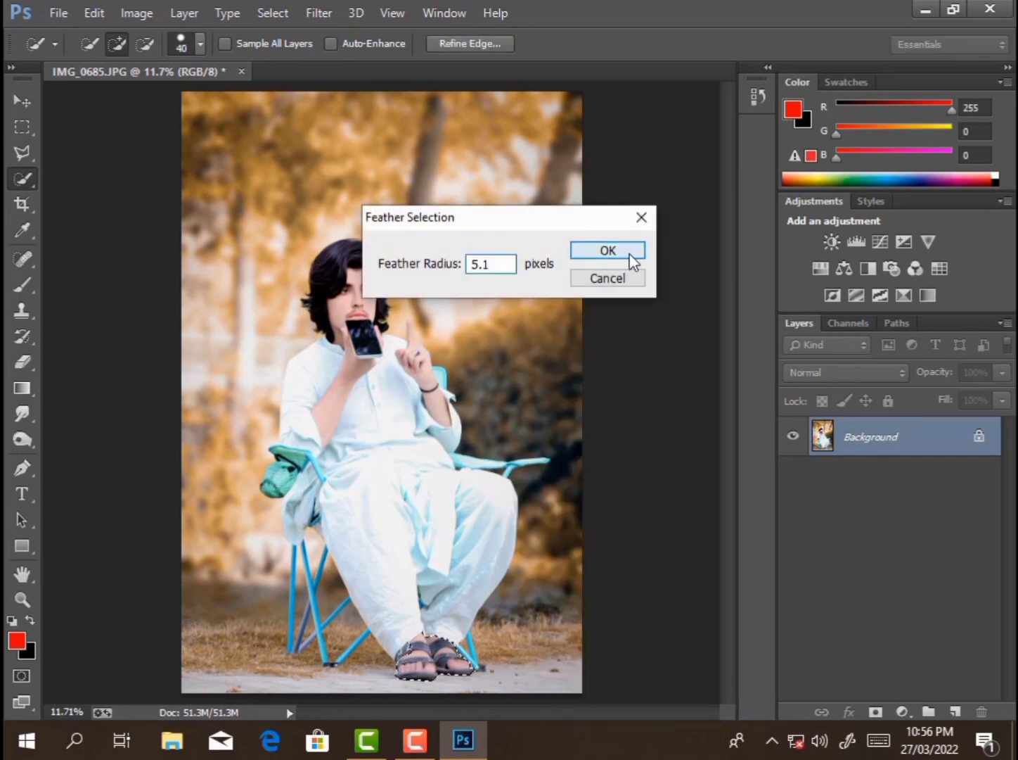
pyautogui.click(628, 258)
# Step: Brighten the selected feet with a Curves adjustment raised slightly in the darker tones, and flatten the image
pyautogui.click(877, 241)
pyautogui.moveTo(586, 550); pyautogui.dragTo(587, 539)
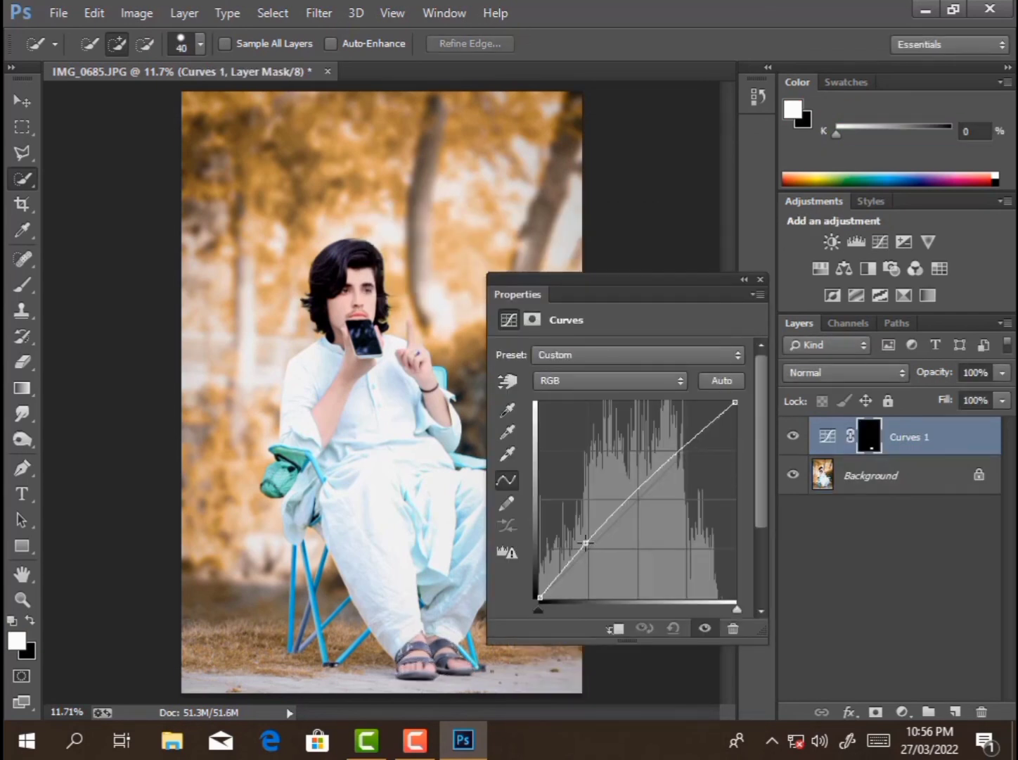
pyautogui.click(761, 279)
pyautogui.rightClick(909, 448)
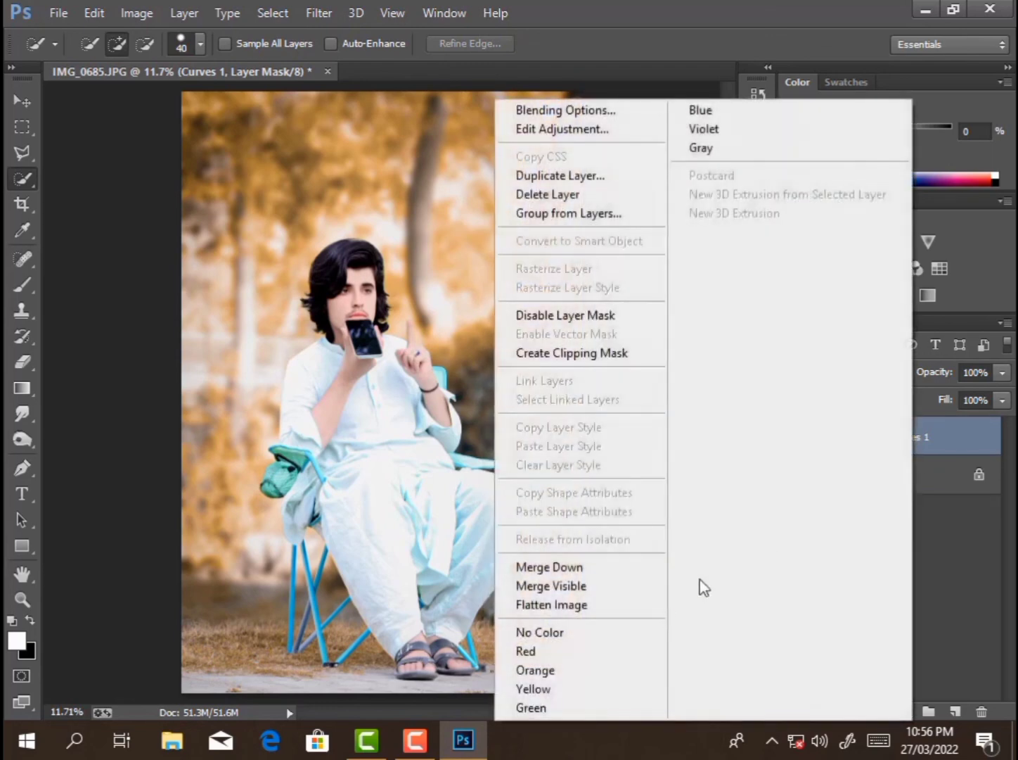
pyautogui.click(542, 603)
# Step: Add a Levels adjustment with the black and white input points pulled in slightly, and compare the image with and without it
pyautogui.click(856, 242)
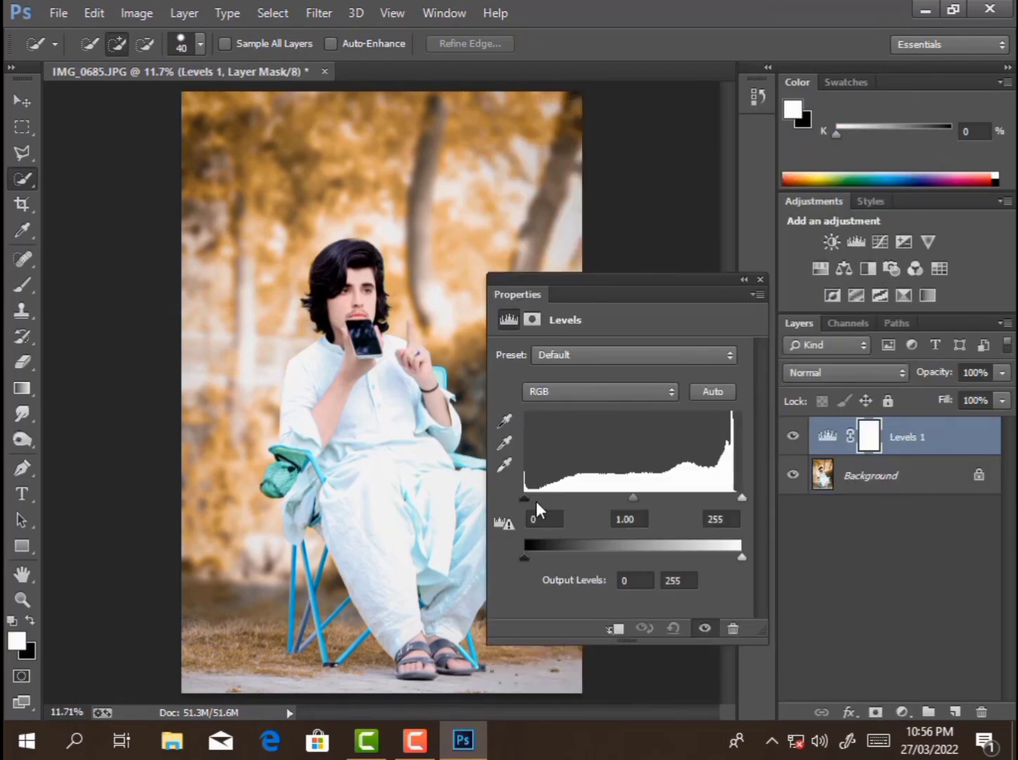
pyautogui.moveTo(525, 498); pyautogui.dragTo(527, 501)
pyautogui.moveTo(738, 500); pyautogui.dragTo(739, 498)
pyautogui.click(762, 280)
pyautogui.click(795, 438)
pyautogui.click(795, 437)
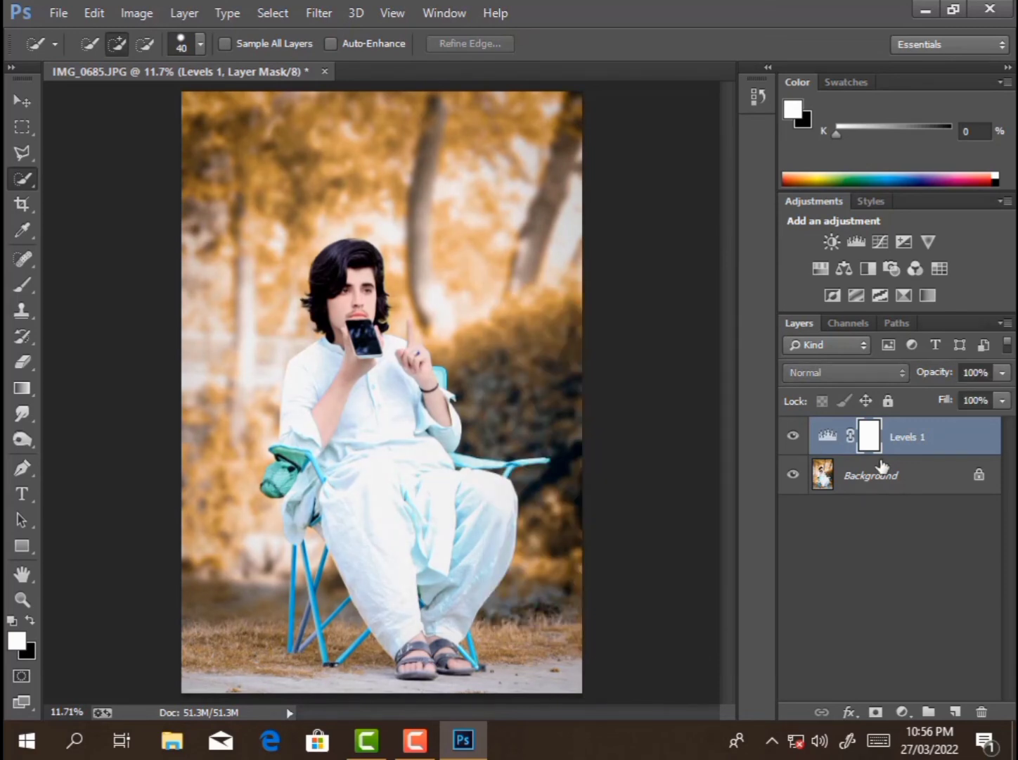
# Step: Reduce the Fill of the Levels adjustment layer and merge it down into the Background
pyautogui.moveTo(949, 402); pyautogui.dragTo(932, 403)
pyautogui.rightClick(911, 459)
pyautogui.click(617, 568)
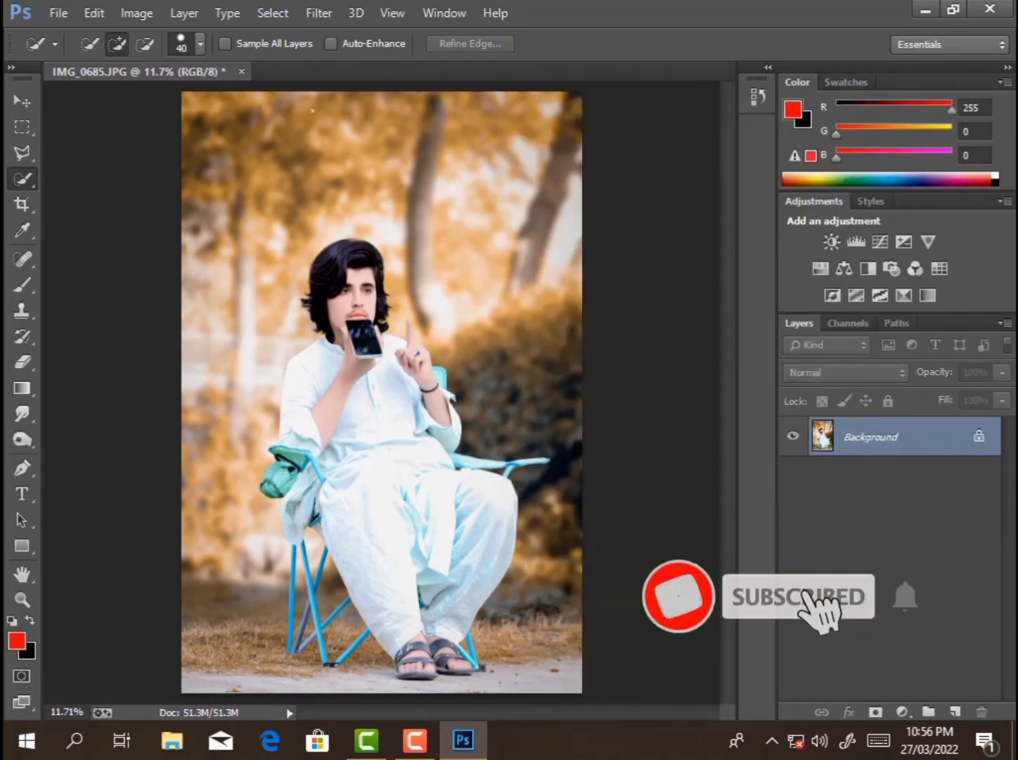